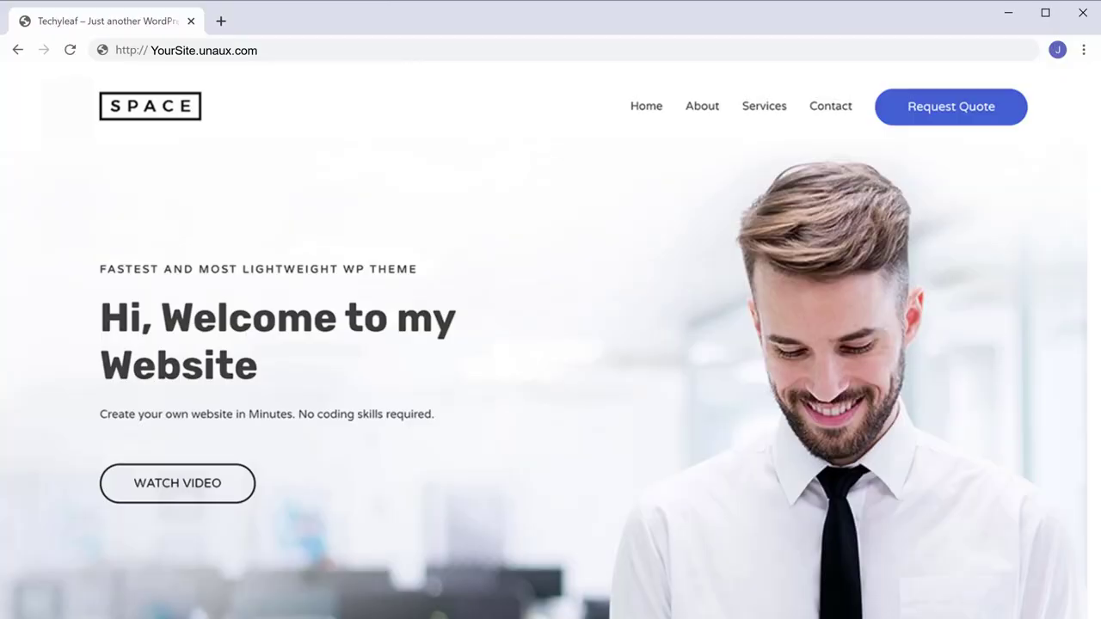
Drag an Image widget and a Text Editor widget onto the Elementor page.
{"action": "scroll", "coordinate": [543, 341], "scroll_direction": "down", "scroll_amount": 3}
{"action": "scroll", "coordinate": [544, 342], "scroll_direction": "down", "scroll_amount": 20}
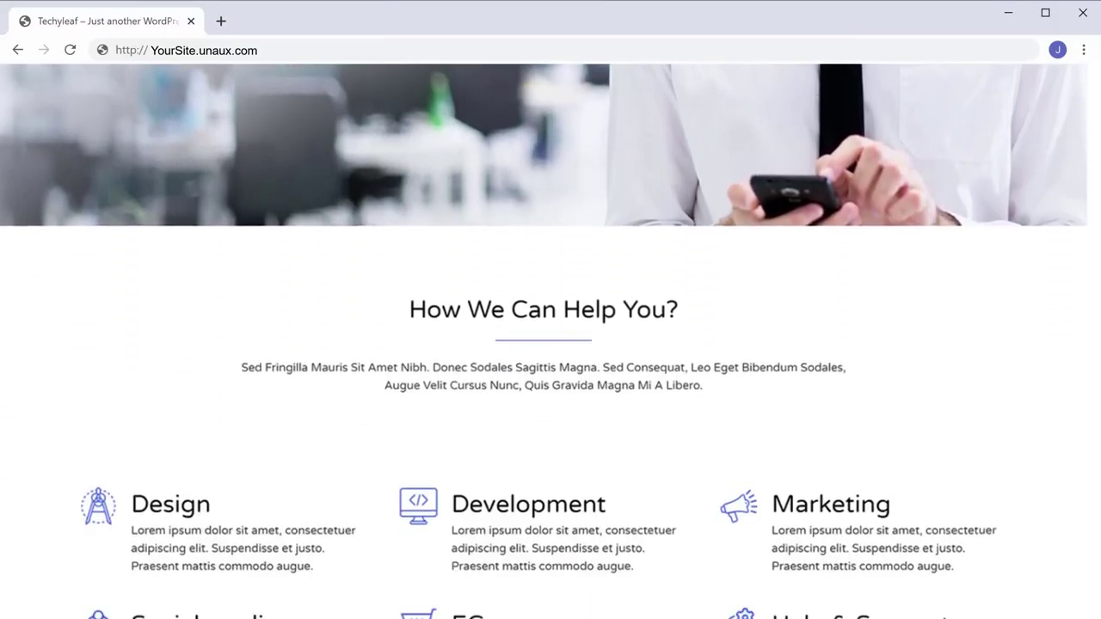
{"action": "scroll", "coordinate": [544, 341], "scroll_direction": "down", "scroll_amount": 8}
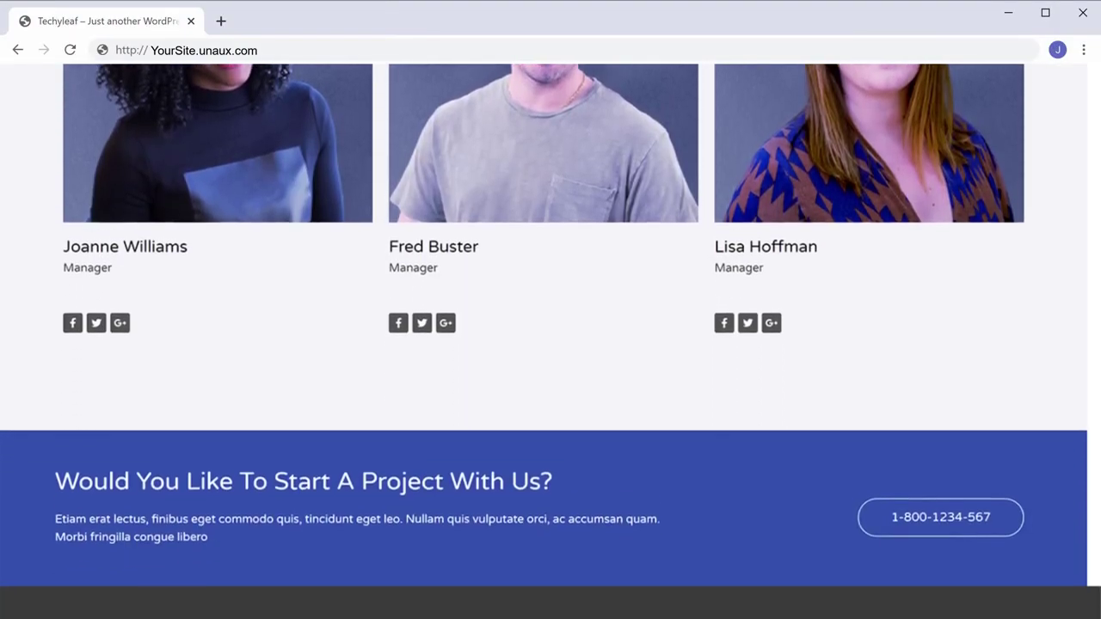
{"action": "scroll", "coordinate": [544, 342], "scroll_direction": "up", "scroll_amount": 3}
{"action": "scroll", "coordinate": [543, 342], "scroll_direction": "up", "scroll_amount": 20}
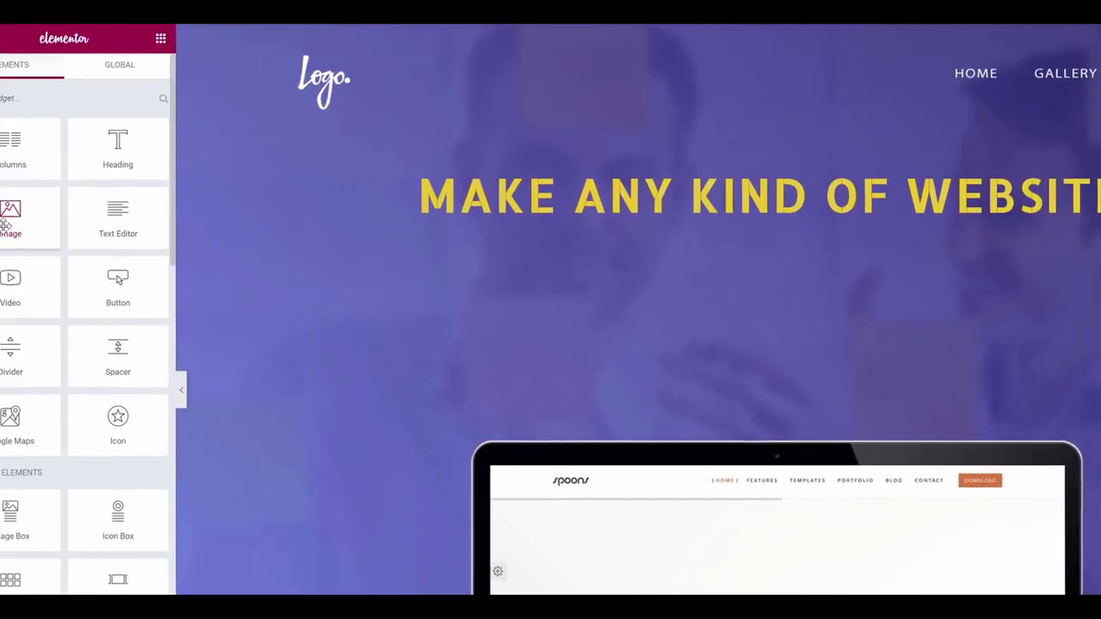
{"action": "left_click_drag", "start_coordinate": [58, 219], "coordinate": [789, 172]}
{"action": "left_click_drag", "start_coordinate": [169, 222], "coordinate": [818, 296]}
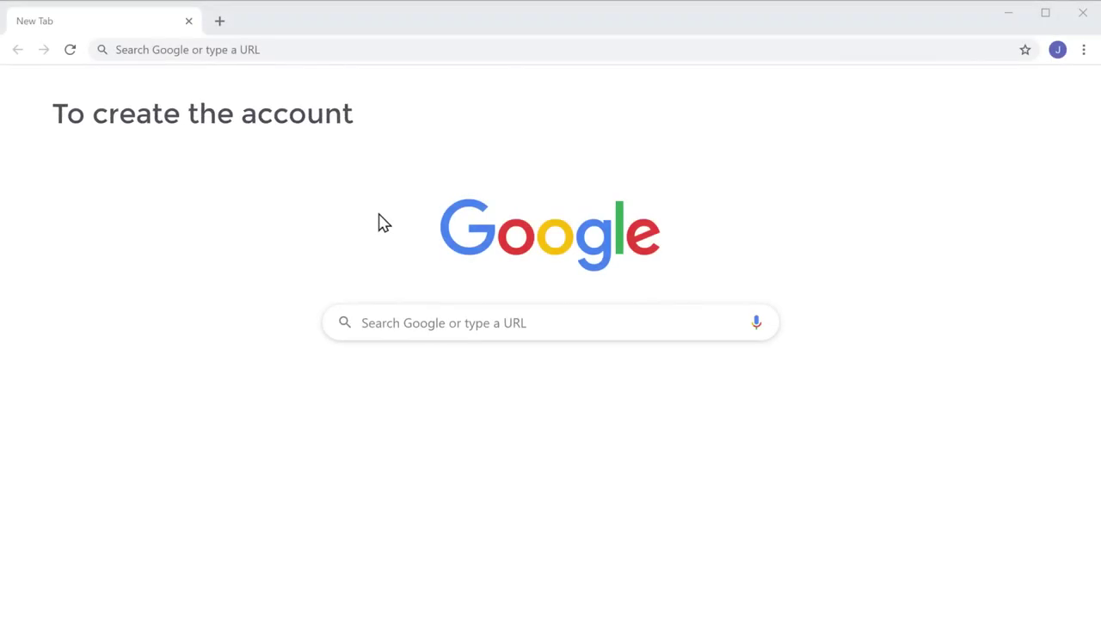
Go to profreehost.com from Chrome's address bar.
{"action": "left_click", "coordinate": [306, 49]}
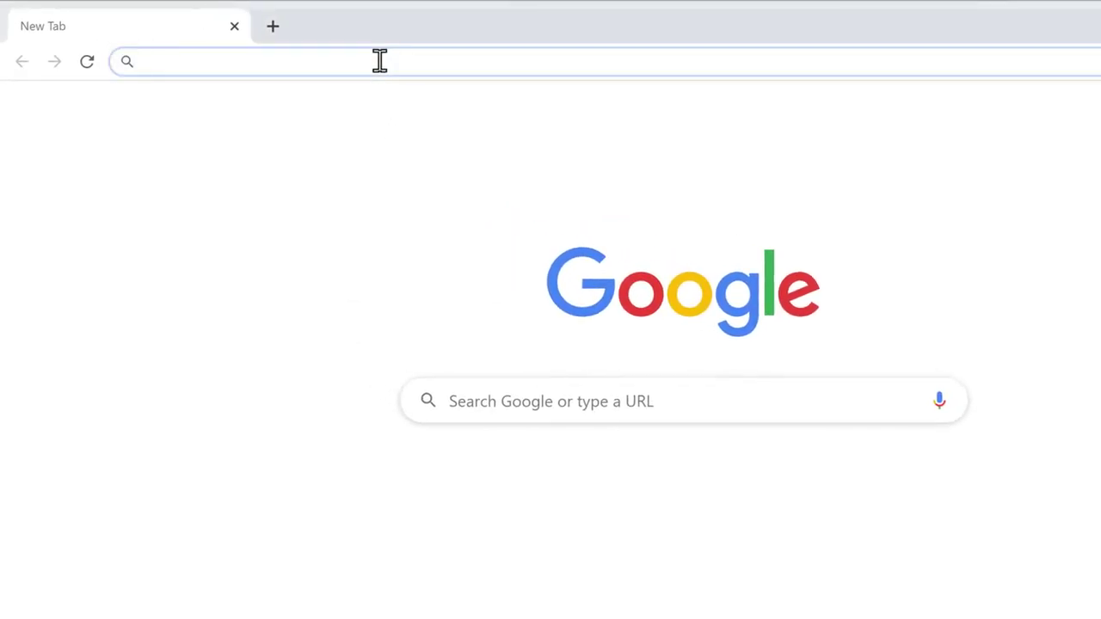
{"action": "type", "text": "profreehost.com"}
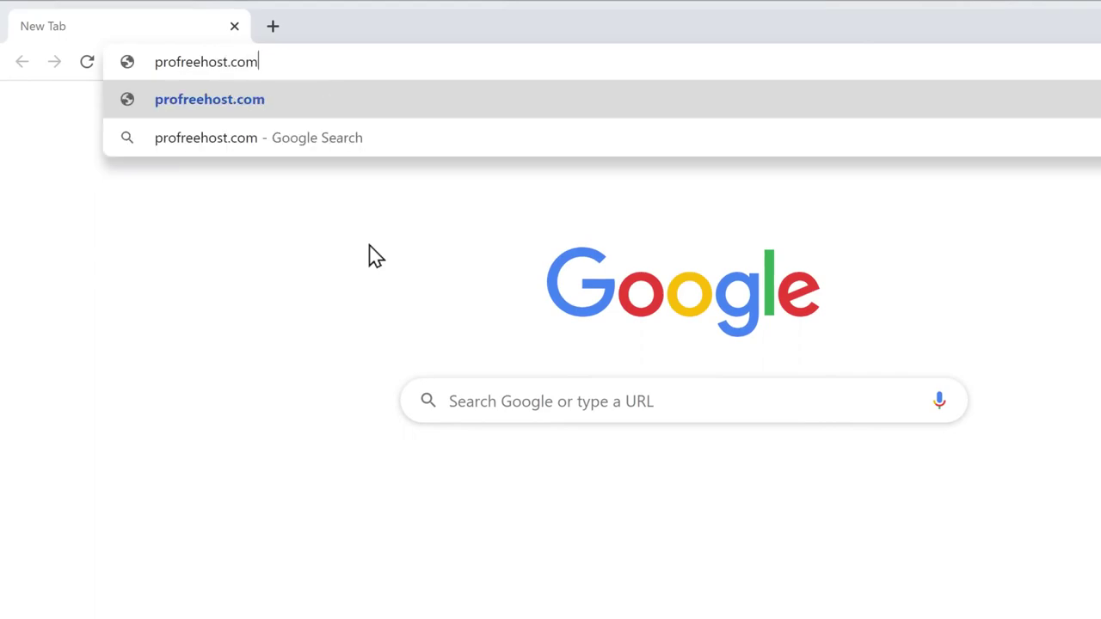
{"action": "key", "text": "Return"}
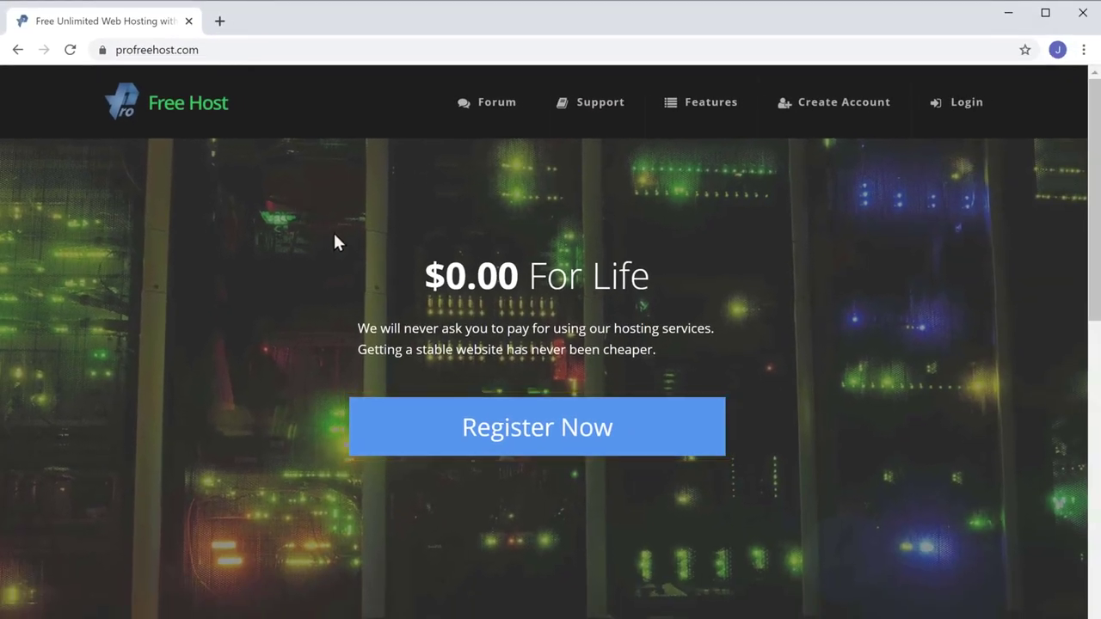
Register a ProFreeHost account using the user's email address and a password.
{"action": "left_click", "coordinate": [516, 454]}
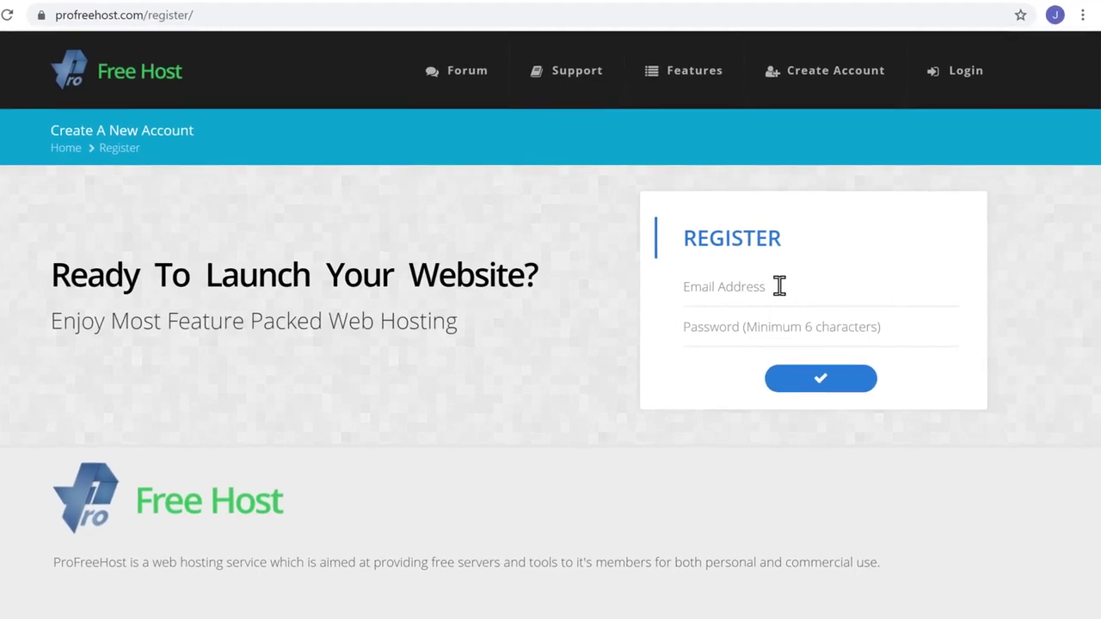
{"action": "left_click", "coordinate": [780, 287]}
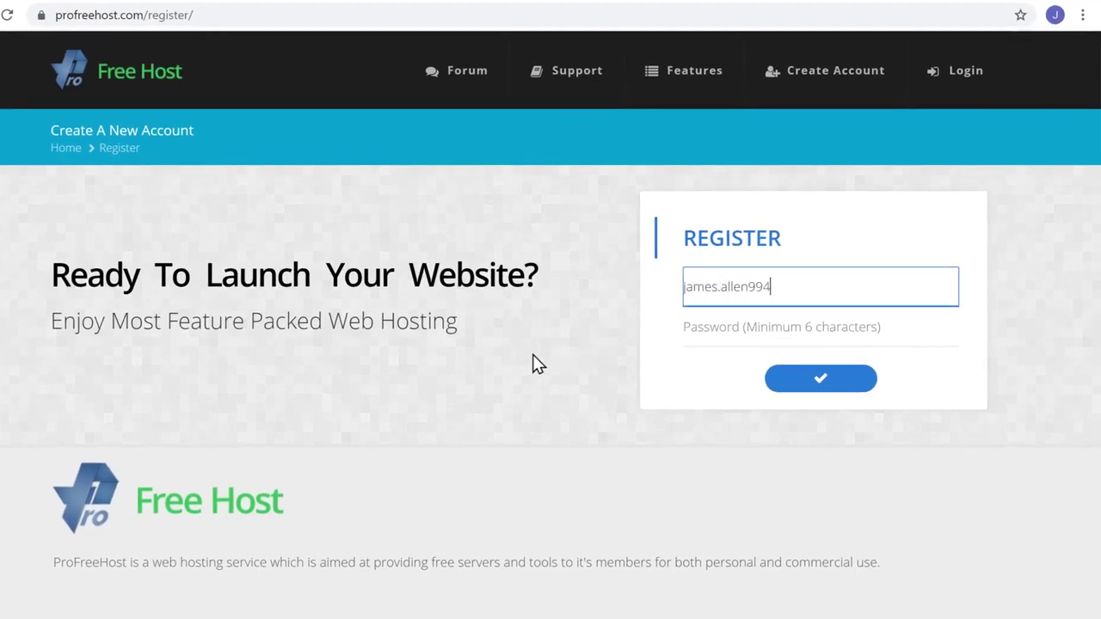
{"action": "key", "text": "Tab"}
{"action": "type", "text": "•••••••"}
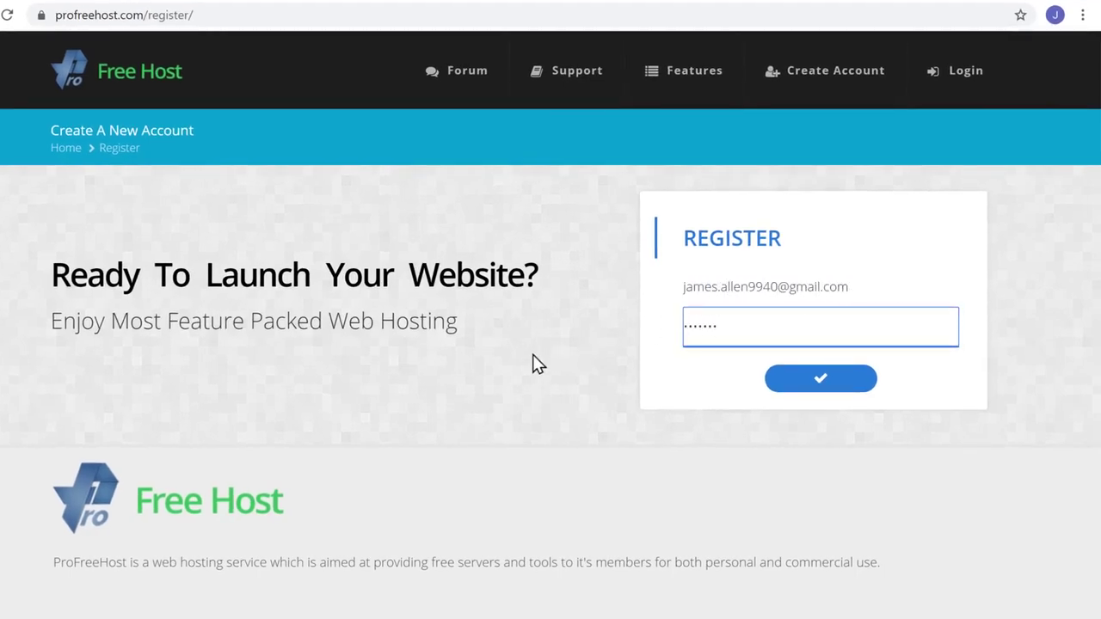
{"action": "type", "text": "•"}
{"action": "key", "text": "Tab"}
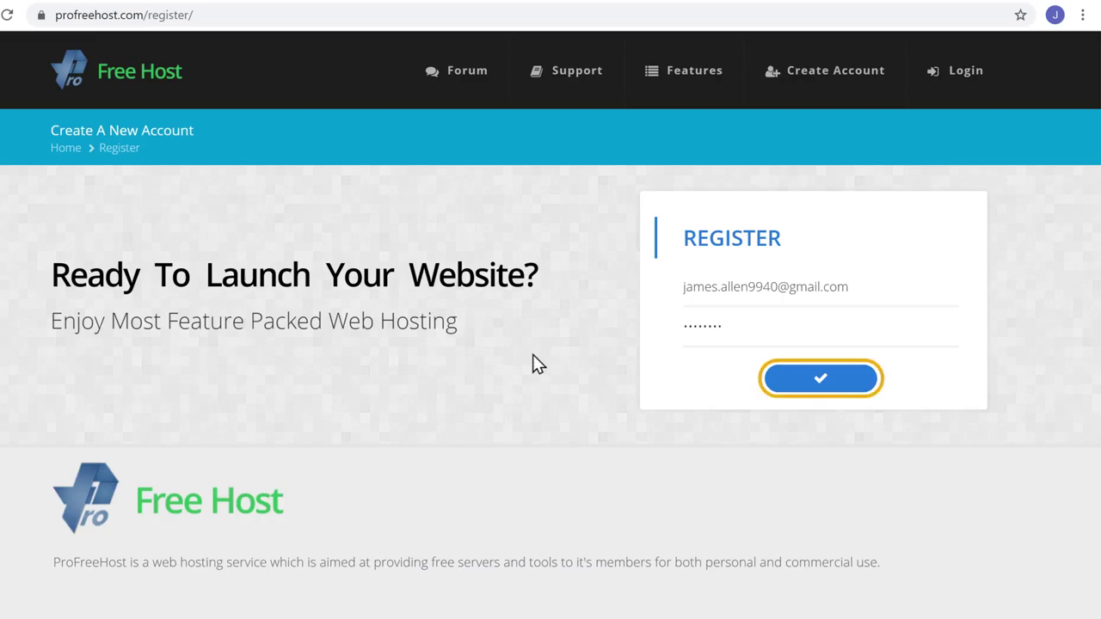
{"action": "left_click", "coordinate": [533, 364]}
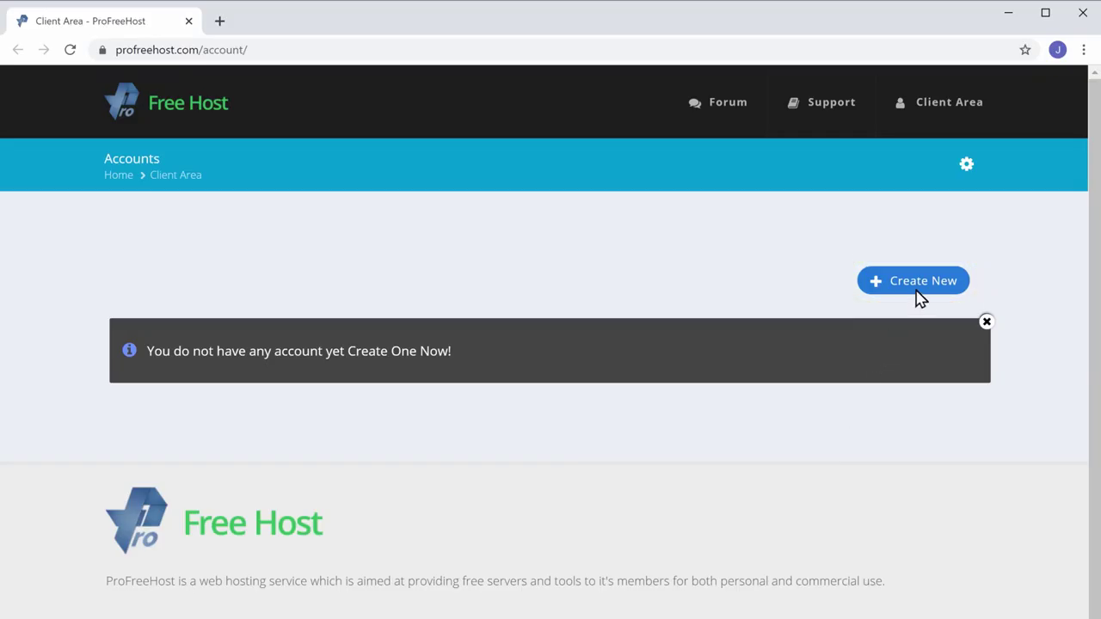
Create a new hosting account named techyleaf on the unaux.com domain.
{"action": "left_click", "coordinate": [917, 290]}
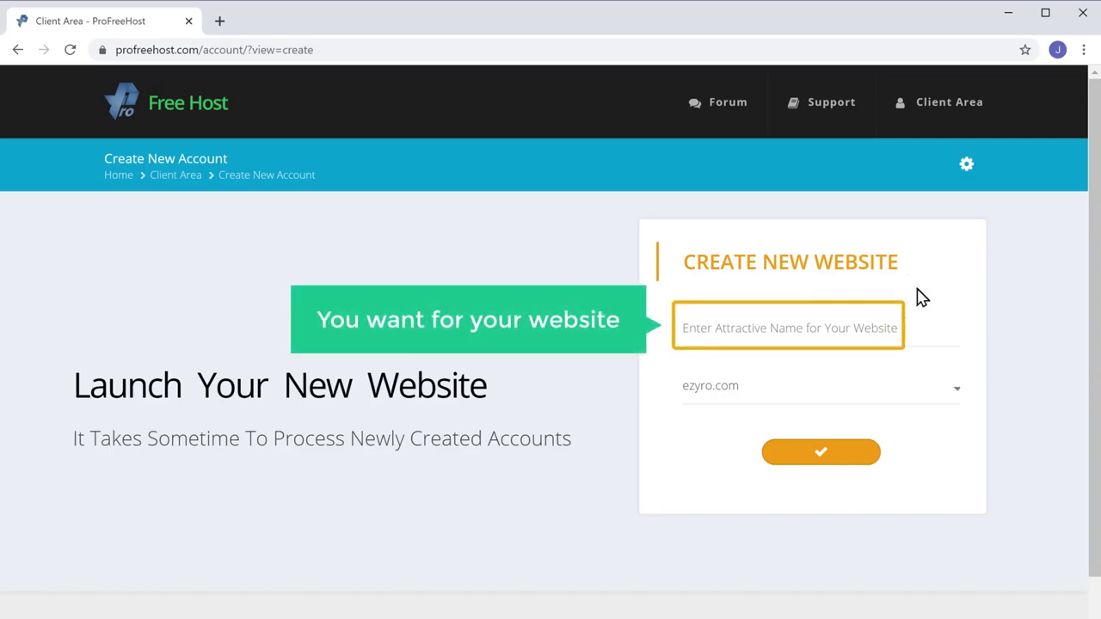
{"action": "left_click", "coordinate": [753, 325]}
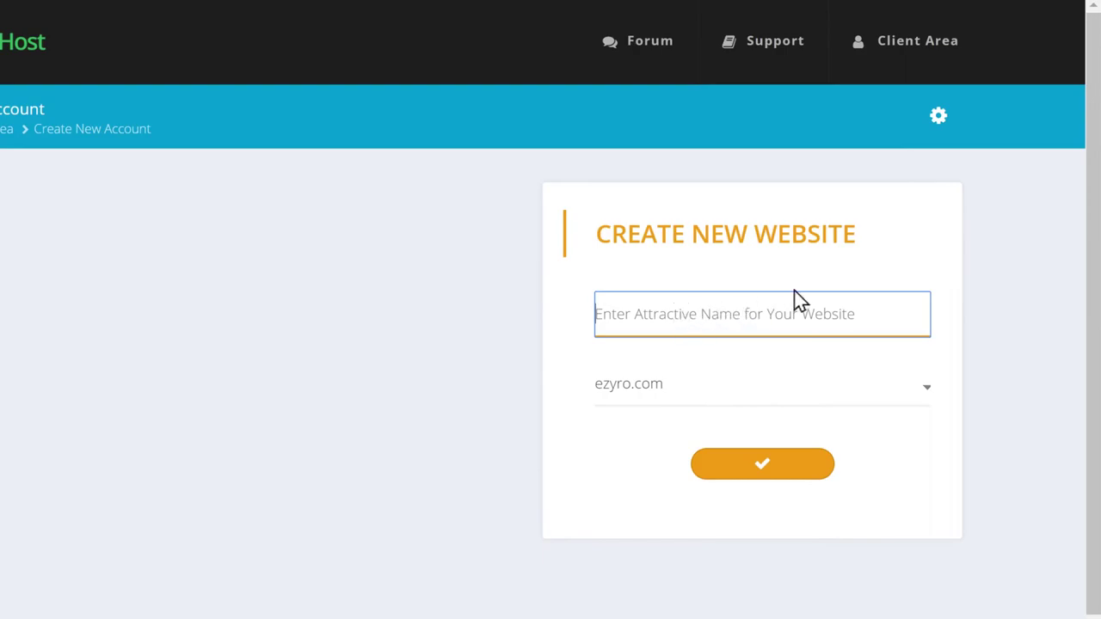
{"action": "type", "text": "techyleaf"}
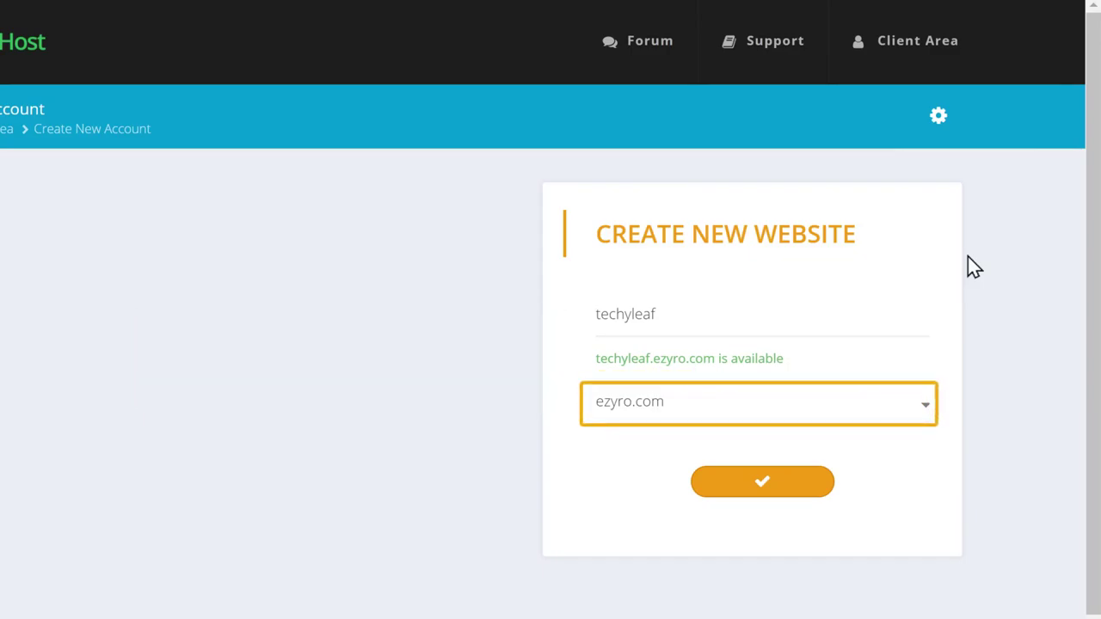
{"action": "left_click", "coordinate": [689, 419]}
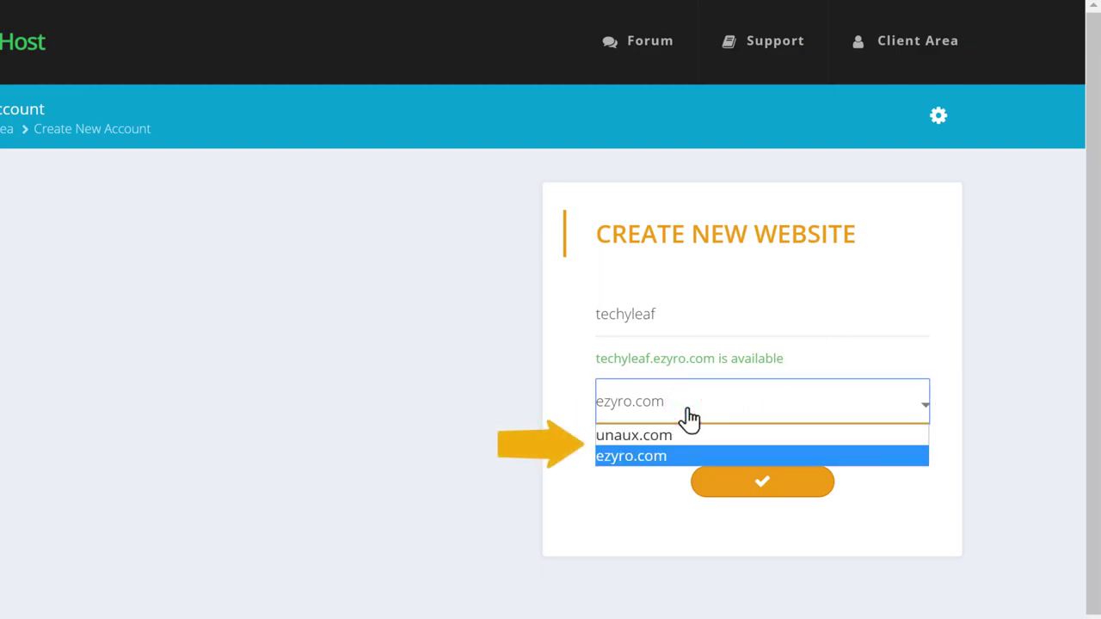
{"action": "left_click", "coordinate": [645, 441]}
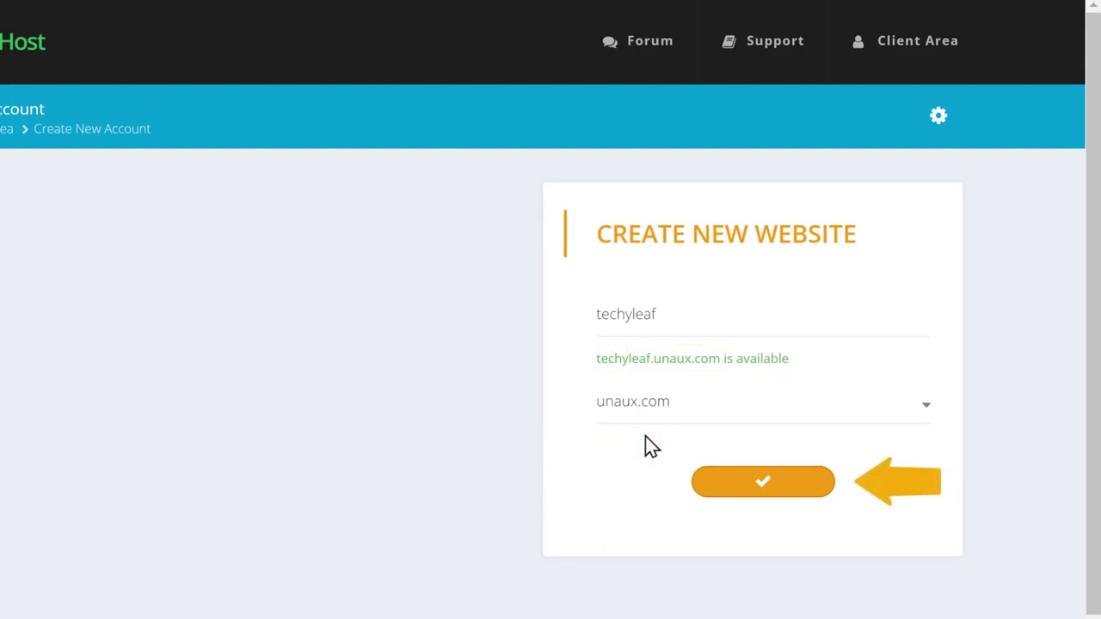
{"action": "left_click", "coordinate": [763, 492]}
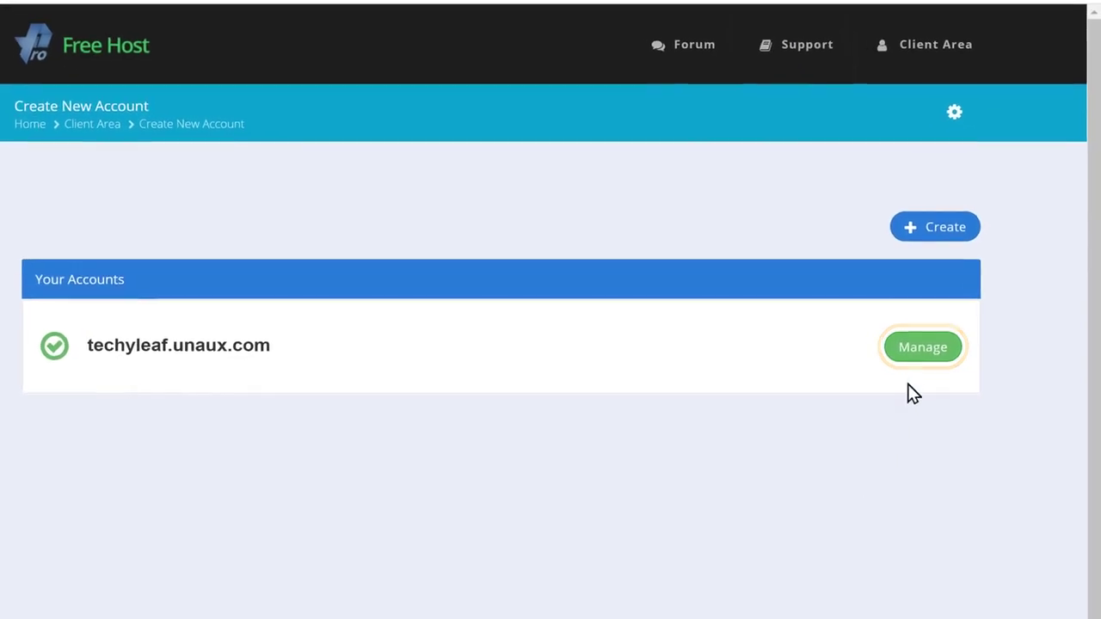
Open the techyleaf.unaux.com management page, then its Control Panel.
{"action": "left_click", "coordinate": [918, 348]}
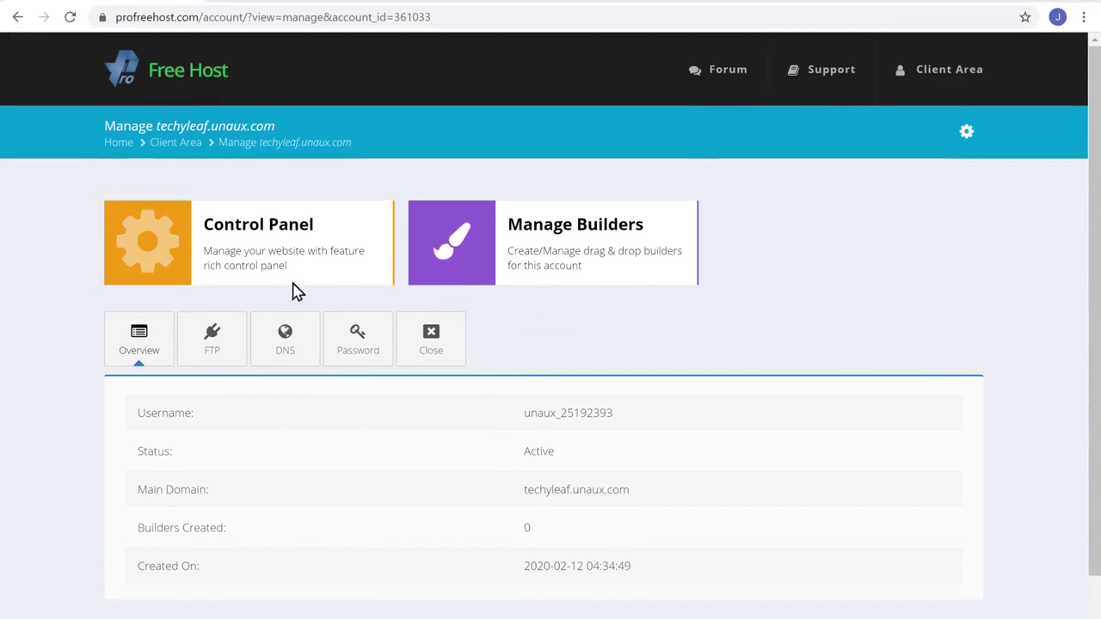
{"action": "left_click", "coordinate": [249, 277]}
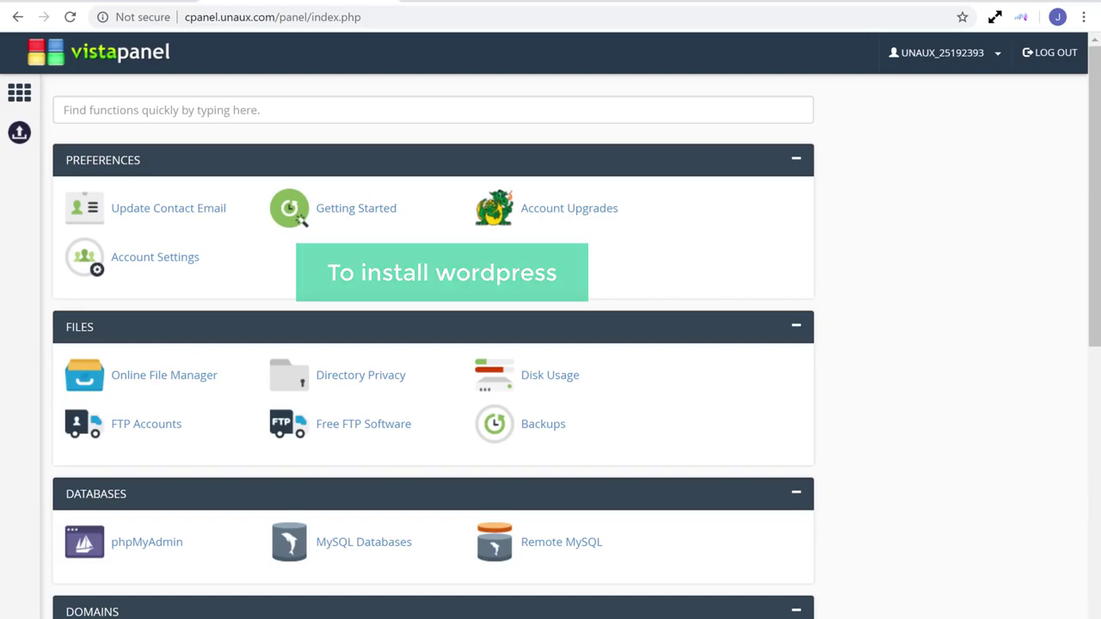
Launch Softaculous Apps Installer from VistaPanel's Software section.
{"action": "scroll", "coordinate": [430, 345], "scroll_direction": "down", "scroll_amount": 5}
{"action": "scroll", "coordinate": [430, 344], "scroll_direction": "down", "scroll_amount": 1}
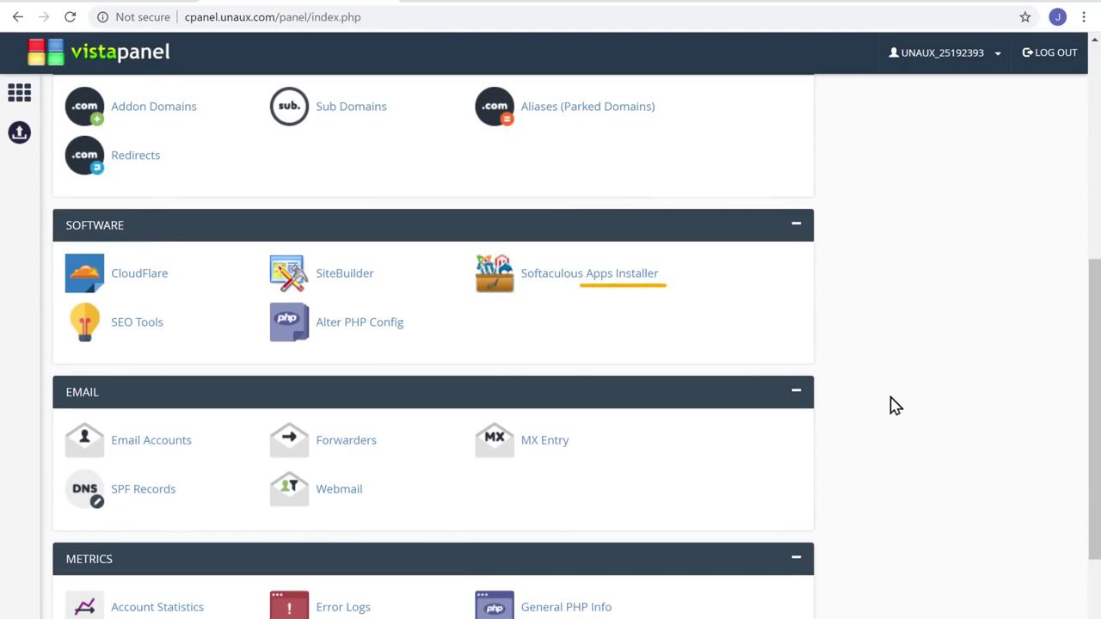
{"action": "left_click", "coordinate": [601, 283]}
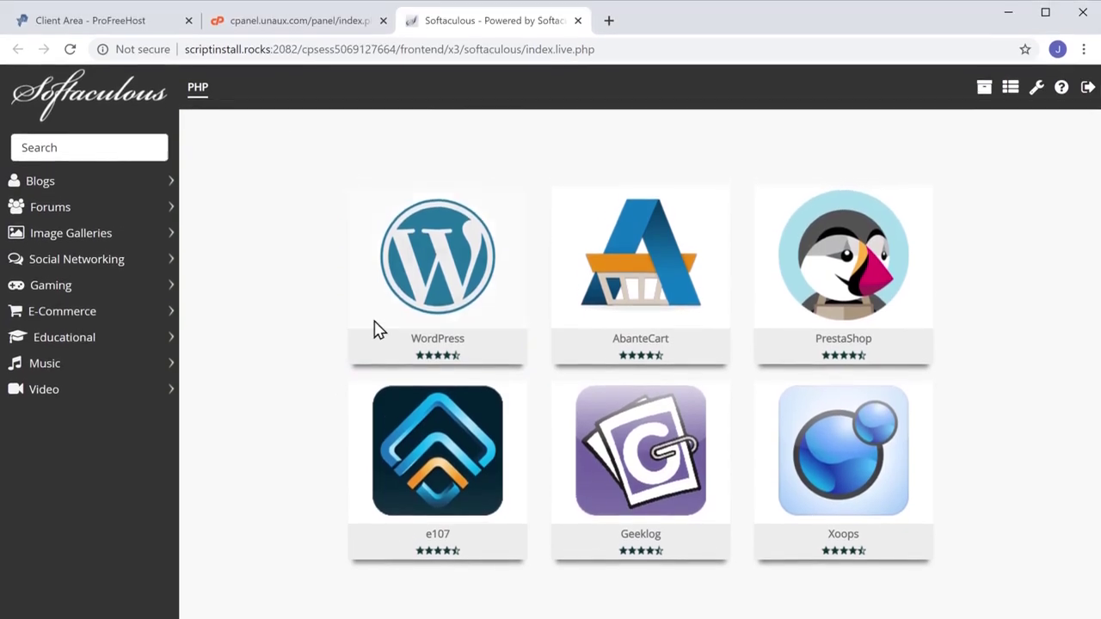
Start the WordPress installation from its Softaculous tile.
{"action": "mouse_move", "coordinate": [393, 319]}
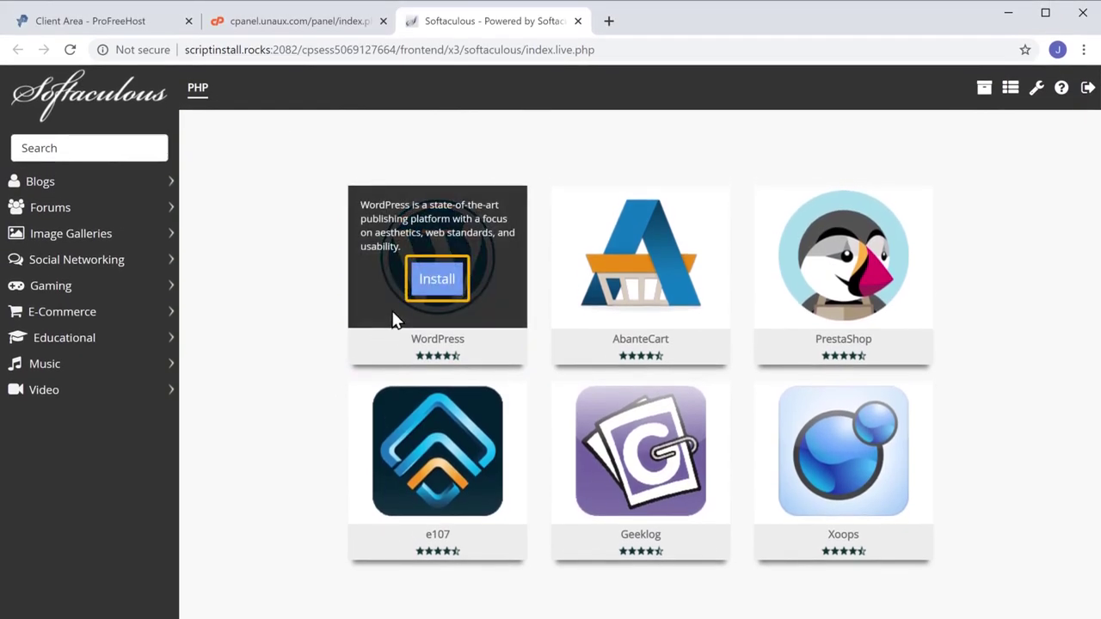
{"action": "left_click", "coordinate": [436, 282]}
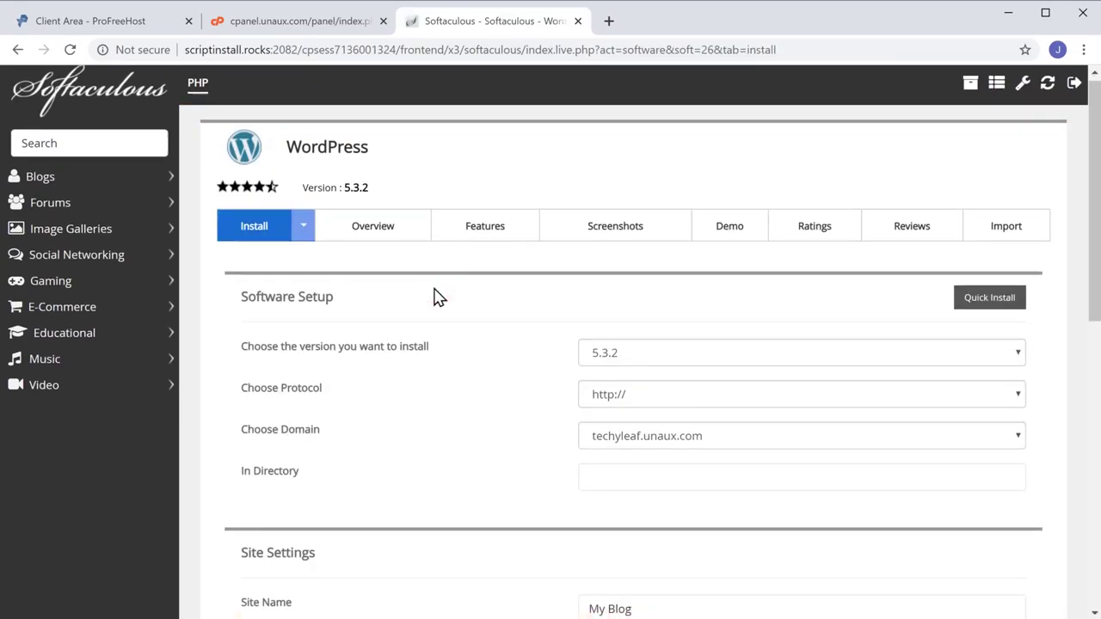
Enter the admin username and password, then run the WordPress 5.3.2 install.
{"action": "scroll", "coordinate": [436, 297], "scroll_direction": "down", "scroll_amount": 4}
{"action": "scroll", "coordinate": [436, 296], "scroll_direction": "down", "scroll_amount": 2}
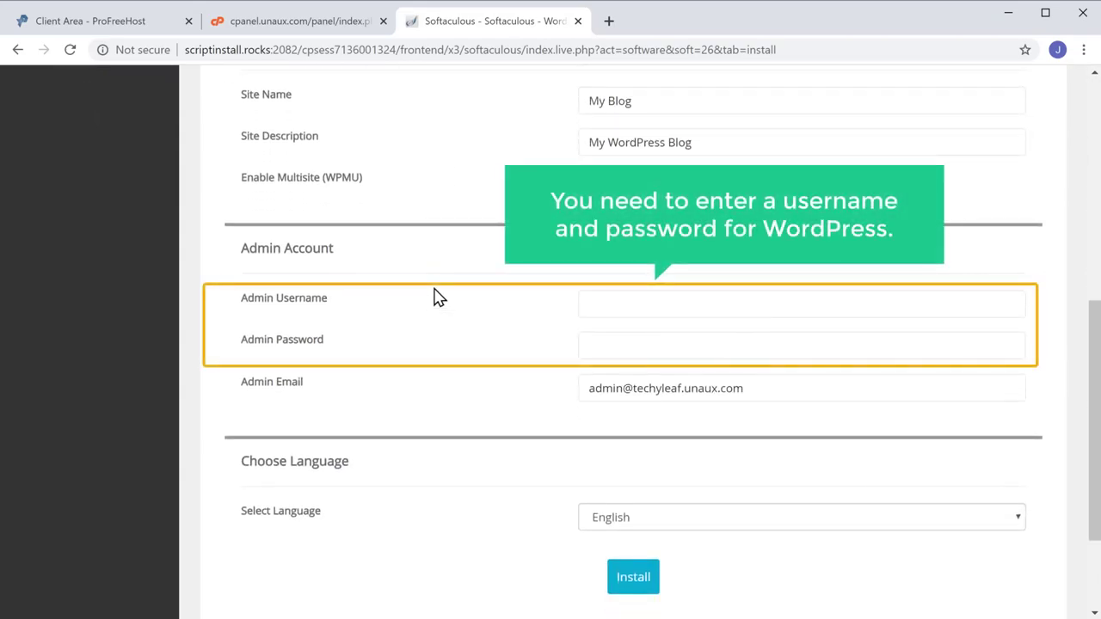
{"action": "left_click", "coordinate": [597, 307]}
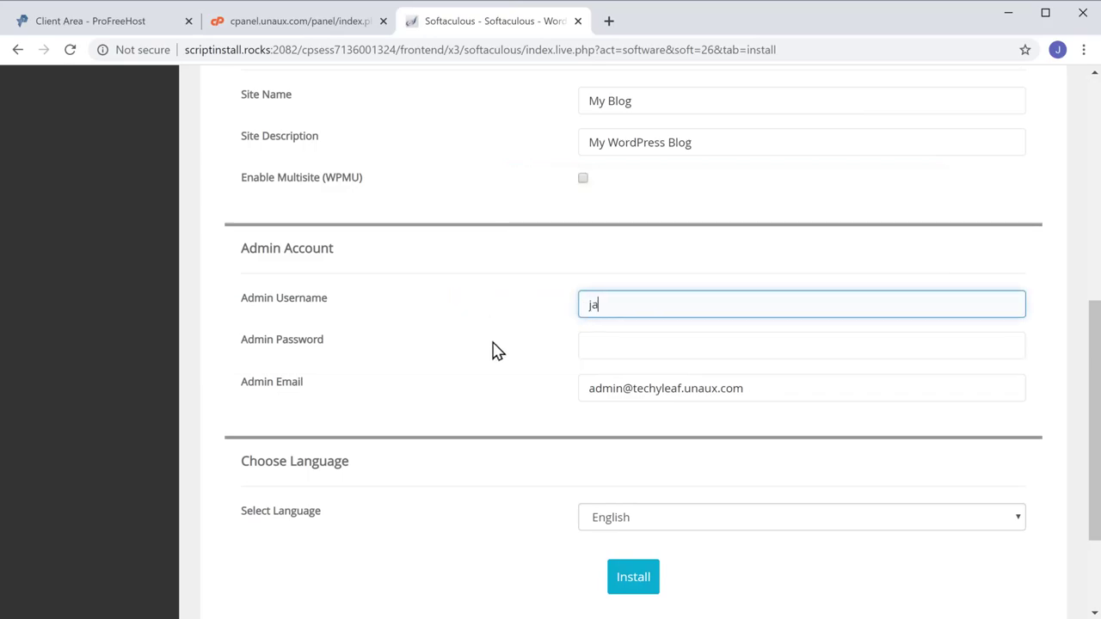
{"action": "key", "text": "Tab"}
{"action": "type", "text": "•"}
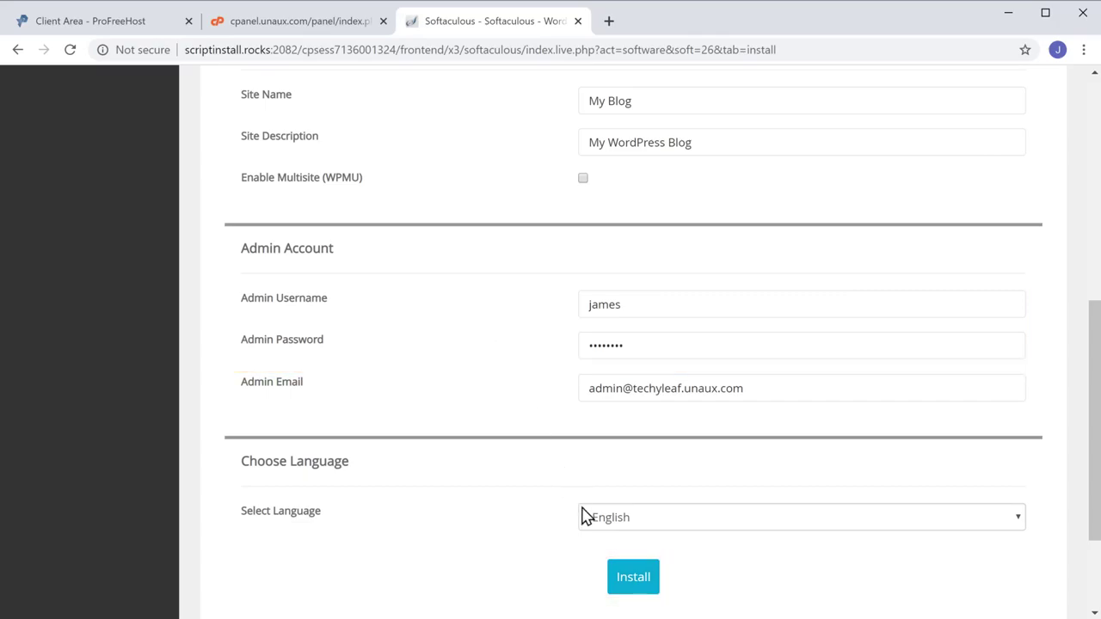
{"action": "left_click", "coordinate": [633, 592]}
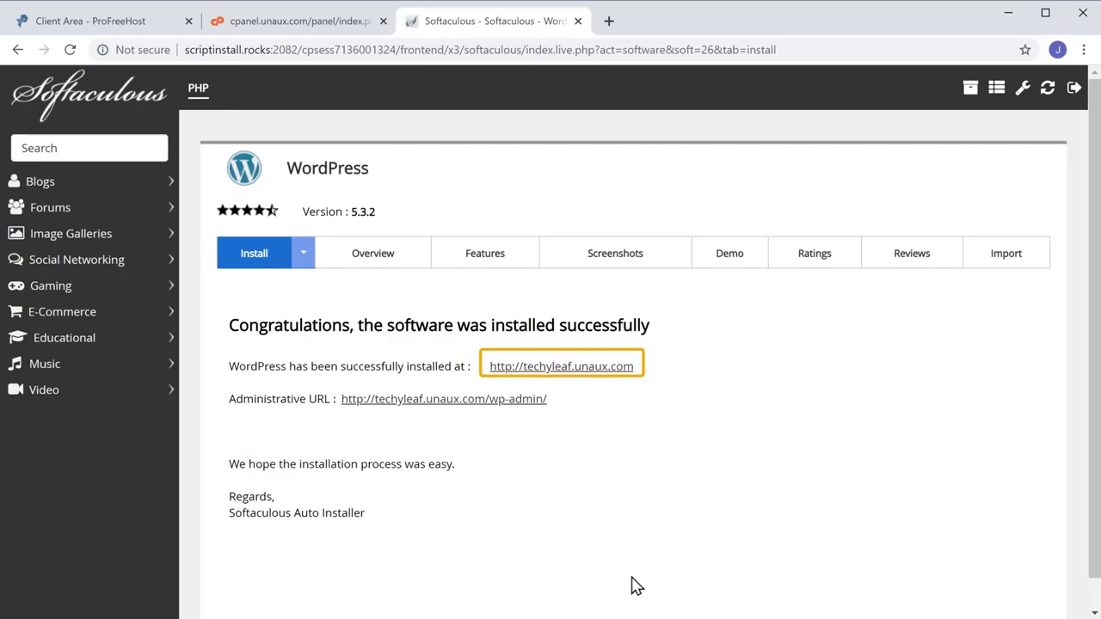
{"action": "left_click", "coordinate": [576, 369]}
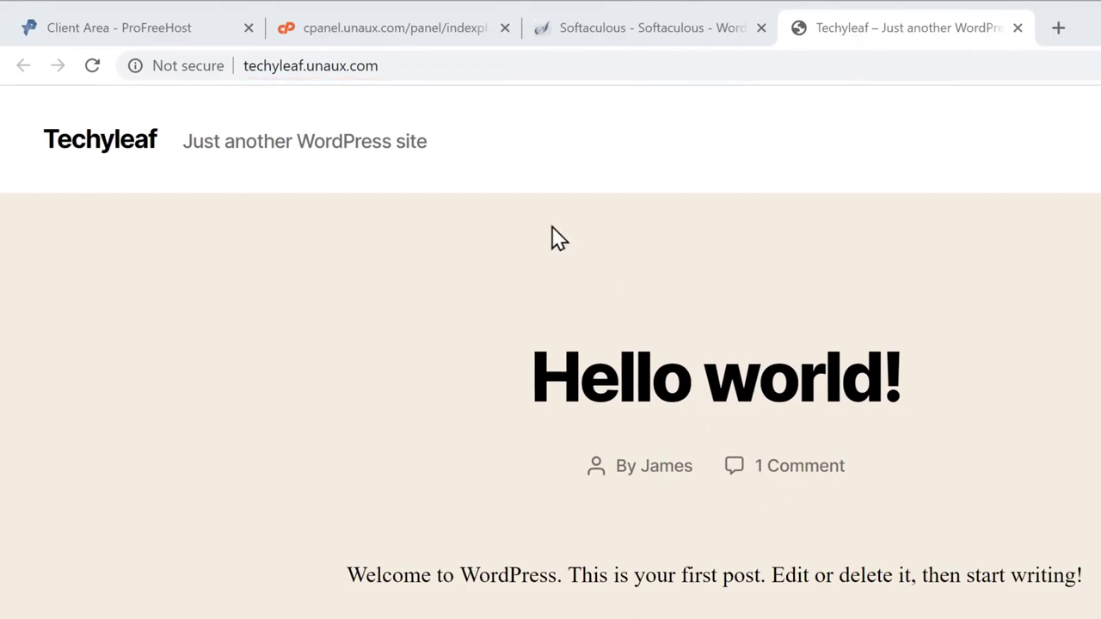
Append /wp-admin to the site URL to reach the WordPress login.
{"action": "left_click", "coordinate": [402, 67]}
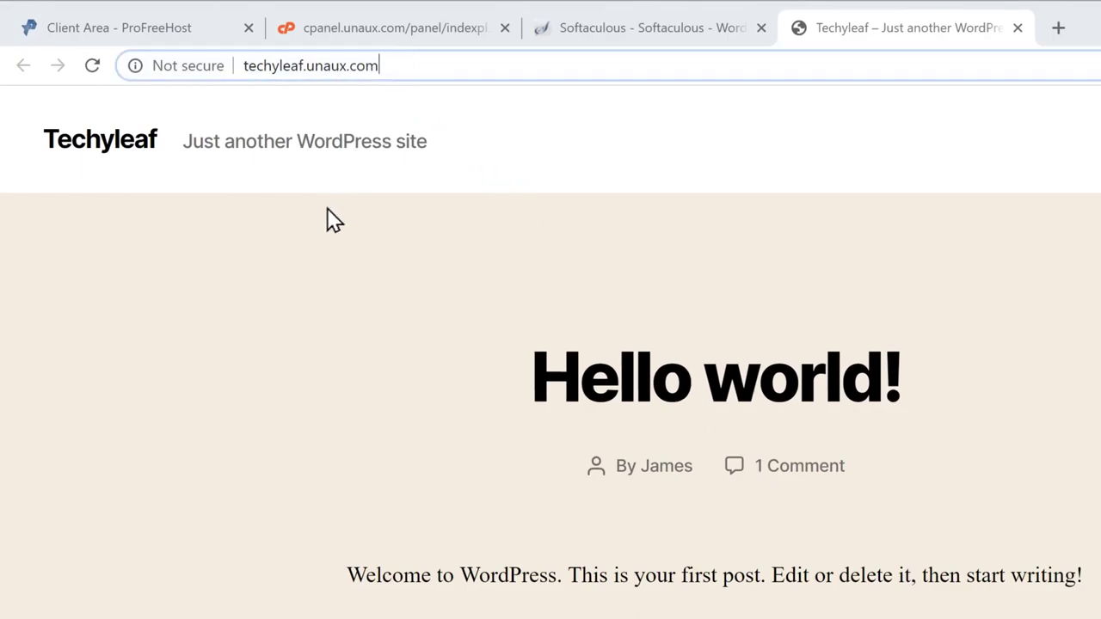
{"action": "type", "text": "/wp-admin"}
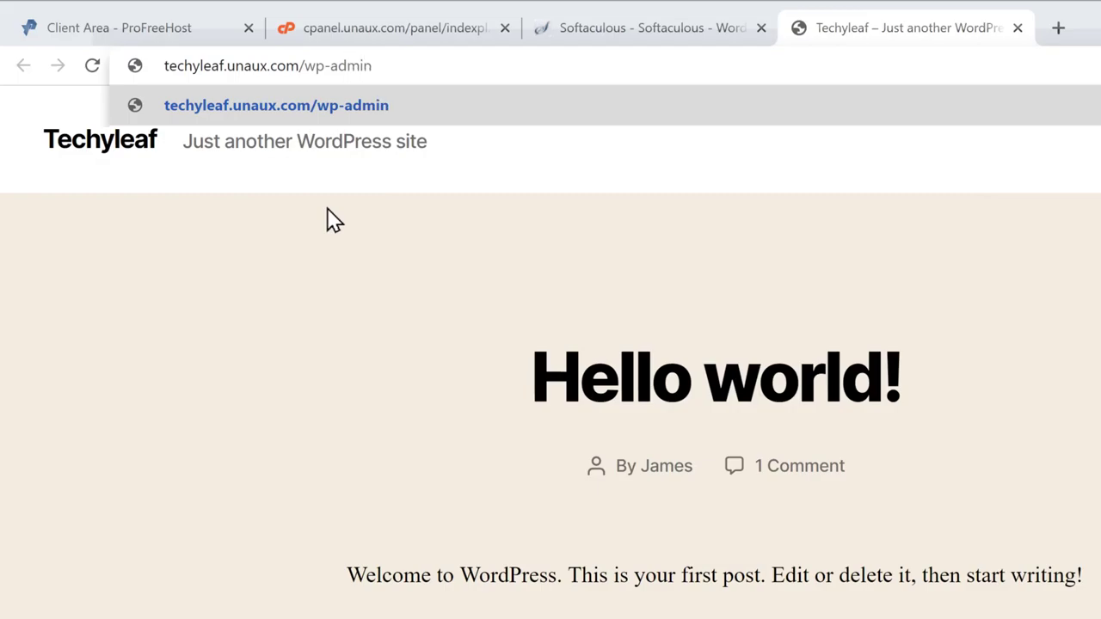
{"action": "key", "text": "Return"}
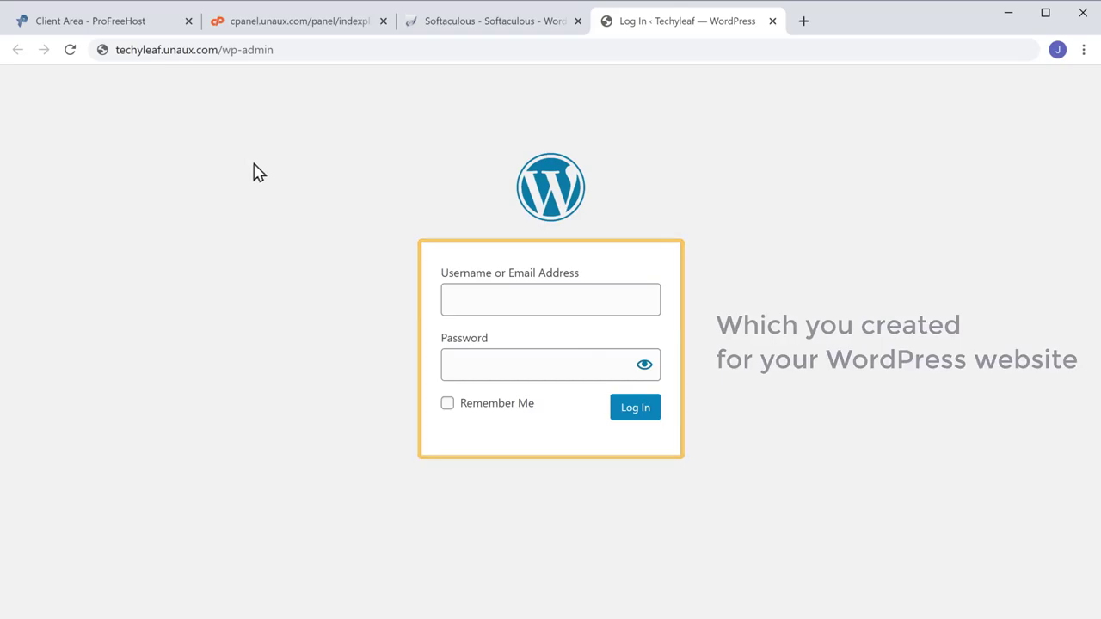
Log in to the techyleaf.unaux.com WordPress admin with the installation's admin username and password.
{"action": "left_click", "coordinate": [473, 296]}
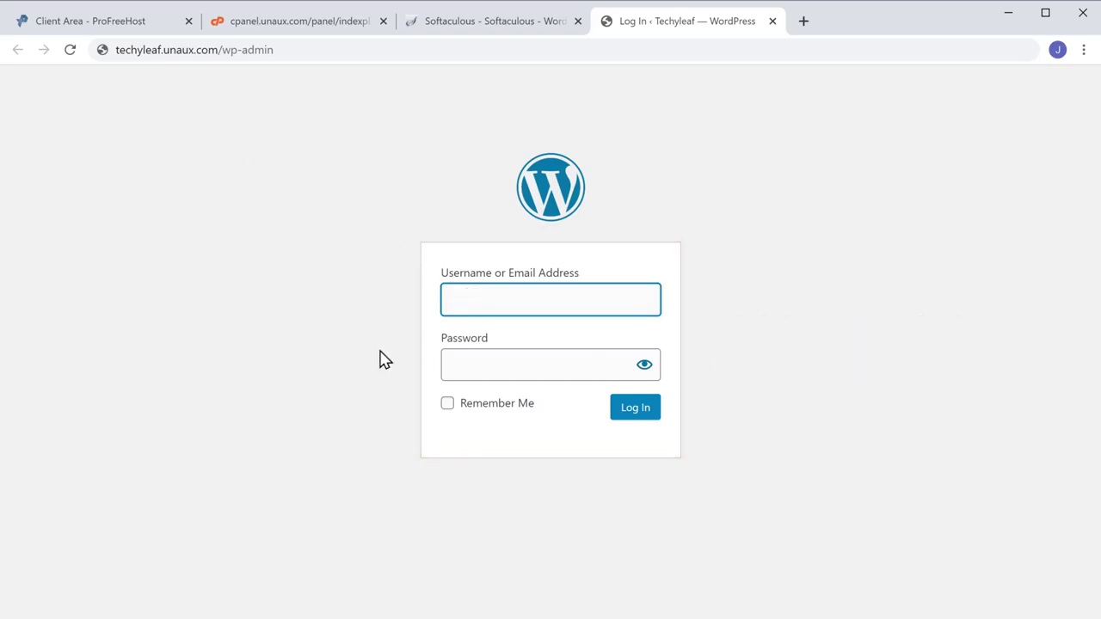
{"action": "type", "text": "james"}
{"action": "key", "text": "Tab"}
{"action": "type", "text": "•••••"}
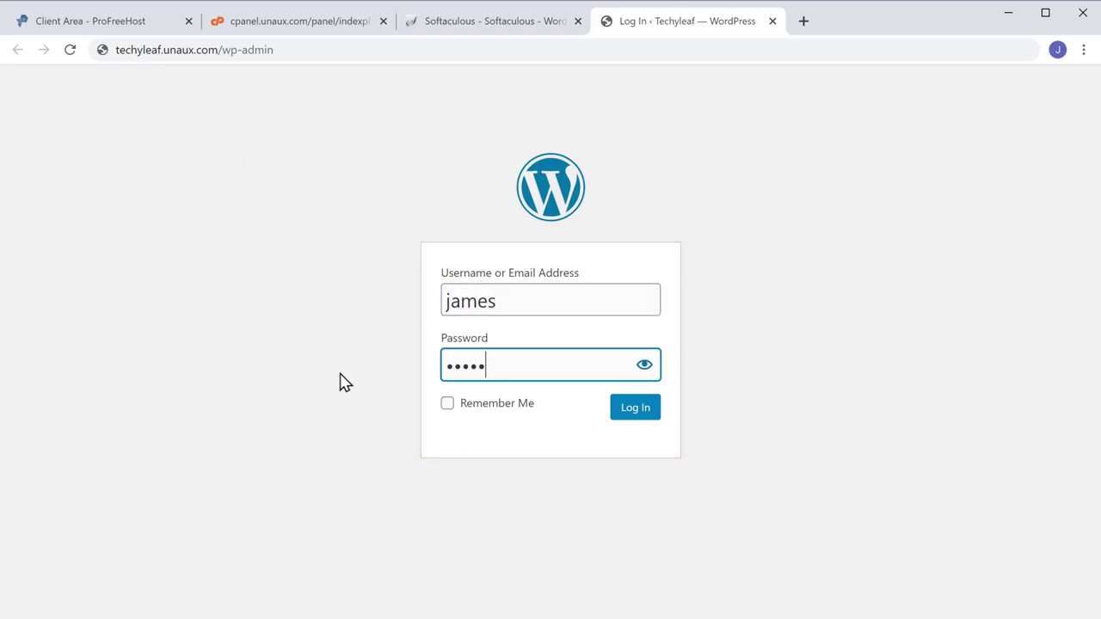
{"action": "type", "text": "•••"}
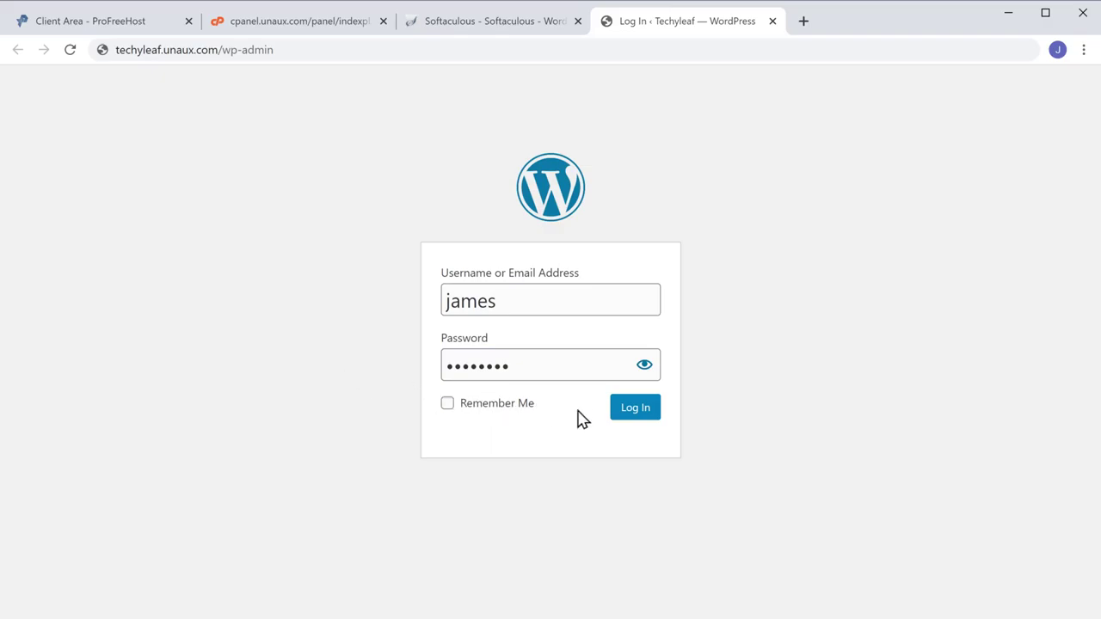
{"action": "left_click", "coordinate": [630, 422]}
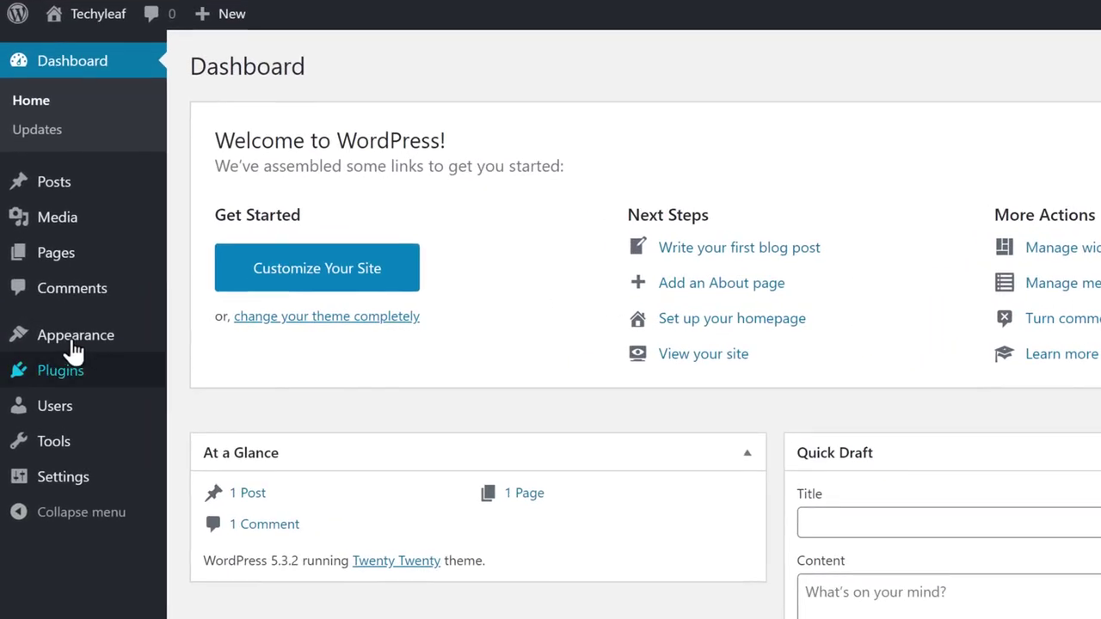
Go from Appearance > Themes to the Add New Theme page listing featured themes.
{"action": "mouse_move", "coordinate": [55, 338]}
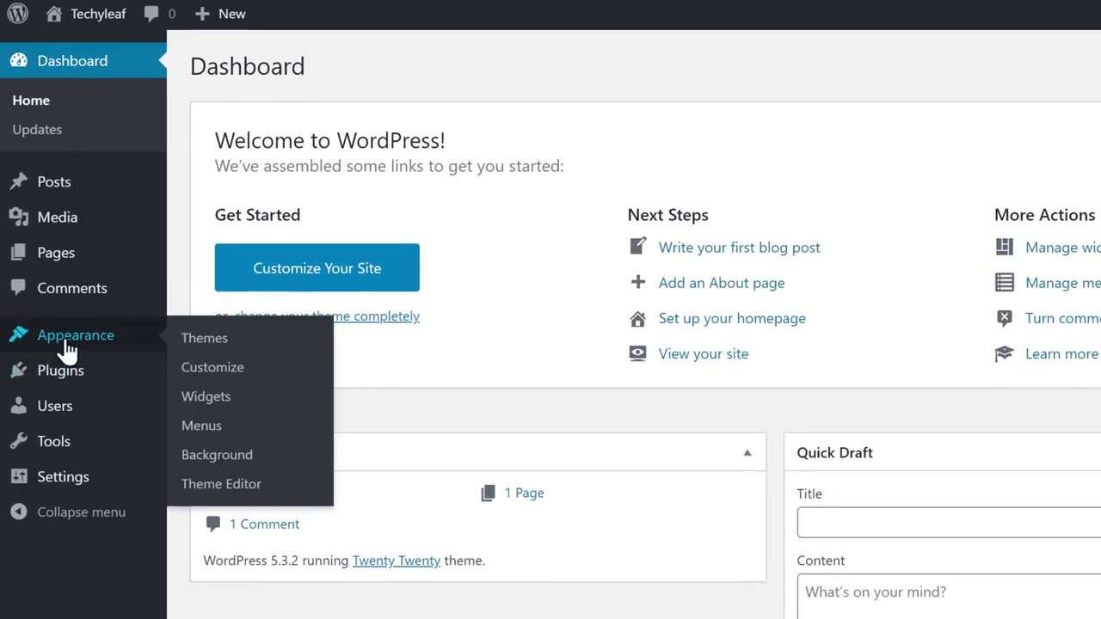
{"action": "left_click", "coordinate": [214, 342]}
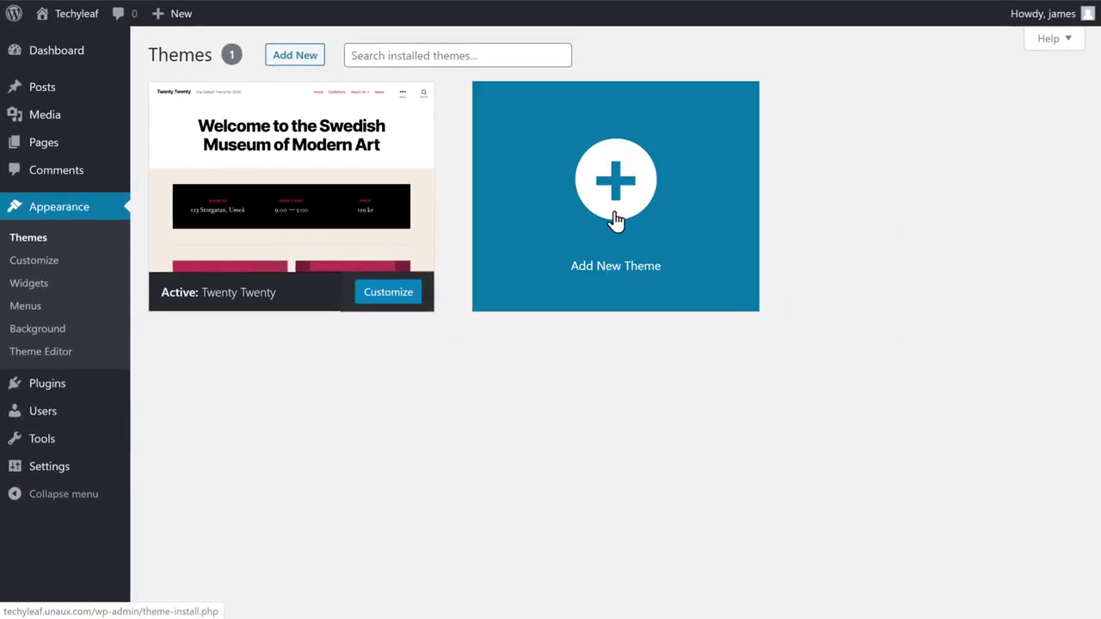
{"action": "left_click", "coordinate": [613, 215]}
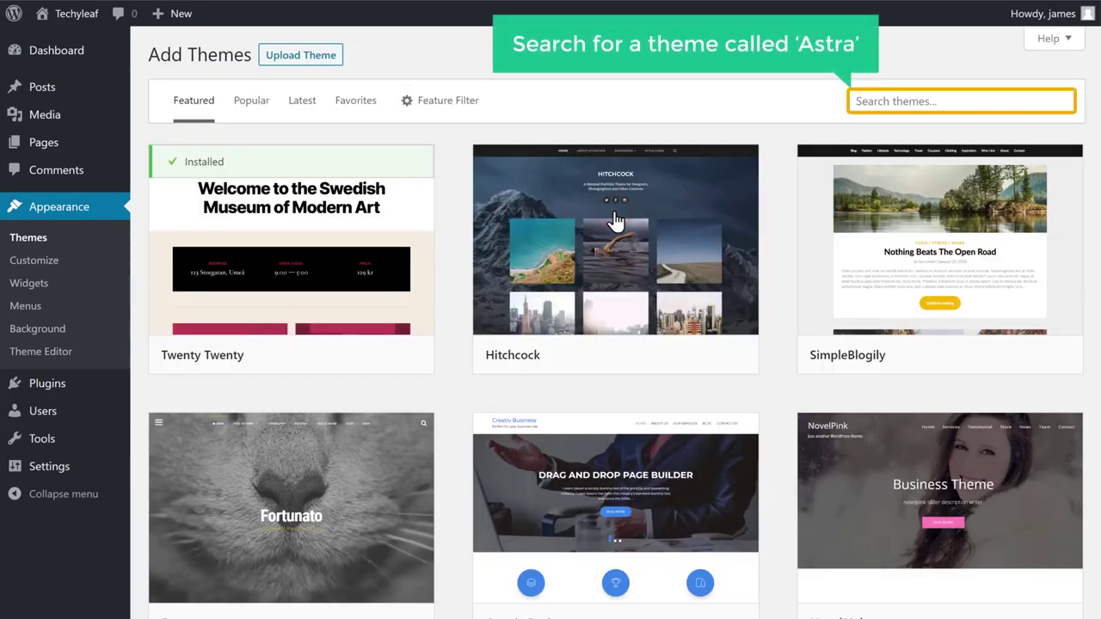
Search themes for 'Ast', install the Astra theme, and activate it.
{"action": "left_click", "coordinate": [890, 101]}
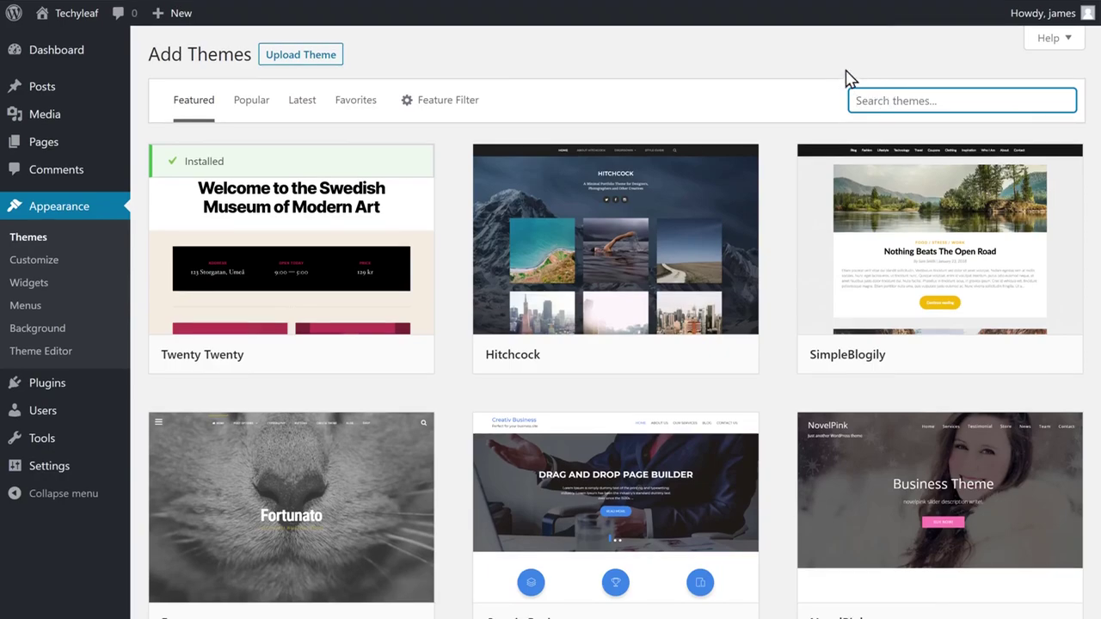
{"action": "type", "text": "Astra"}
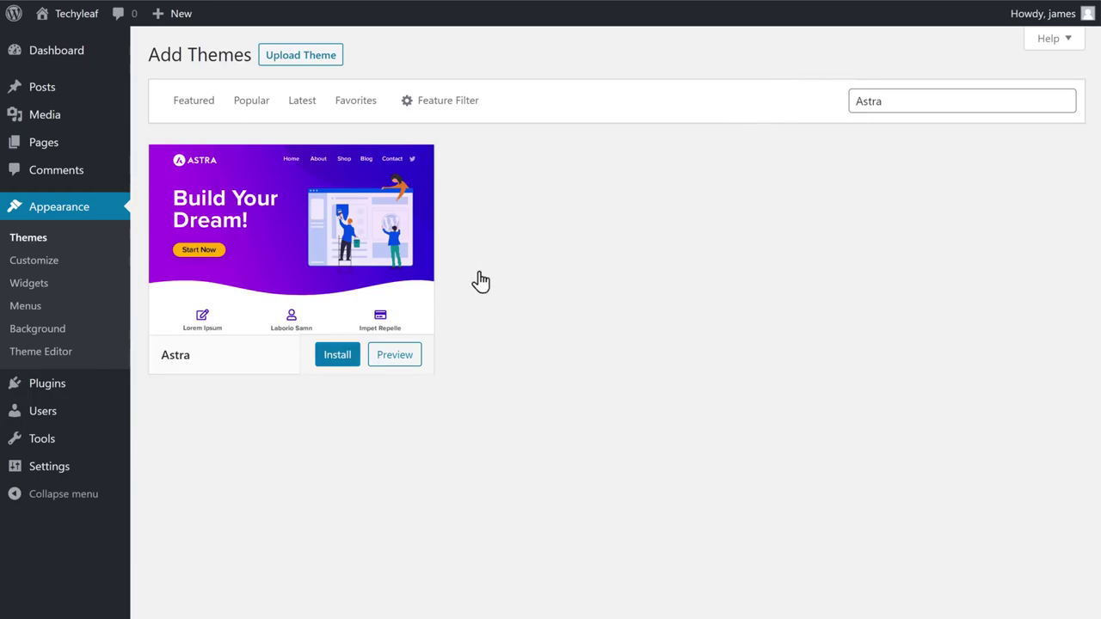
{"action": "left_click", "coordinate": [335, 365]}
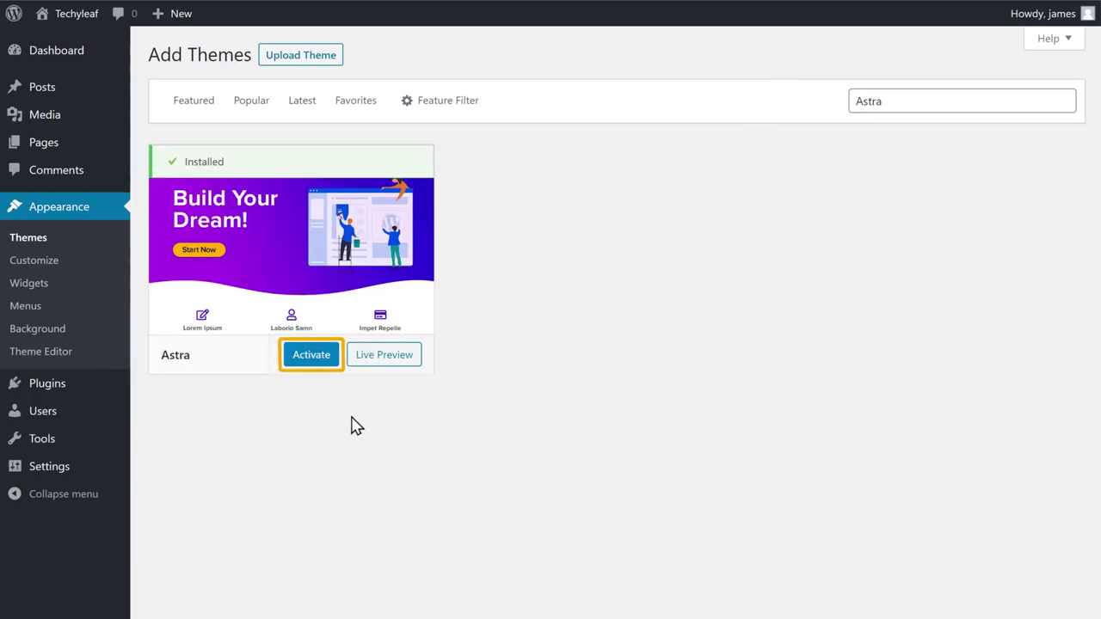
{"action": "left_click", "coordinate": [311, 356]}
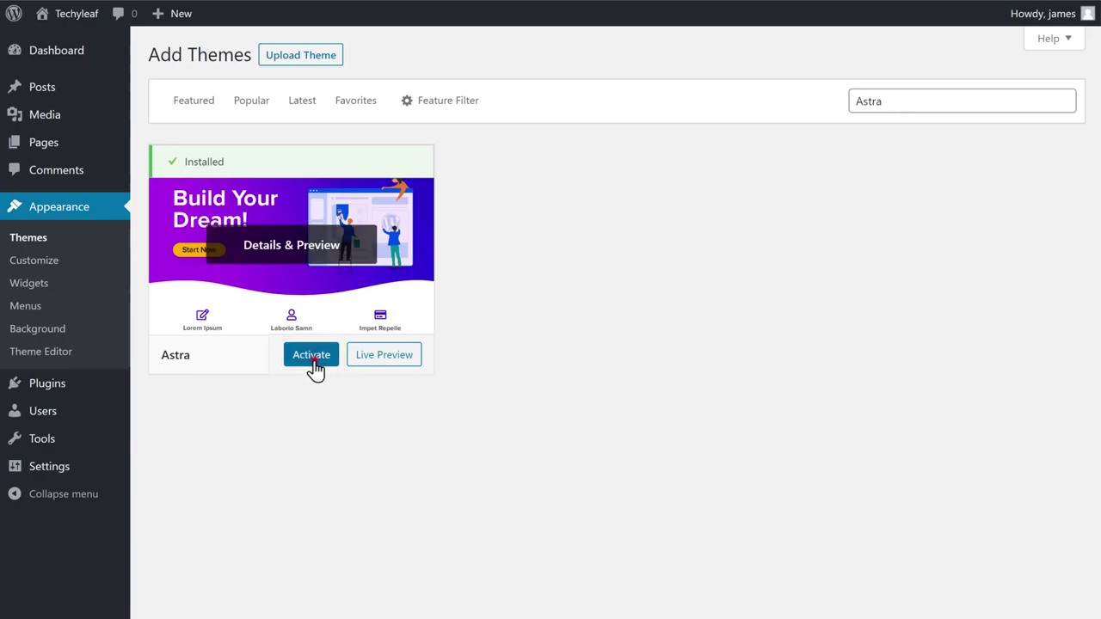
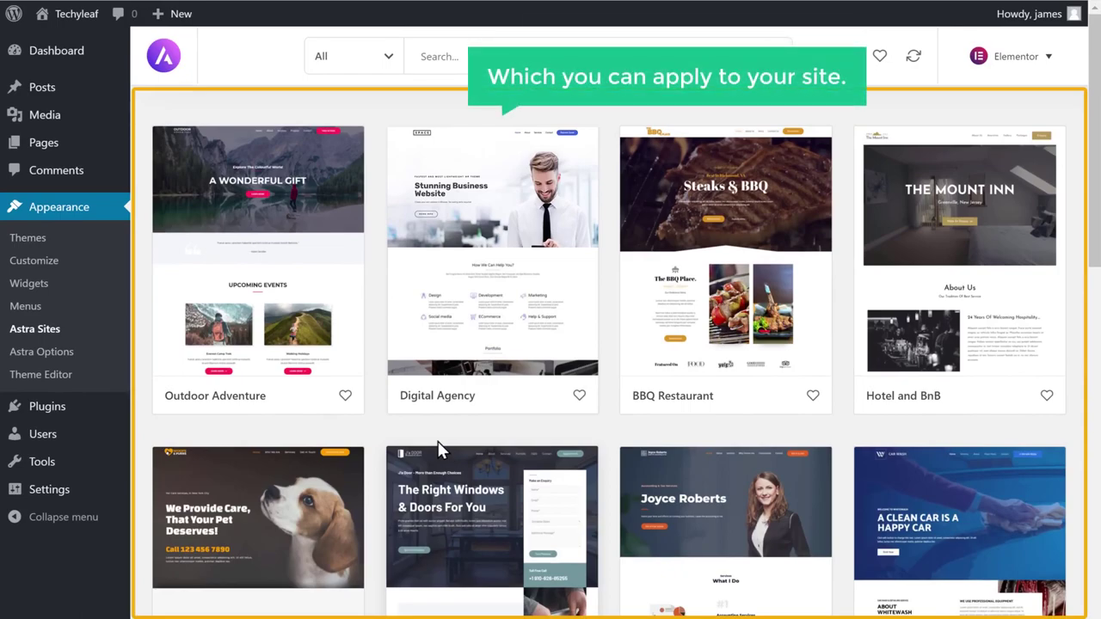
Browse the starter template grid and open the Digital Agency template's full-page preview.
{"action": "scroll", "coordinate": [438, 441], "scroll_direction": "down", "scroll_amount": 8}
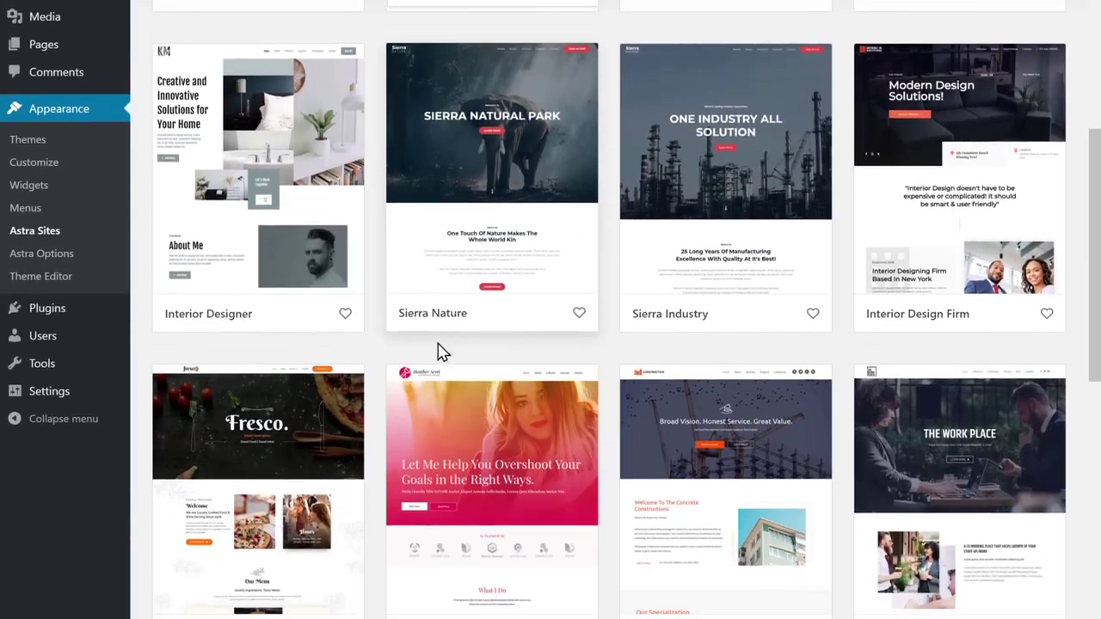
{"action": "scroll", "coordinate": [437, 349], "scroll_direction": "up", "scroll_amount": 9}
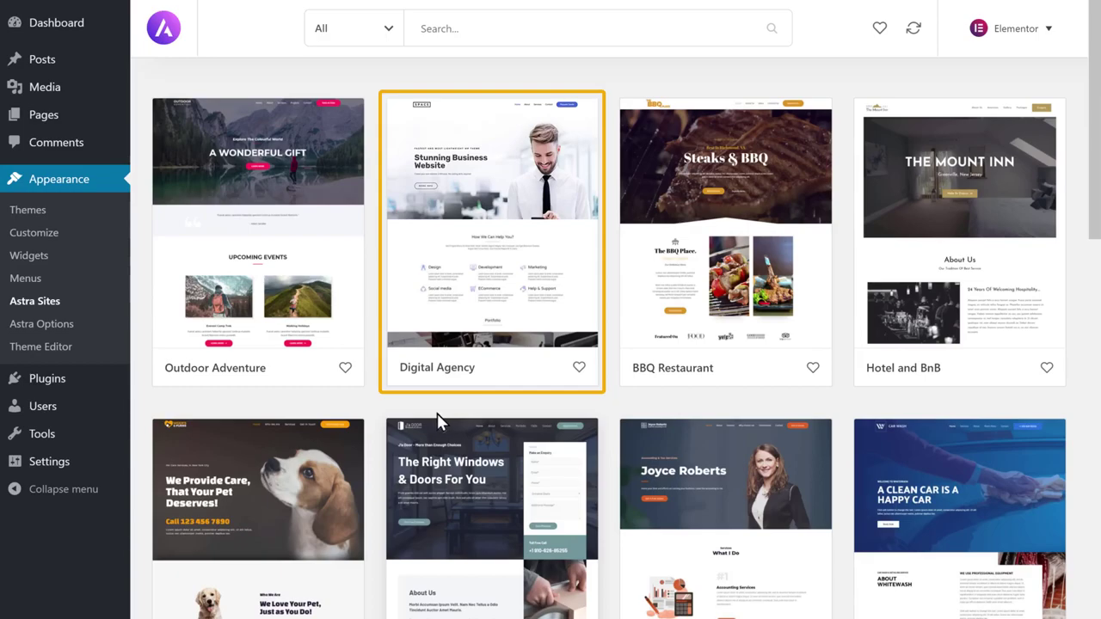
{"action": "left_click", "coordinate": [486, 306]}
{"action": "scroll", "coordinate": [455, 297], "scroll_direction": "down", "scroll_amount": 2}
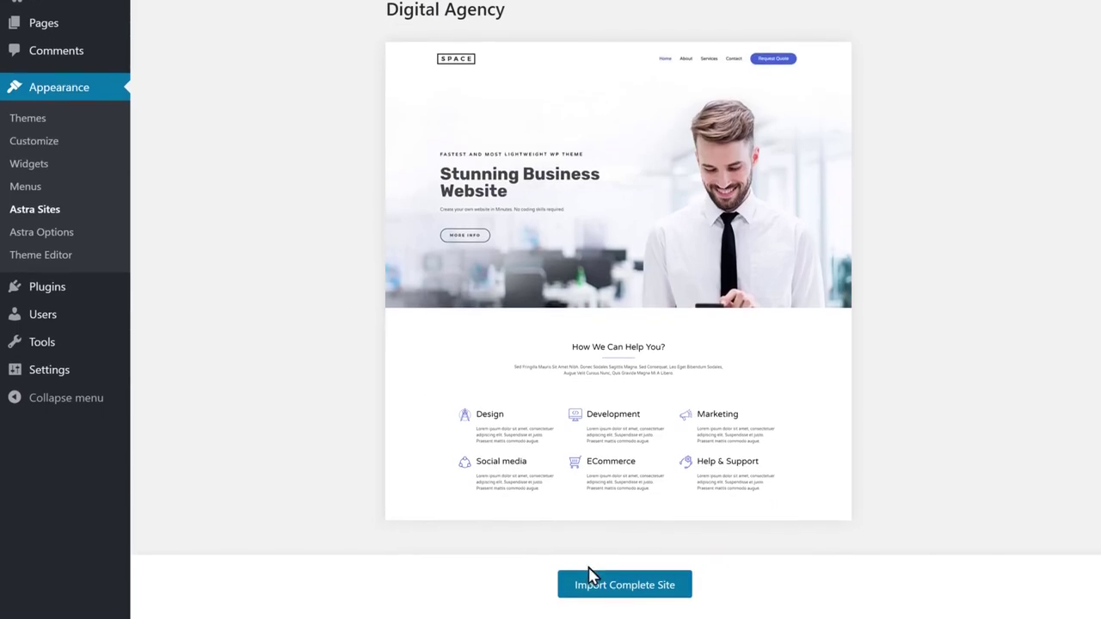
Import the complete Digital Agency site with all options included, then view the new site.
{"action": "left_click", "coordinate": [614, 604]}
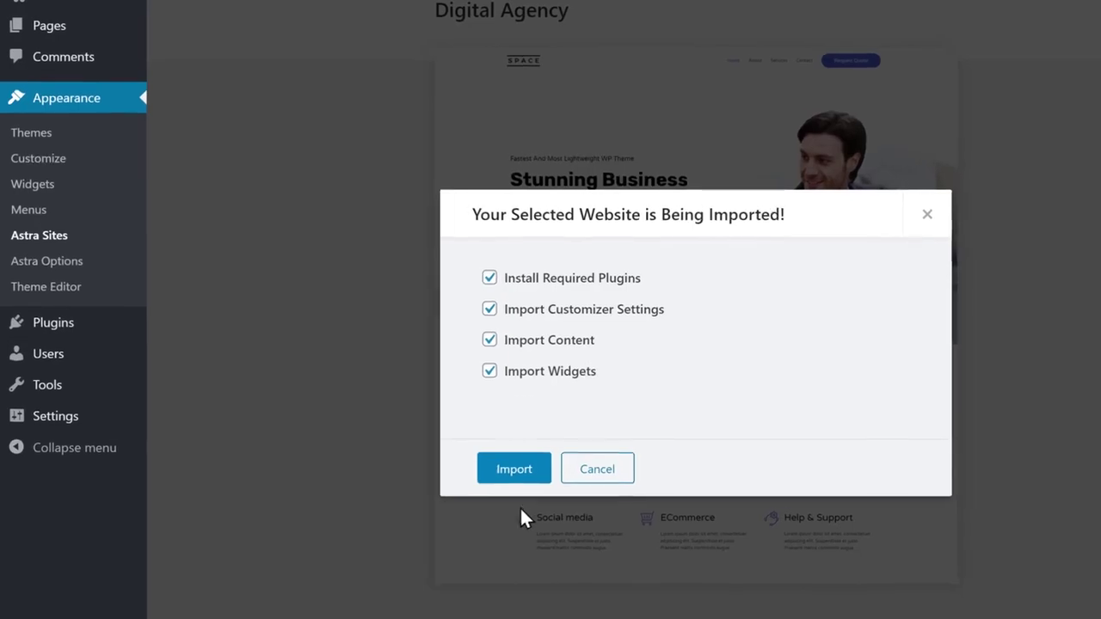
{"action": "left_click", "coordinate": [512, 481]}
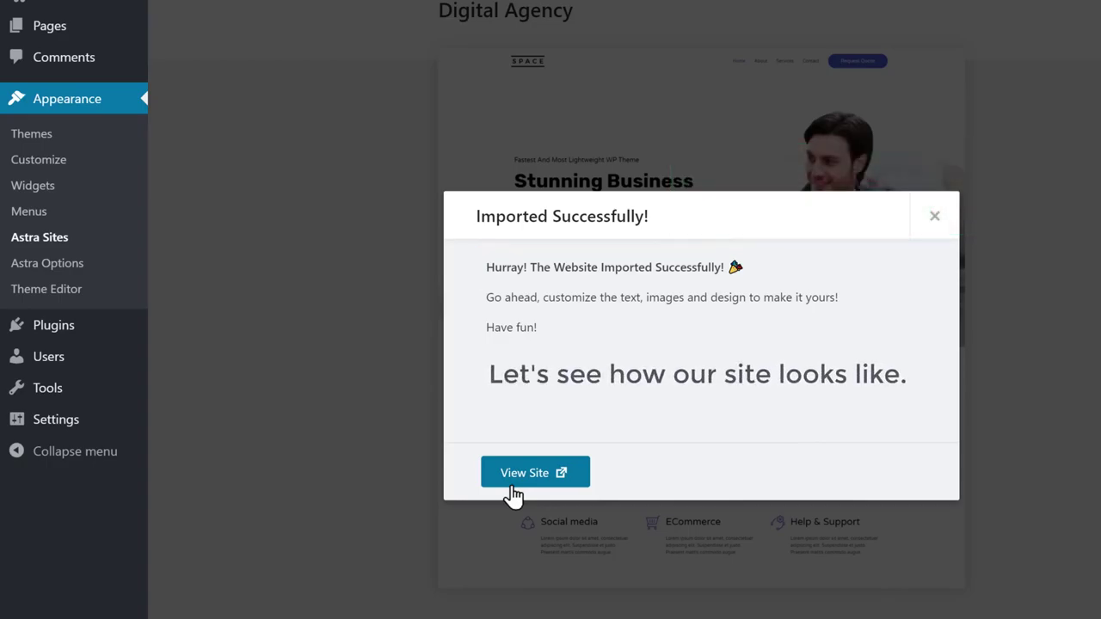
{"action": "left_click", "coordinate": [525, 473]}
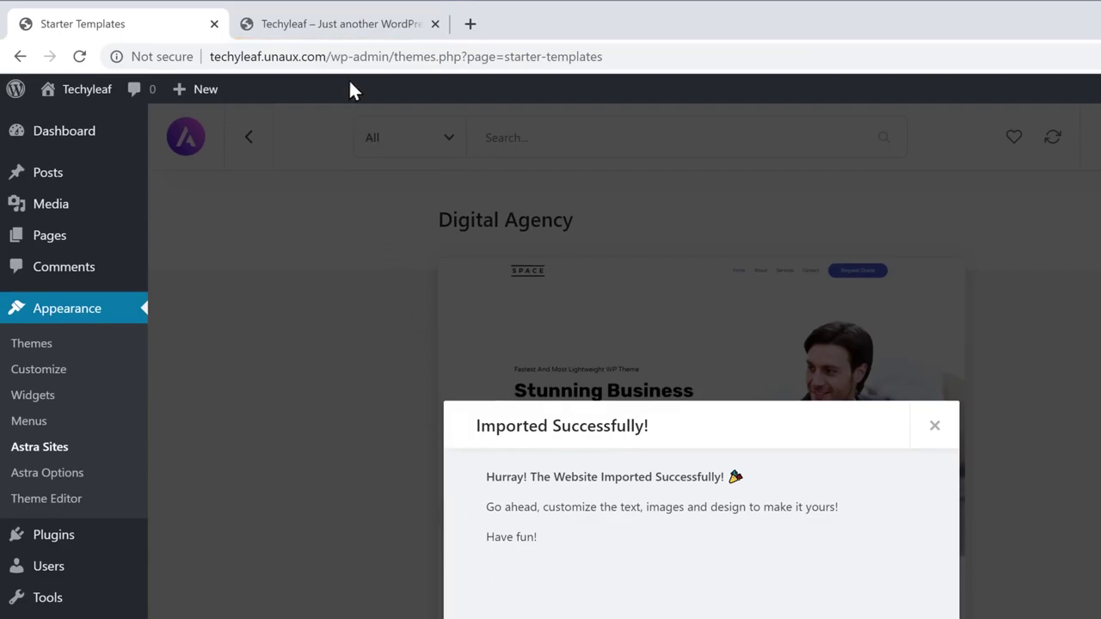
Switch to the Techyleaf tab and scroll through the 'Stunning Business Website' home page.
{"action": "left_click", "coordinate": [336, 34]}
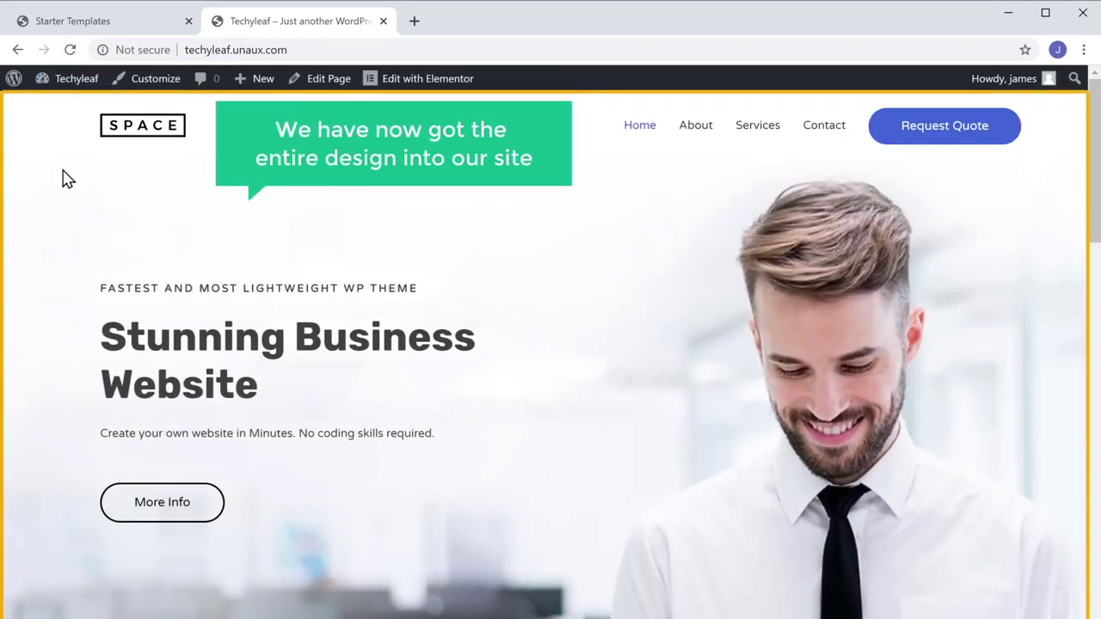
{"action": "scroll", "coordinate": [64, 177], "scroll_direction": "down", "scroll_amount": 15}
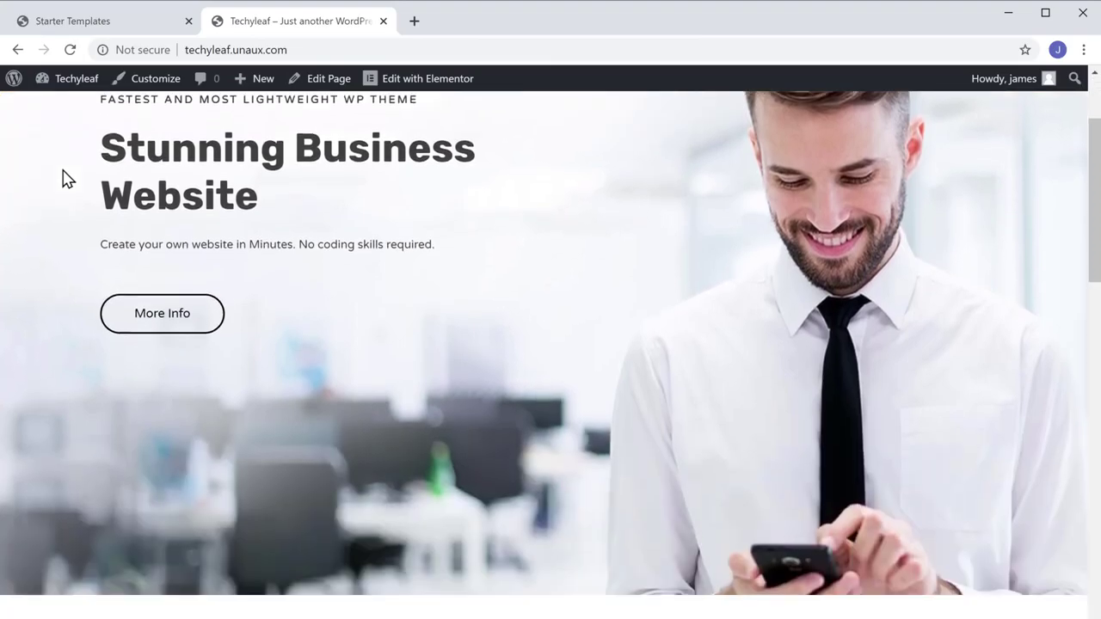
{"action": "scroll", "coordinate": [65, 163], "scroll_direction": "down", "scroll_amount": 10}
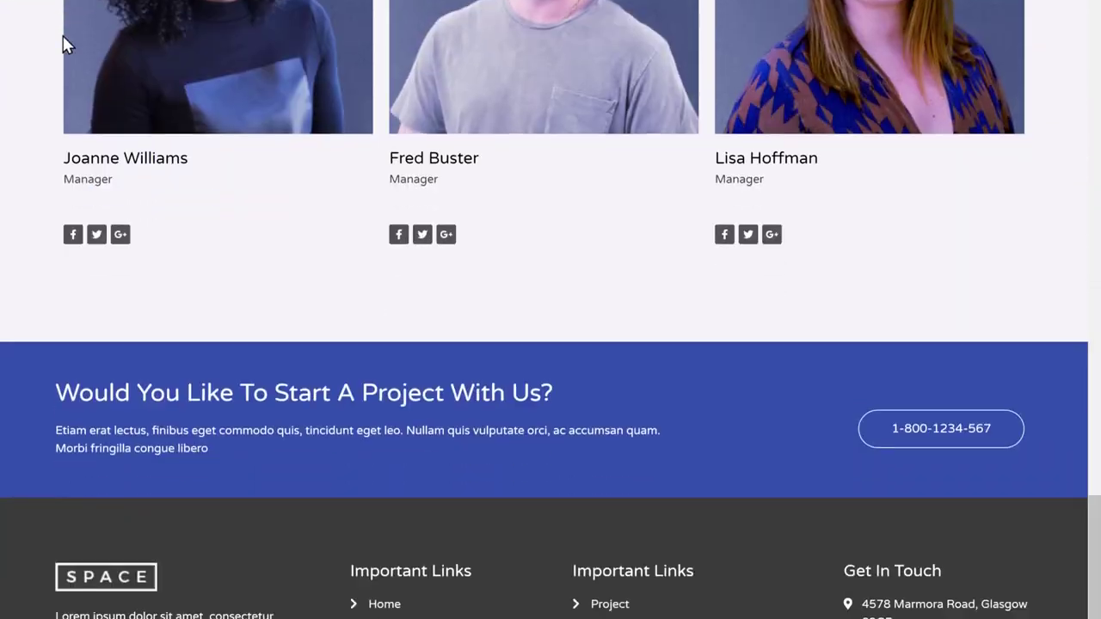
{"action": "scroll", "coordinate": [65, 43], "scroll_direction": "up", "scroll_amount": 3}
{"action": "scroll", "coordinate": [63, 35], "scroll_direction": "up", "scroll_amount": 20}
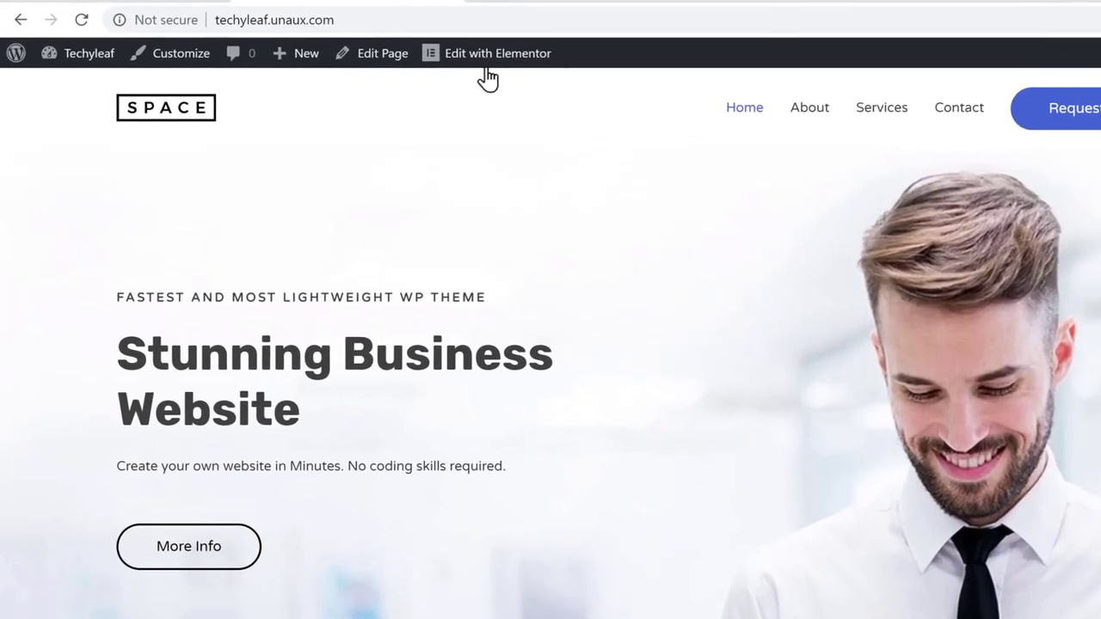
Open the home page in Elementor and retitle the hero heading 'Hi, Welcome to my <br>Website'.
{"action": "left_click", "coordinate": [485, 67]}
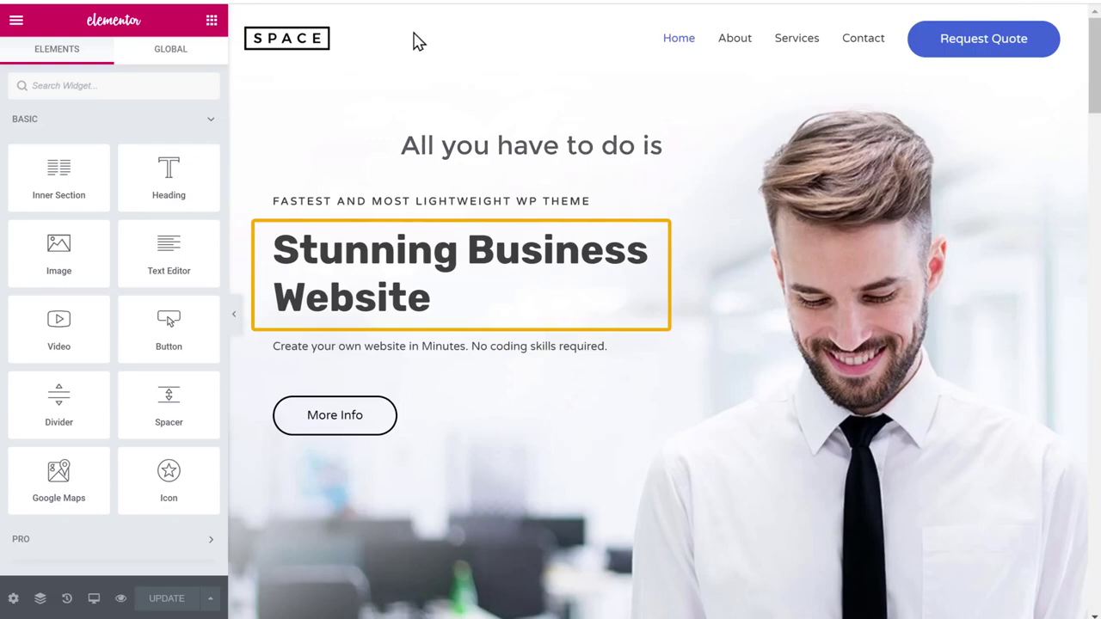
{"action": "left_click", "coordinate": [277, 246]}
{"action": "left_click_drag", "start_coordinate": [277, 246], "coordinate": [436, 297]}
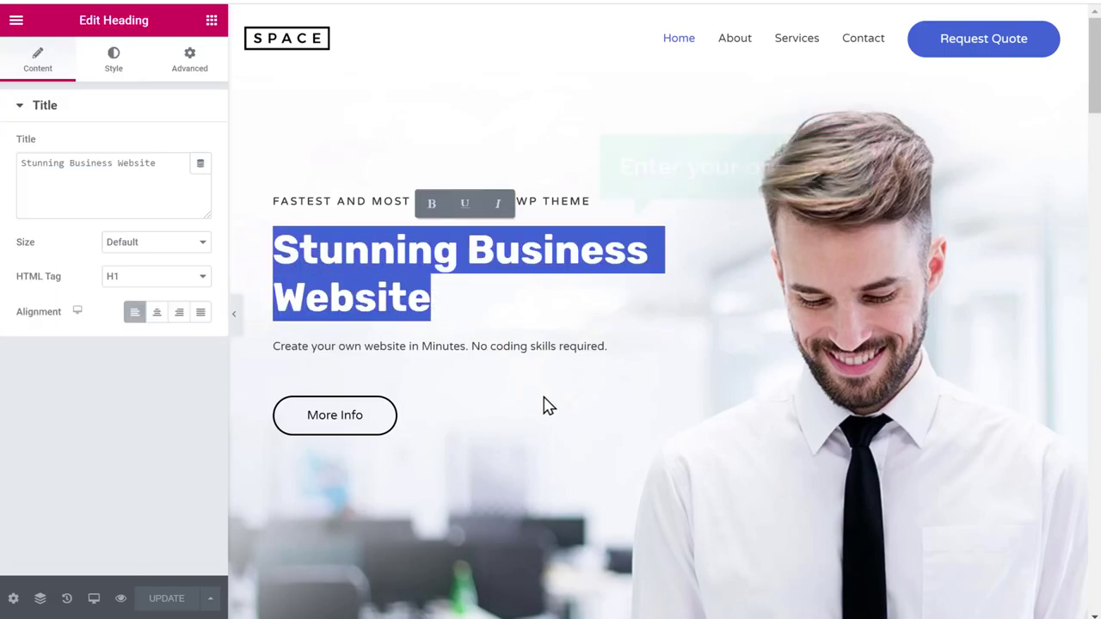
{"action": "type", "text": "H"}
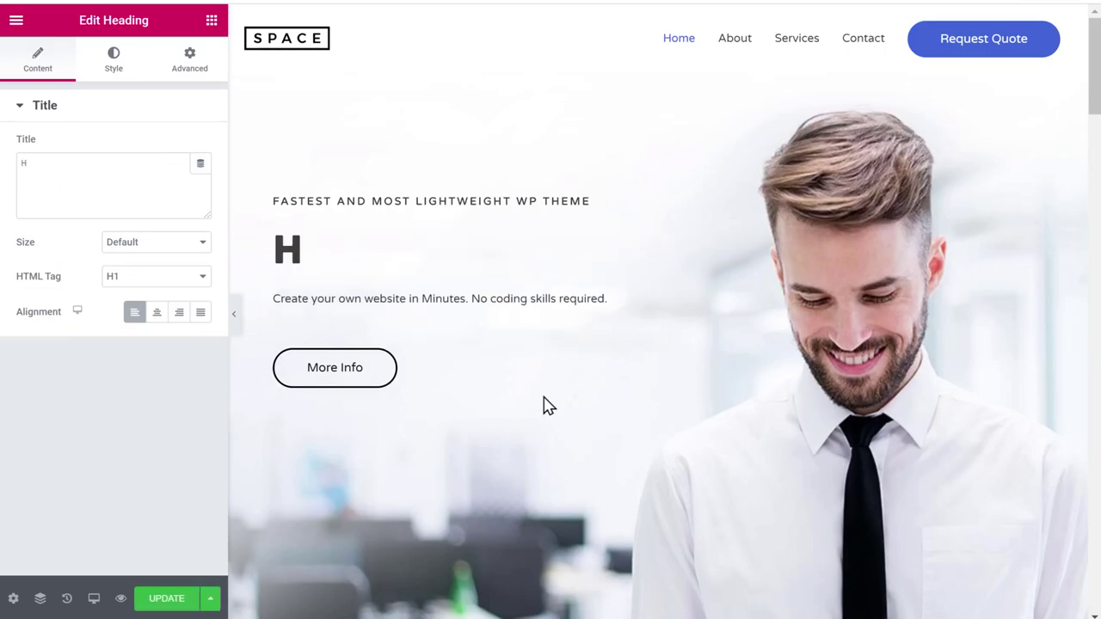
{"action": "type", "text": "i, Welcome to my <br>Website"}
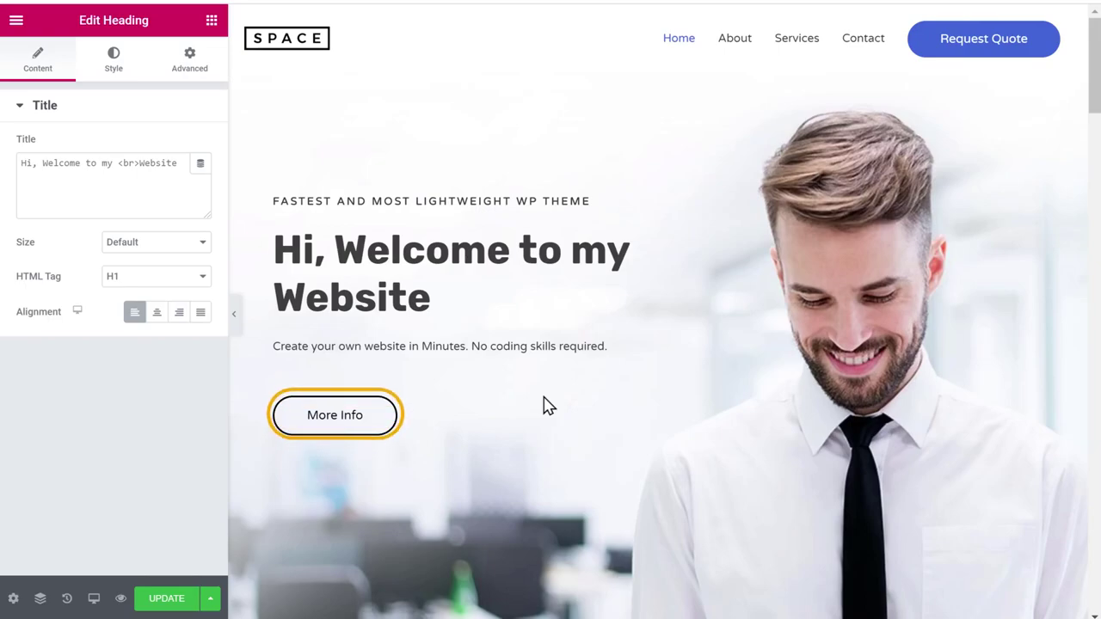
{"action": "triple_click", "coordinate": [333, 422]}
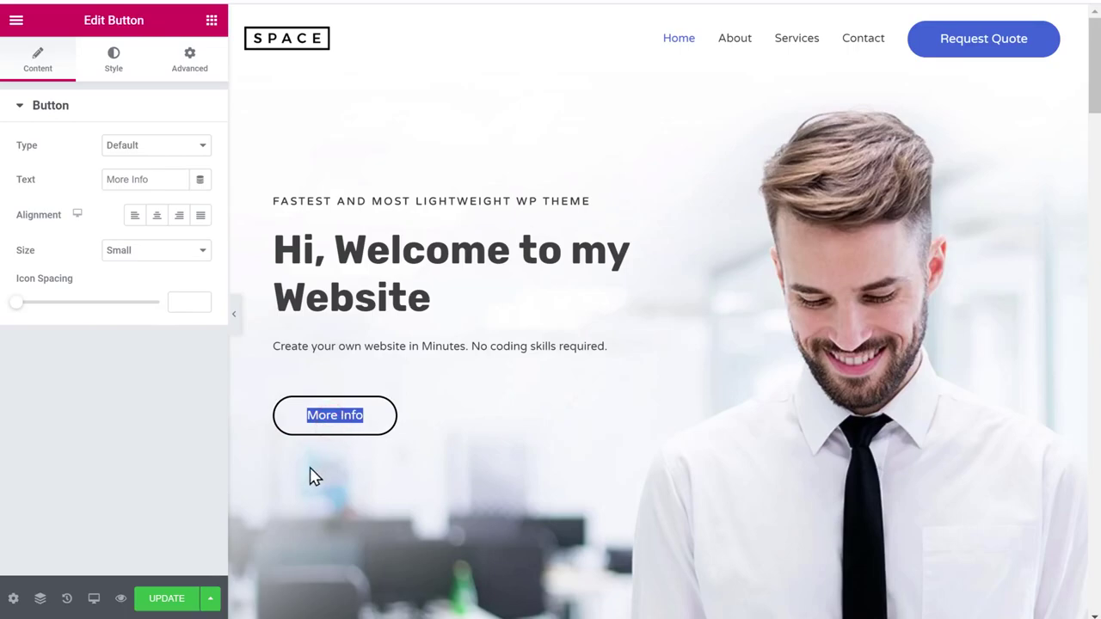
Replace the hero button's More Info label with 'WATCH VIDEO'.
{"action": "type", "text": "WATCH VIDEO"}
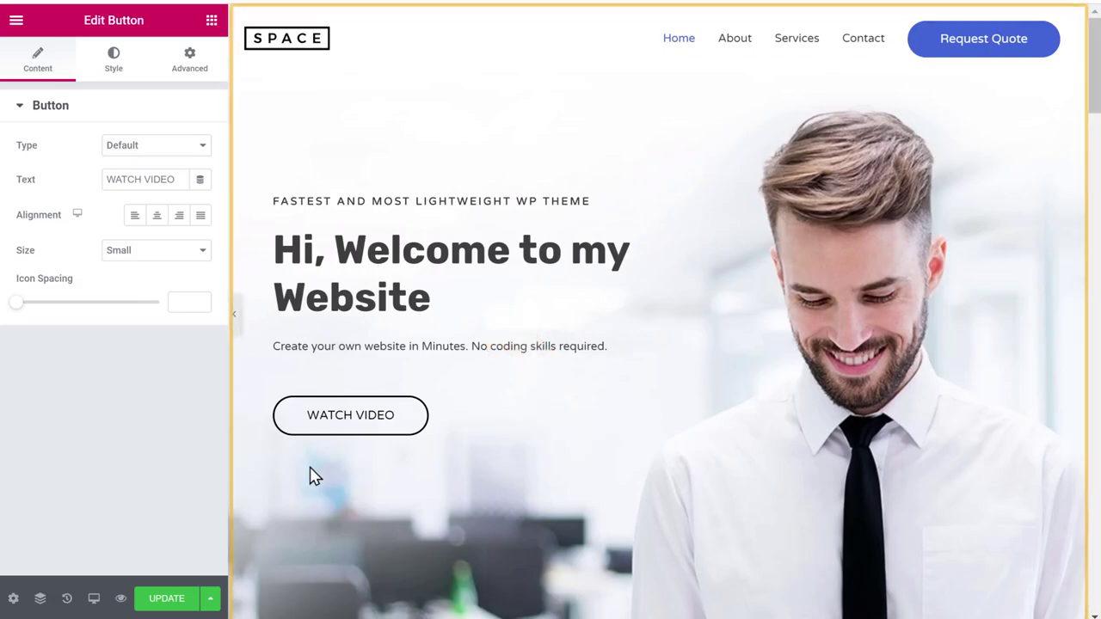
{"action": "scroll", "coordinate": [314, 476], "scroll_direction": "down", "scroll_amount": 5}
{"action": "scroll", "coordinate": [314, 476], "scroll_direction": "down", "scroll_amount": 17}
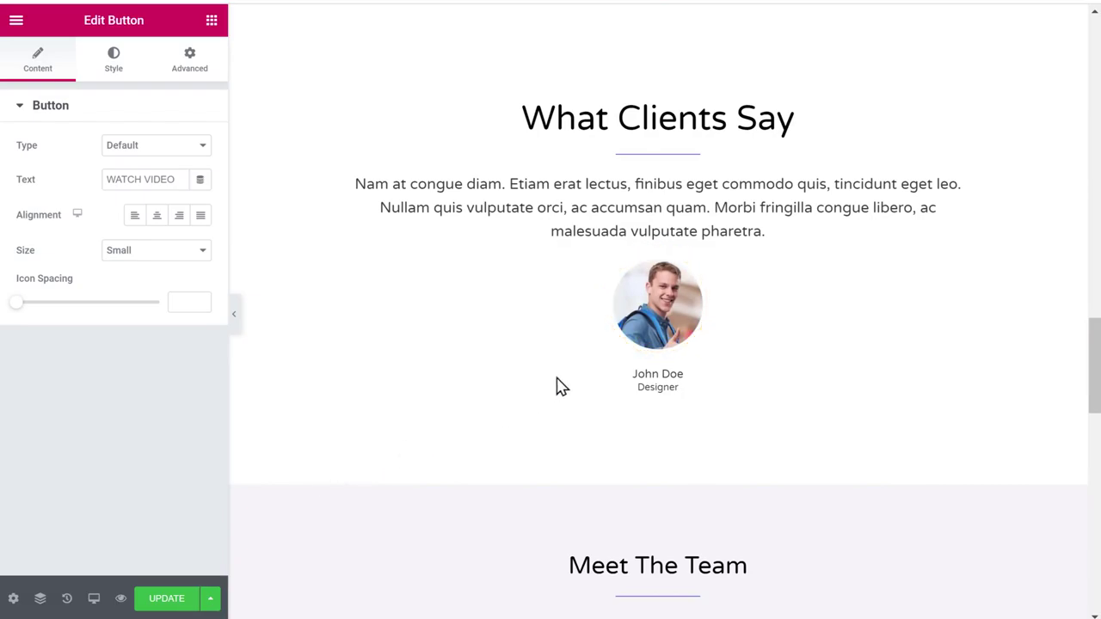
Swap the 'What Clients Say' testimonial photo for a portrait uploaded from the Pictures folder.
{"action": "left_click", "coordinate": [663, 308]}
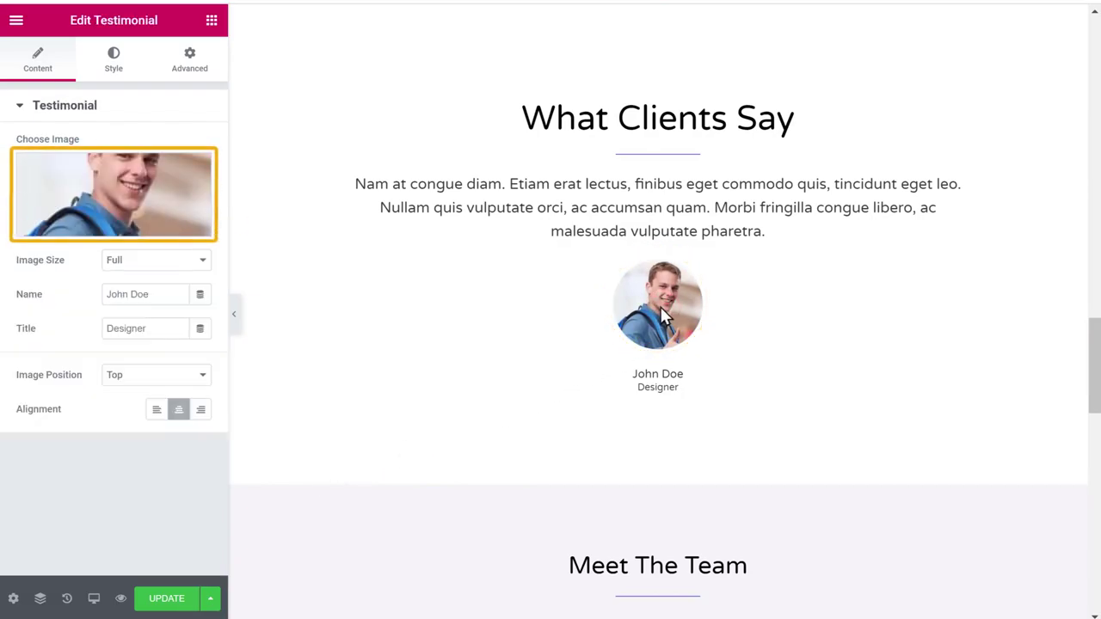
{"action": "left_click", "coordinate": [125, 198]}
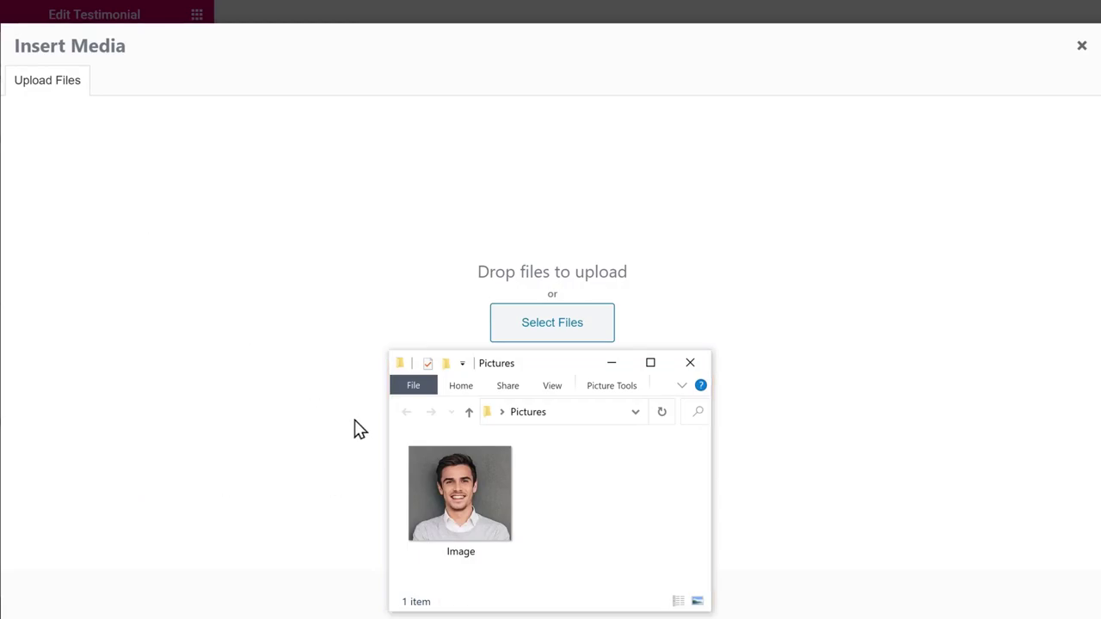
{"action": "left_click_drag", "start_coordinate": [472, 523], "coordinate": [545, 269]}
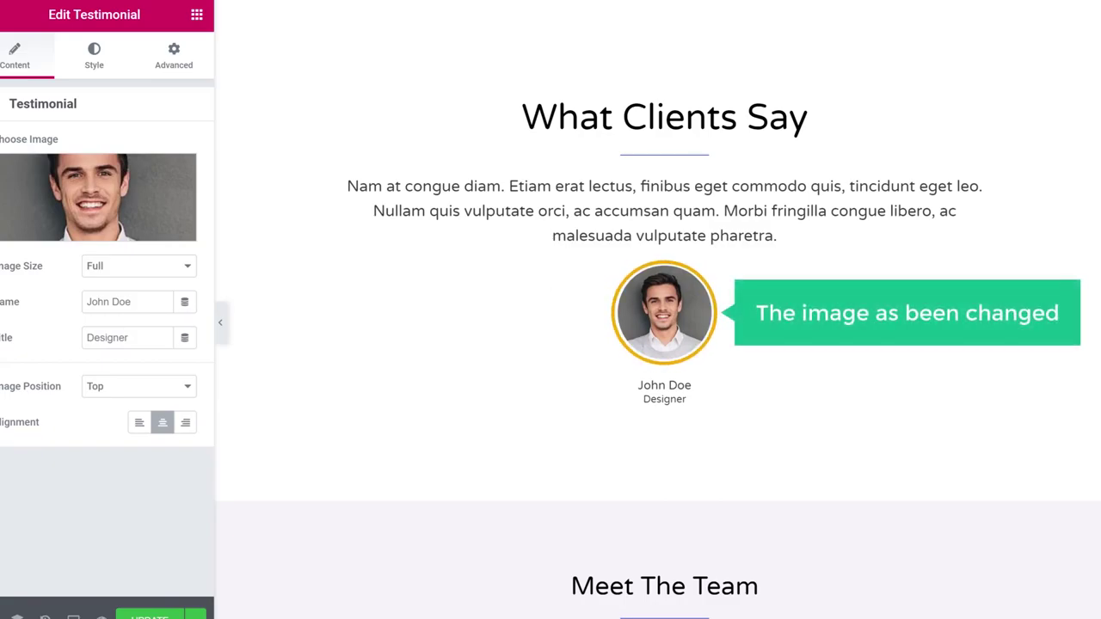
{"action": "scroll", "coordinate": [658, 310], "scroll_direction": "up", "scroll_amount": 15}
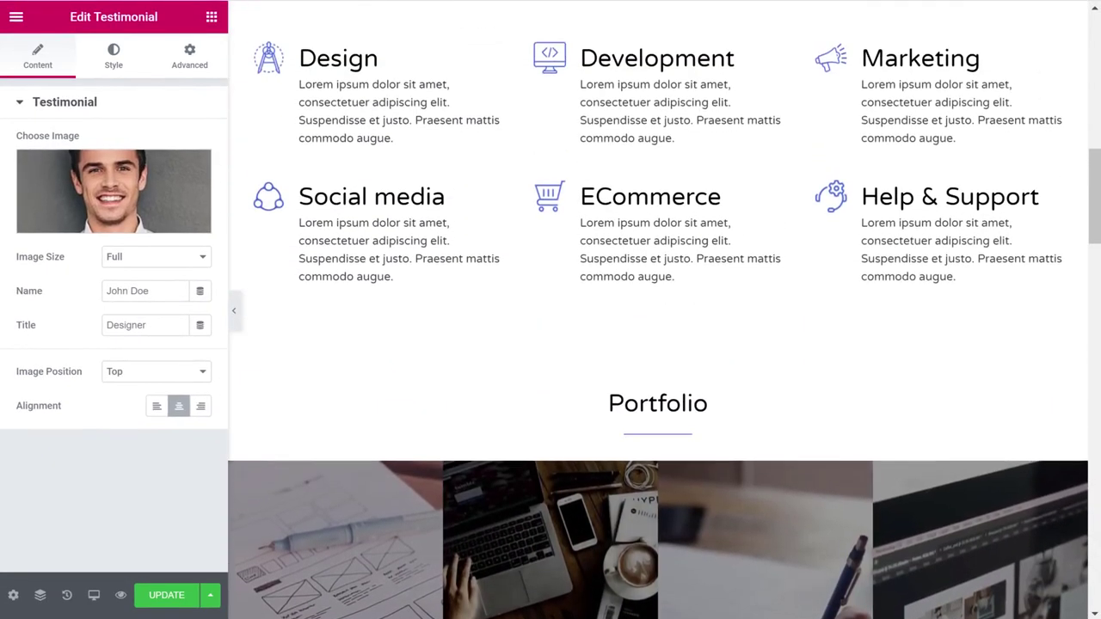
{"action": "scroll", "coordinate": [658, 310], "scroll_direction": "up", "scroll_amount": 10}
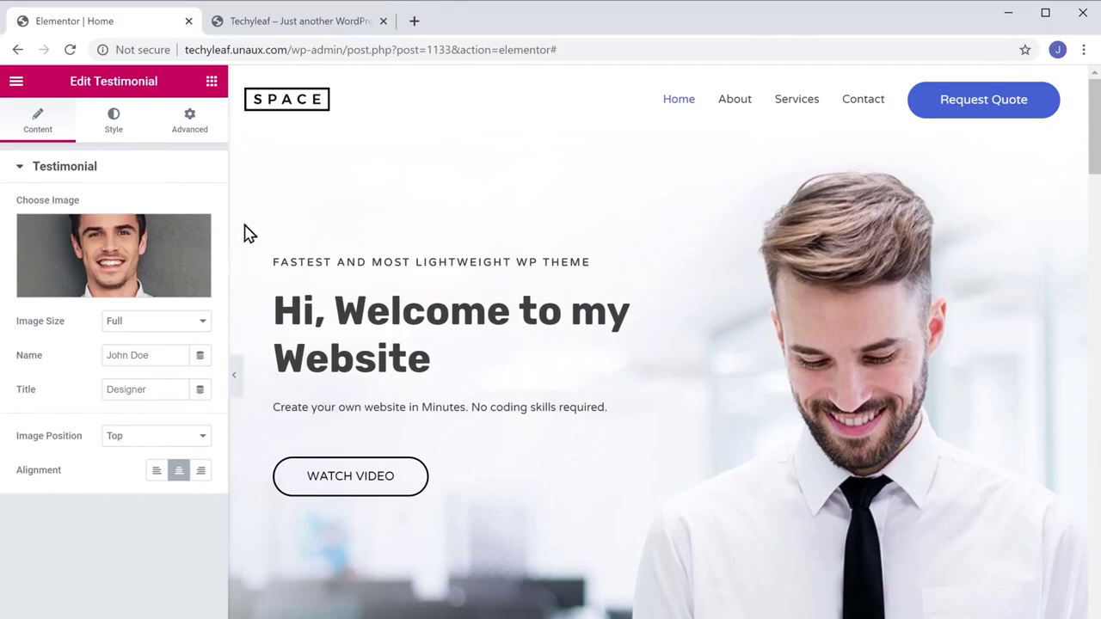
Reload the live Techyleaf tab to see the new hero and WATCH VIDEO button, then open Customize.
{"action": "left_click", "coordinate": [289, 28]}
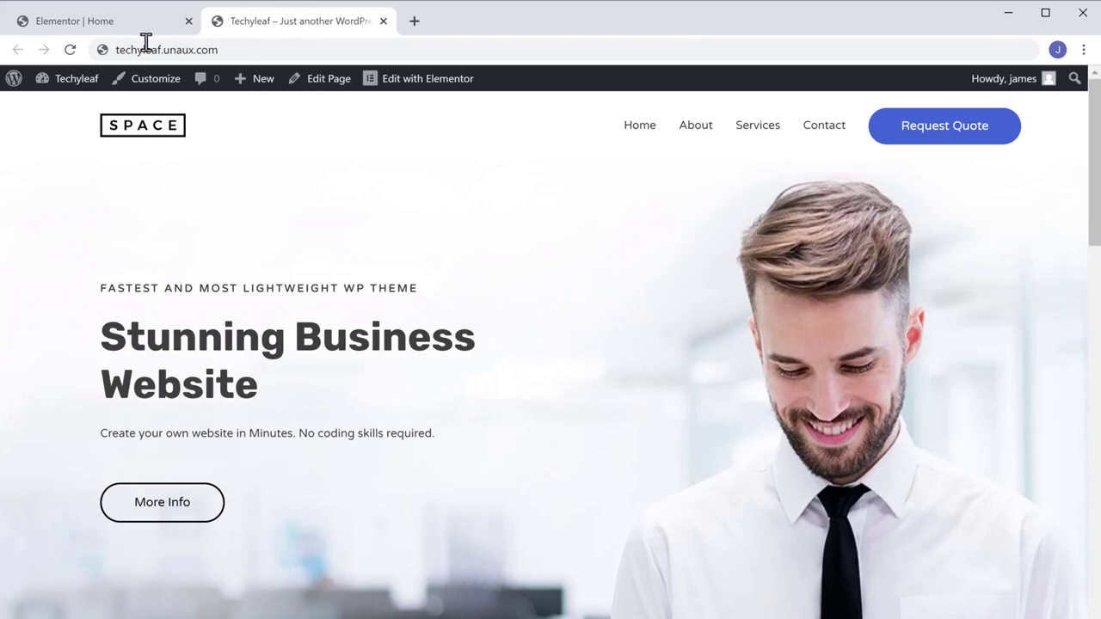
{"action": "left_click", "coordinate": [71, 51]}
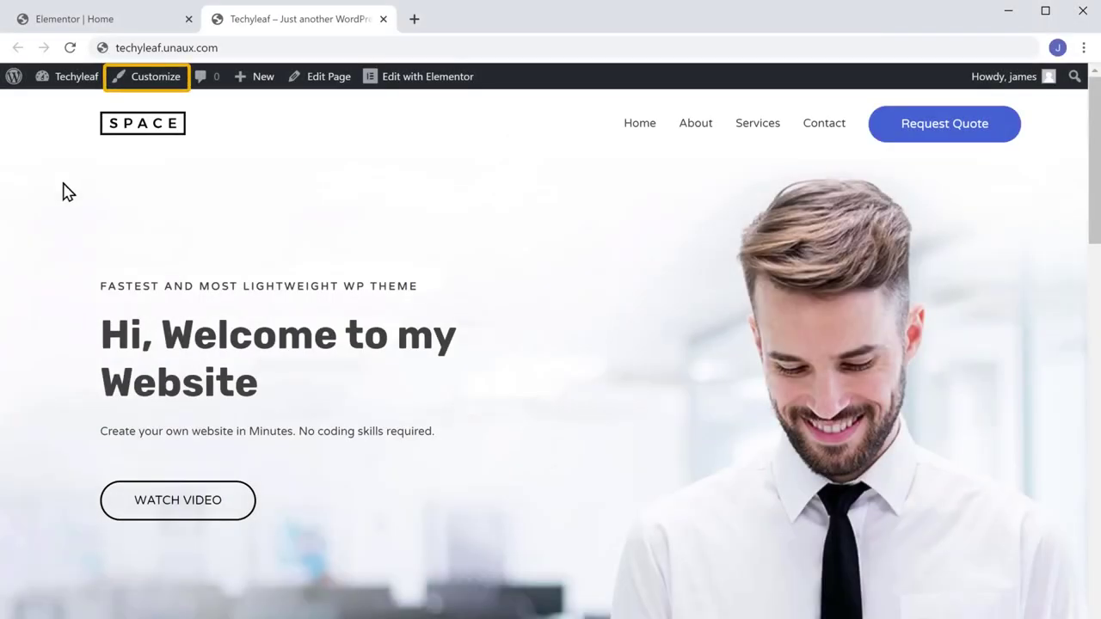
{"action": "left_click", "coordinate": [143, 86]}
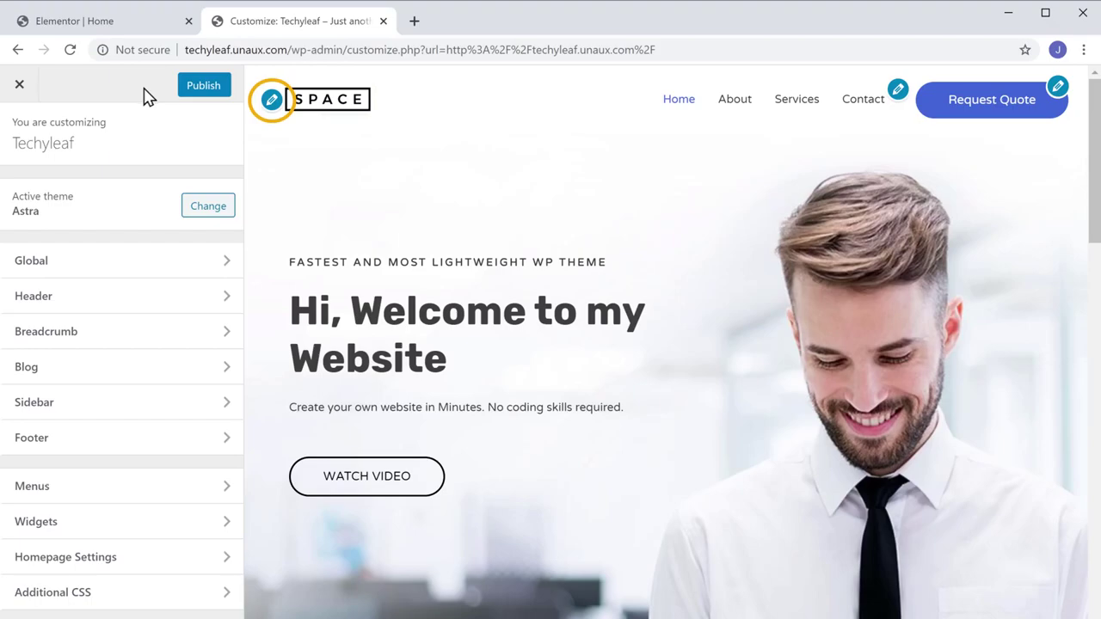
Review the Site Identity settings, publish the customizer changes, and exit to the live site.
{"action": "left_click", "coordinate": [271, 101]}
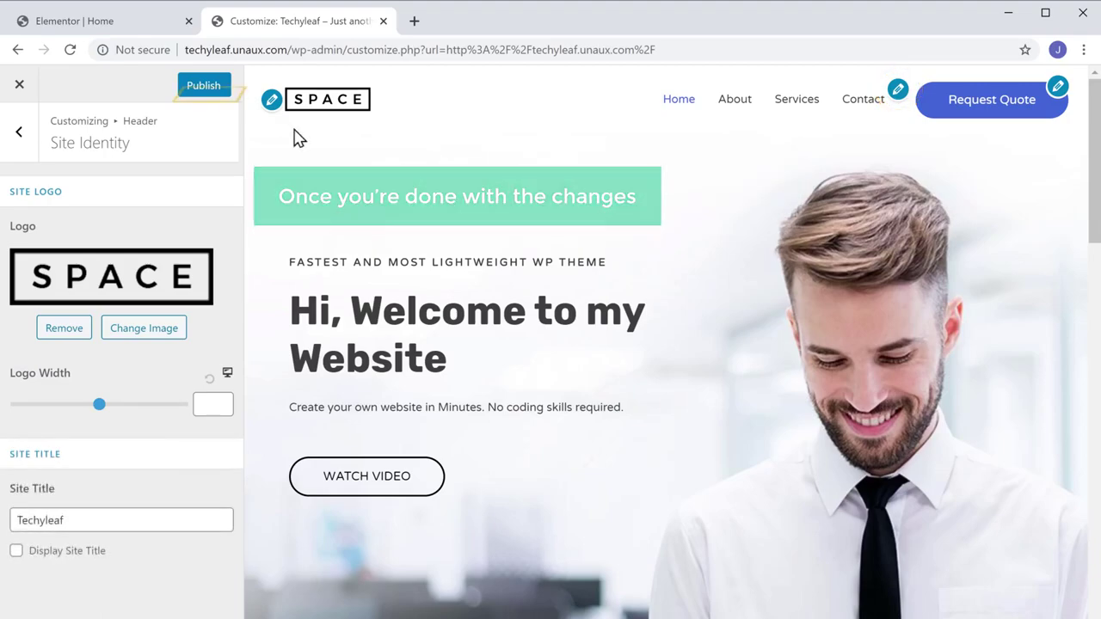
{"action": "left_click", "coordinate": [204, 89]}
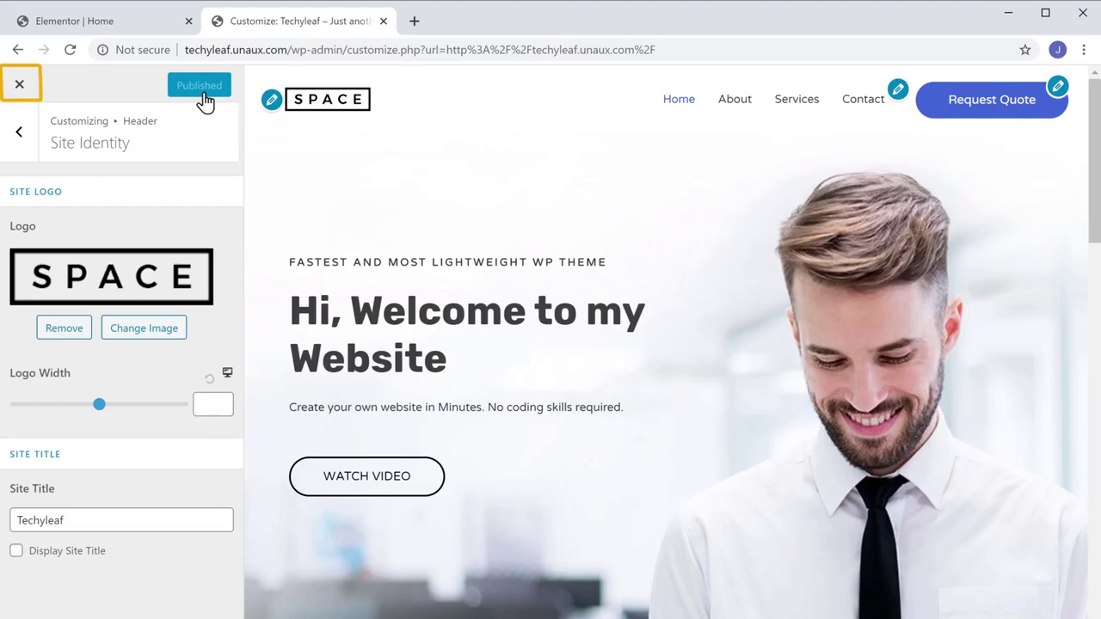
{"action": "left_click", "coordinate": [20, 88]}
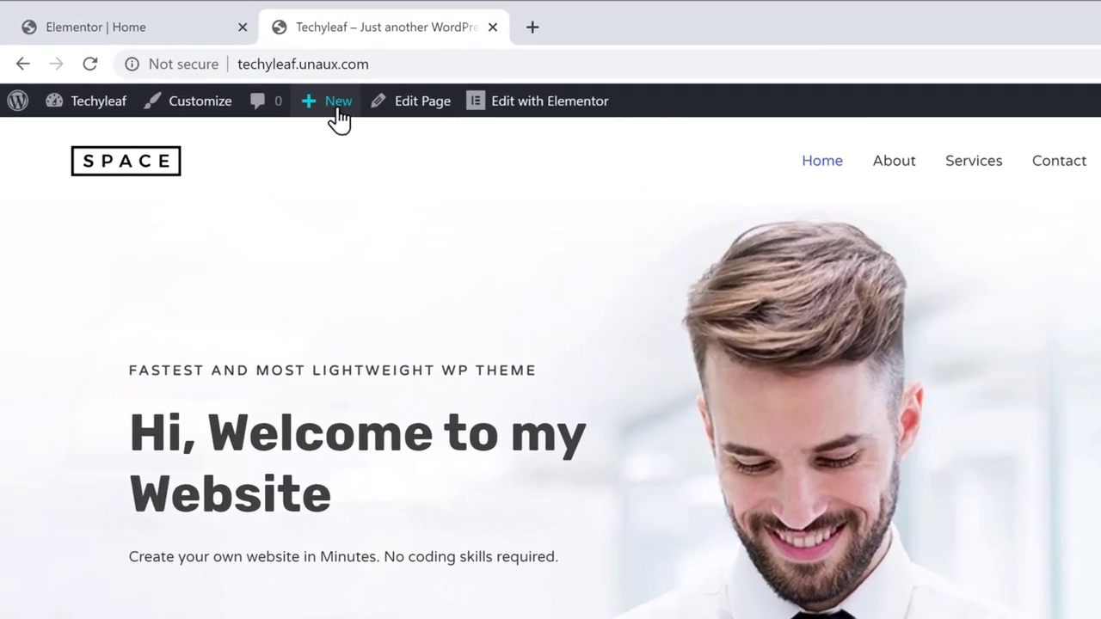
Create a new page titled 'Our Services', open it in Elementor, and drop in a Heading widget.
{"action": "mouse_move", "coordinate": [265, 85]}
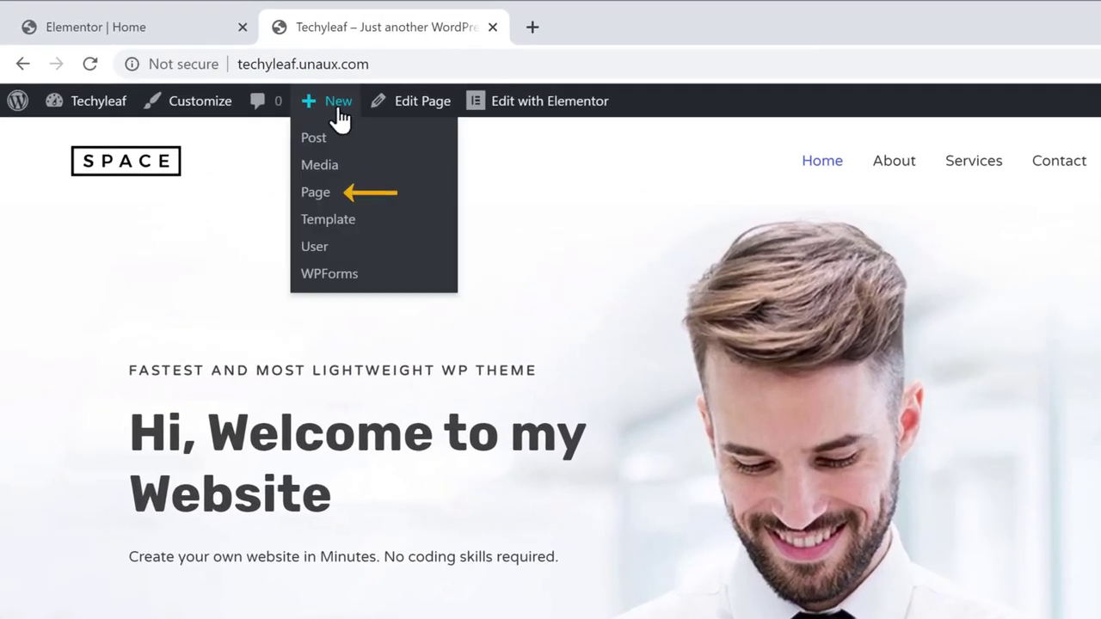
{"action": "left_click", "coordinate": [315, 197]}
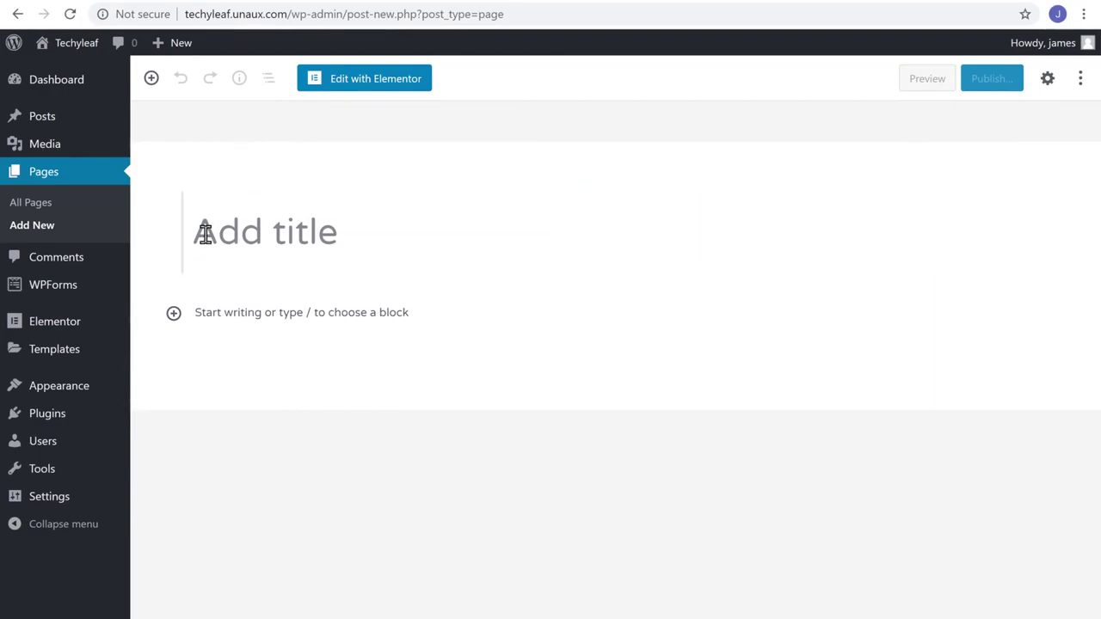
{"action": "type", "text": "Our Services"}
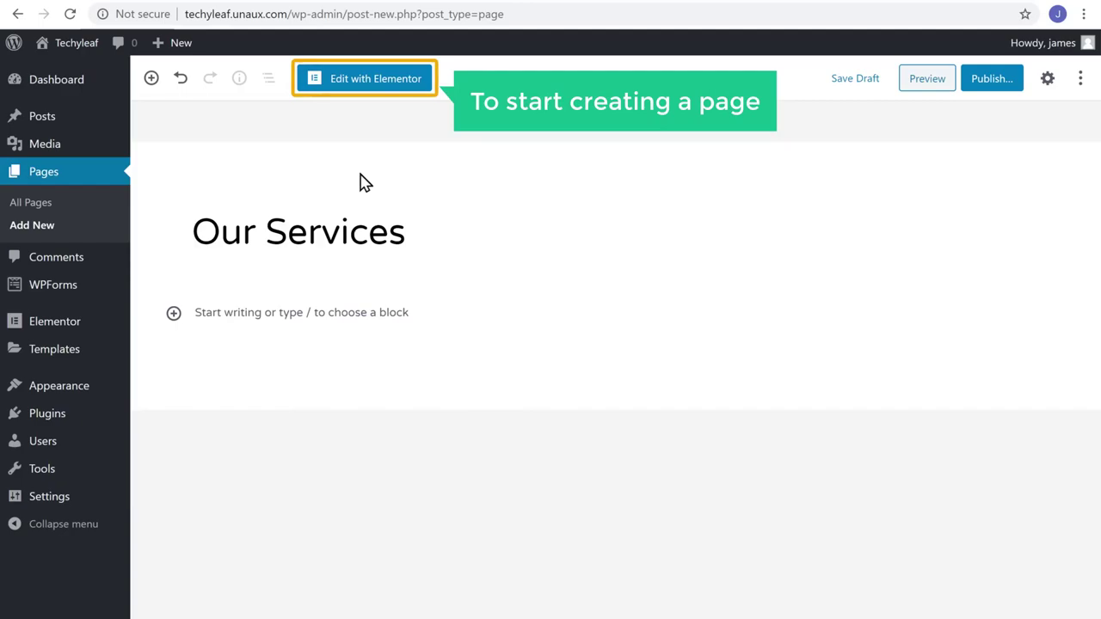
{"action": "left_click", "coordinate": [361, 86]}
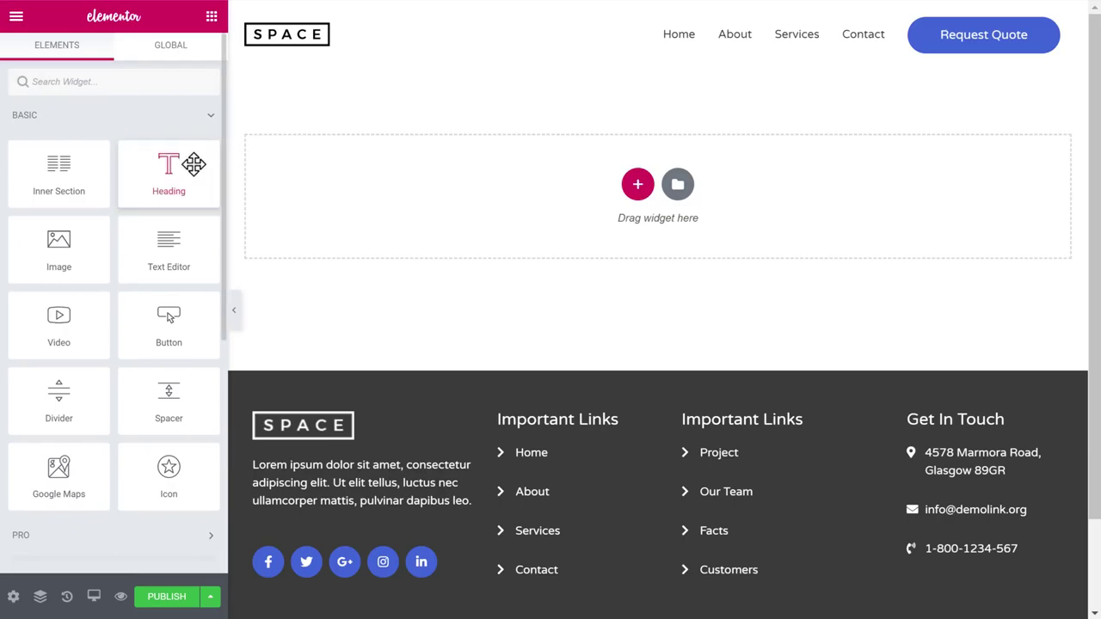
{"action": "left_click_drag", "start_coordinate": [192, 164], "coordinate": [499, 184]}
Set the heading text to 'Our Services', add an Image widget, and open the template Library.
{"action": "left_click_drag", "start_coordinate": [437, 101], "coordinate": [897, 103]}
{"action": "type", "text": "Our Services"}
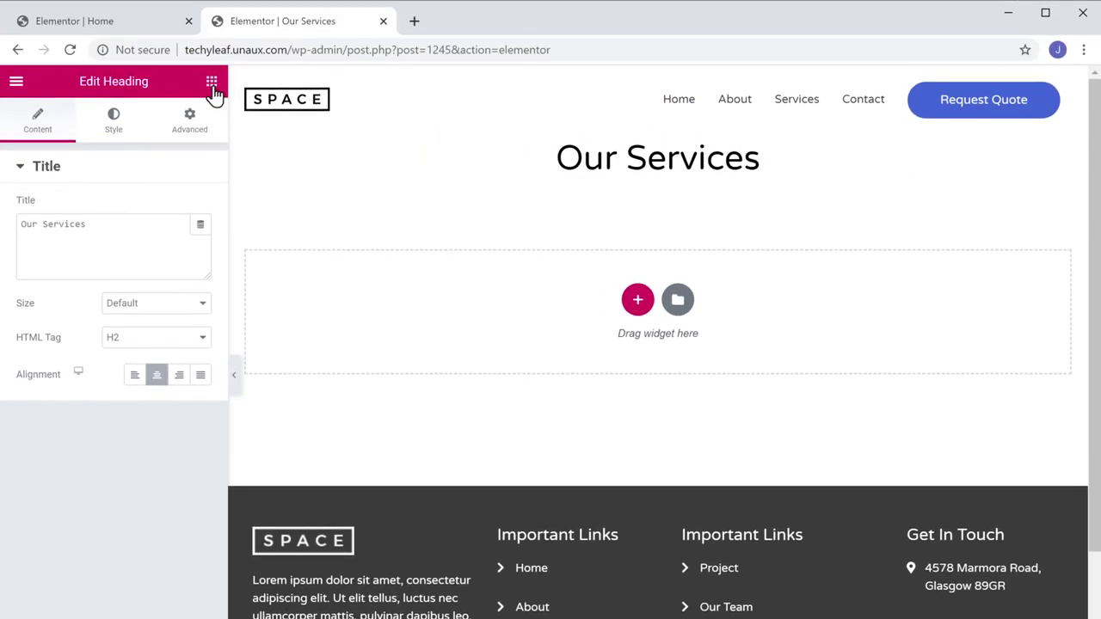
{"action": "left_click", "coordinate": [212, 22]}
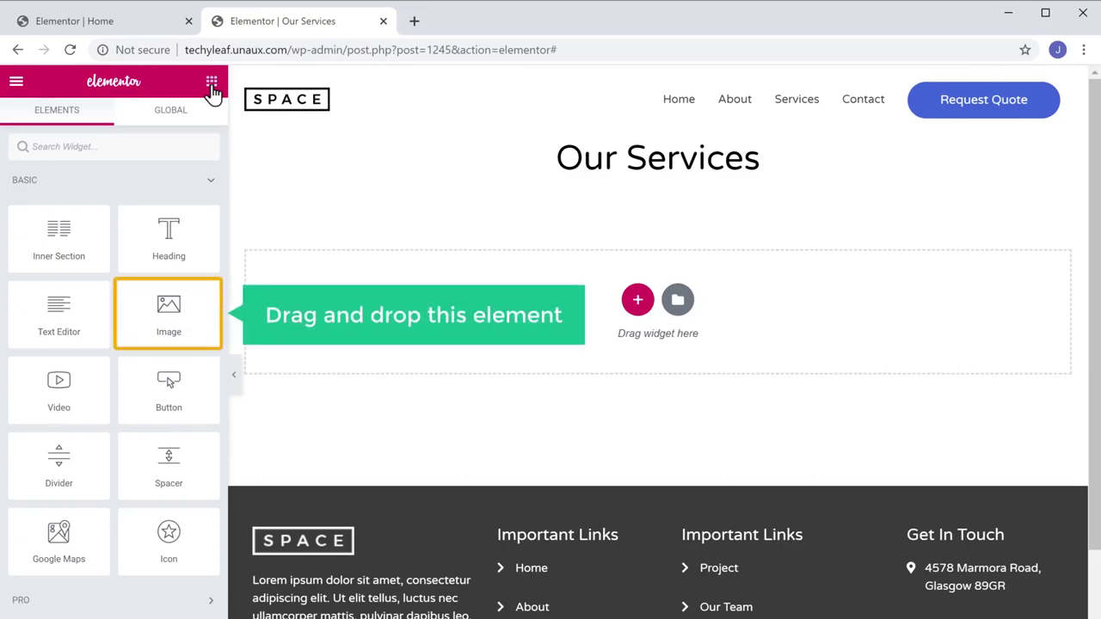
{"action": "left_click_drag", "start_coordinate": [164, 308], "coordinate": [567, 258]}
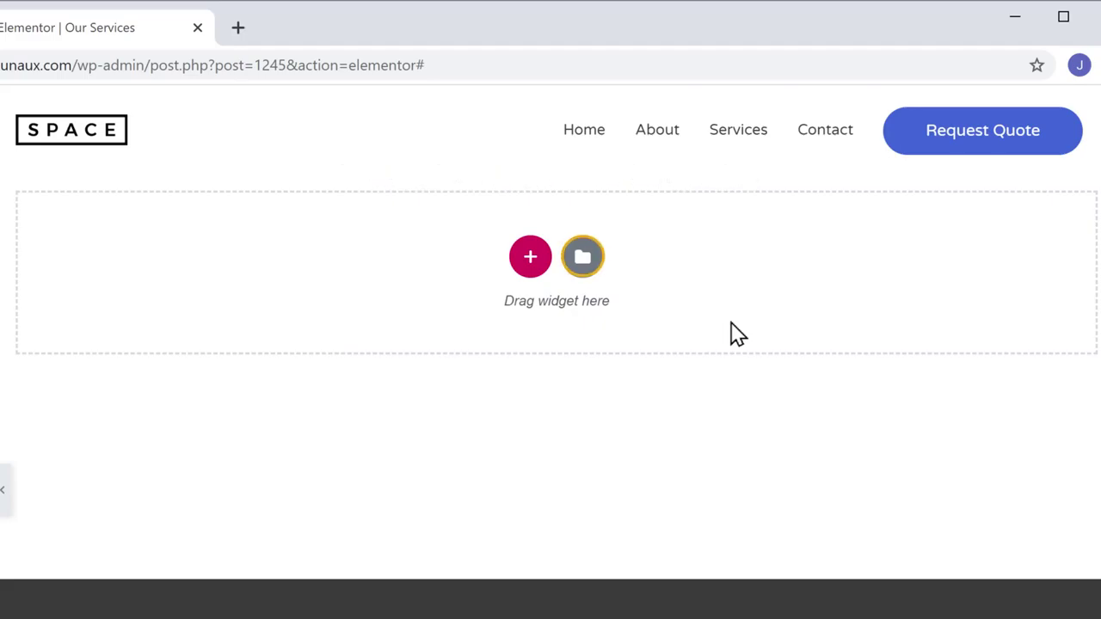
{"action": "left_click", "coordinate": [583, 258]}
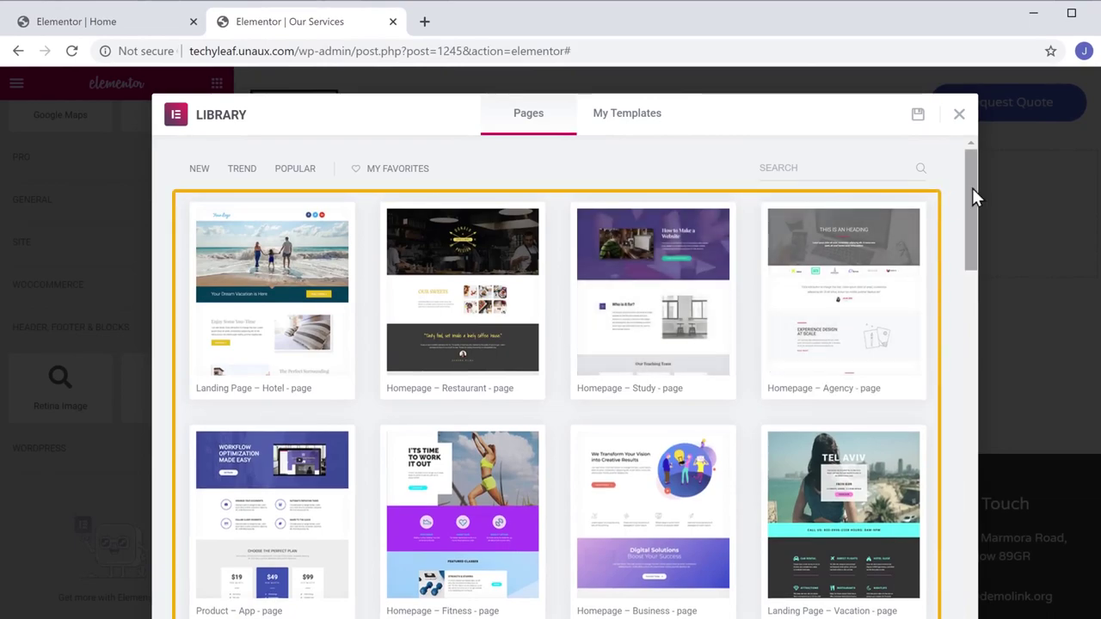
Preview the Homepage – Agency page template headed 'Design Your WordPress' from the Pages library.
{"action": "scroll", "coordinate": [972, 196], "scroll_direction": "down", "scroll_amount": 5}
{"action": "scroll", "coordinate": [557, 379], "scroll_direction": "down", "scroll_amount": 20}
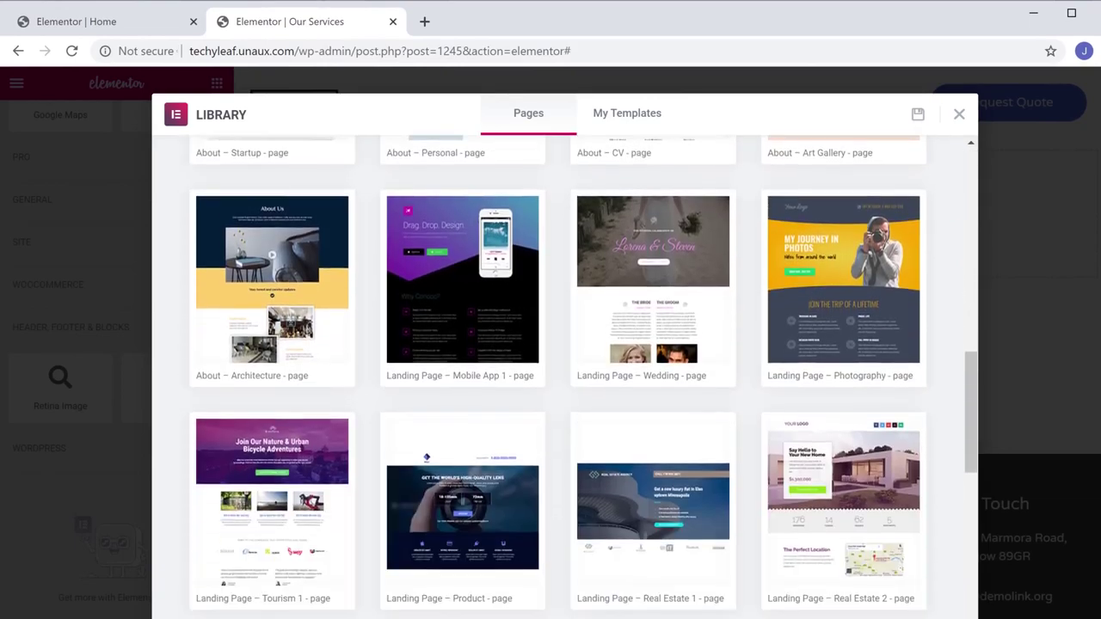
{"action": "scroll", "coordinate": [976, 230], "scroll_direction": "up", "scroll_amount": 20}
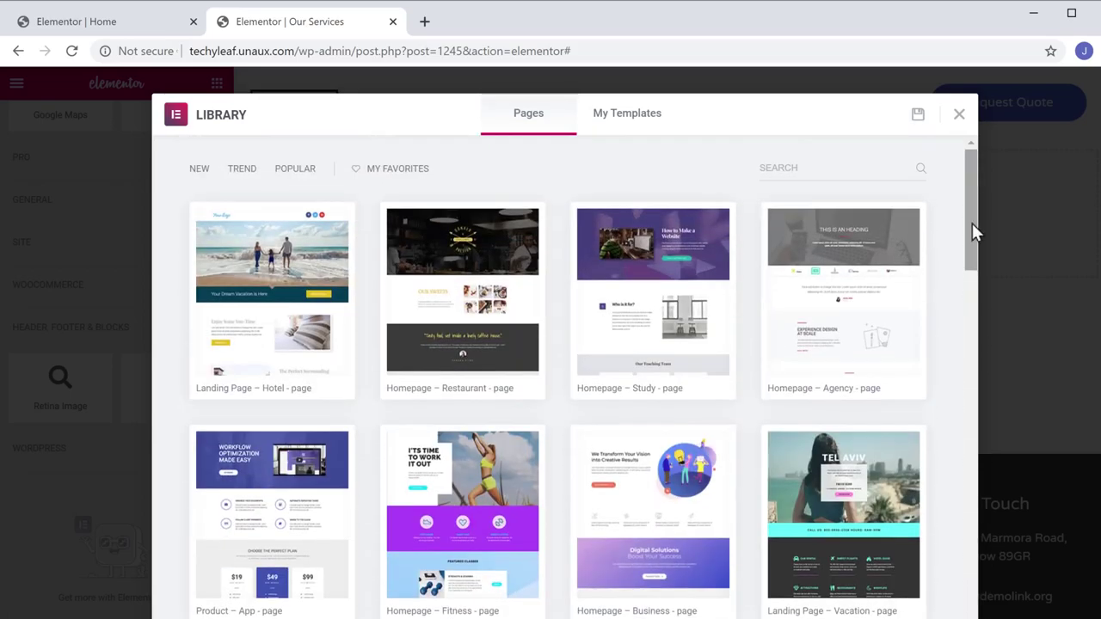
{"action": "left_click", "coordinate": [848, 318]}
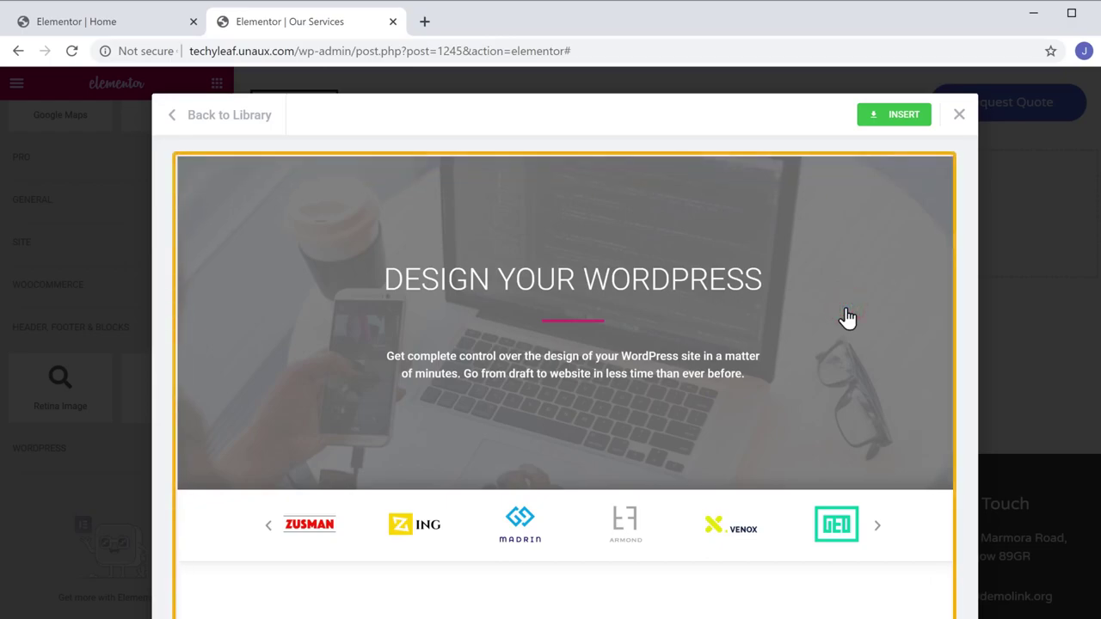
{"action": "scroll", "coordinate": [847, 318], "scroll_direction": "down", "scroll_amount": 15}
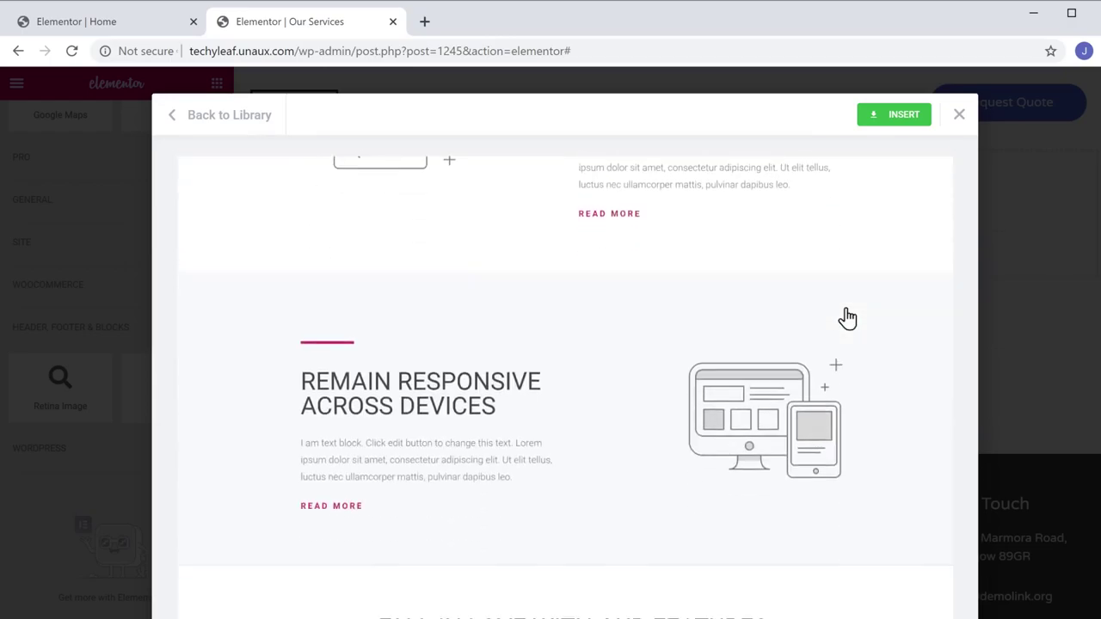
{"action": "scroll", "coordinate": [847, 317], "scroll_direction": "down", "scroll_amount": 1}
{"action": "scroll", "coordinate": [848, 317], "scroll_direction": "up", "scroll_amount": 20}
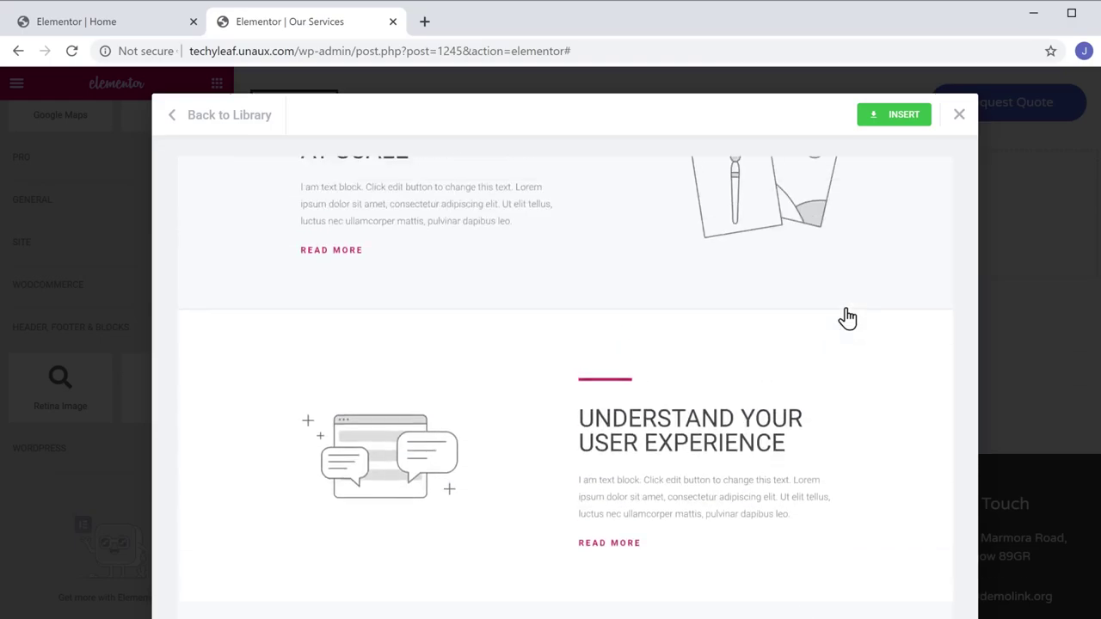
{"action": "scroll", "coordinate": [847, 317], "scroll_direction": "up", "scroll_amount": 2}
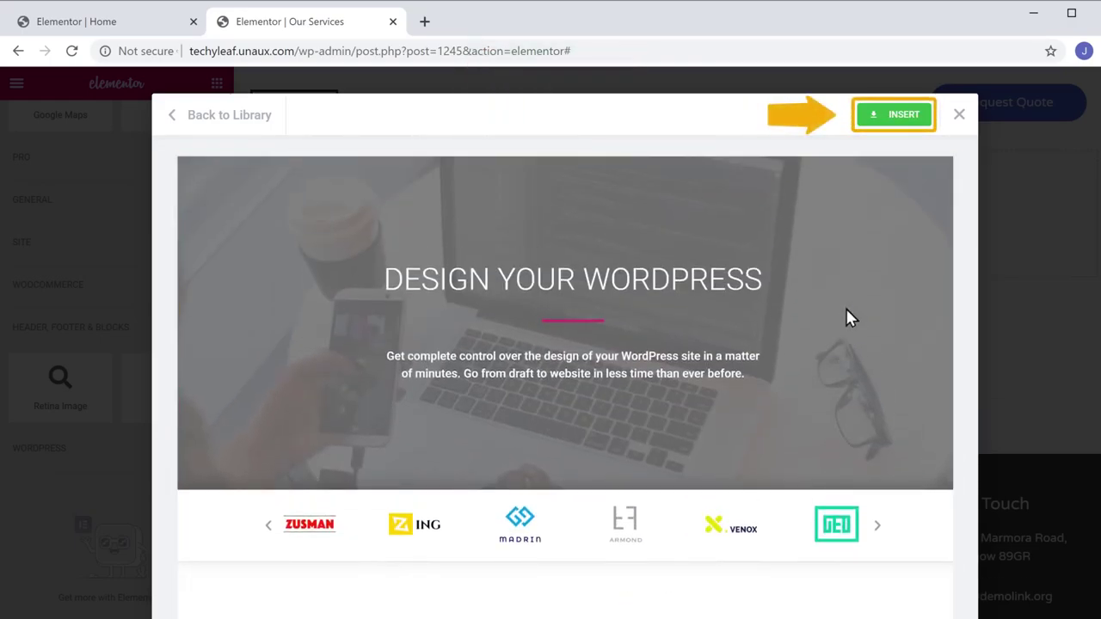
Insert the Homepage – Agency template into the Our Services page and review the result.
{"action": "left_click", "coordinate": [898, 120]}
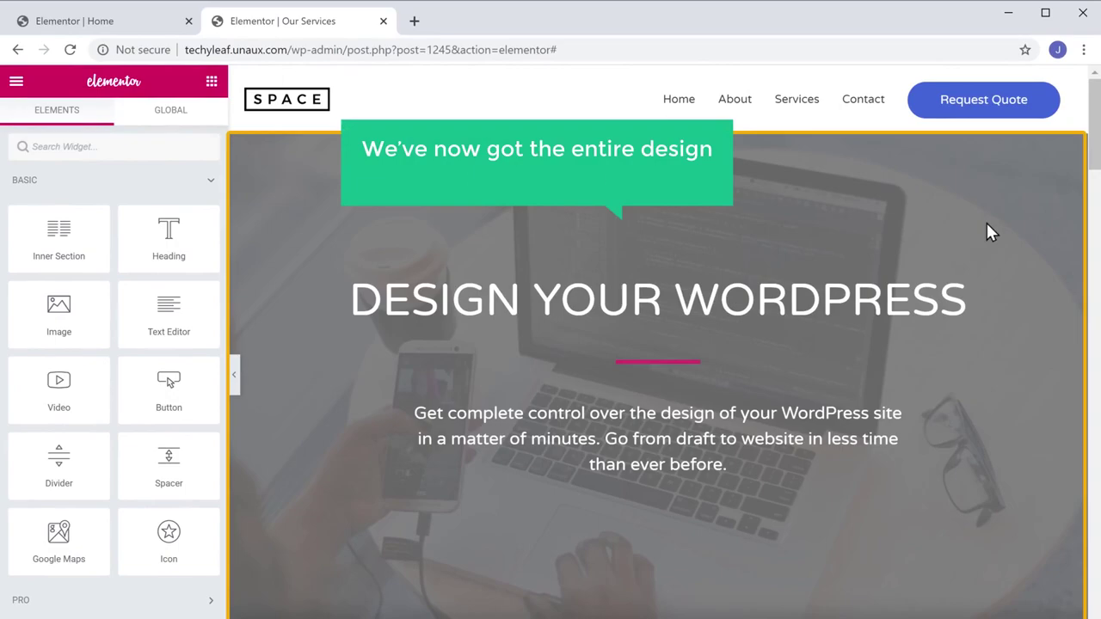
{"action": "scroll", "coordinate": [987, 225], "scroll_direction": "down", "scroll_amount": 15}
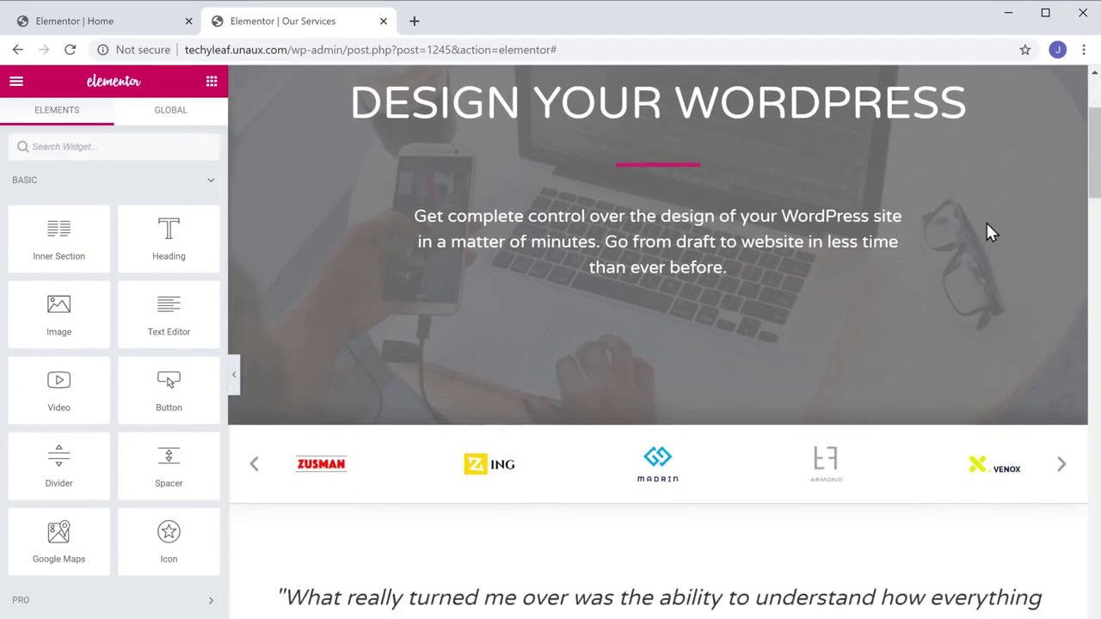
{"action": "scroll", "coordinate": [987, 231], "scroll_direction": "down", "scroll_amount": 15}
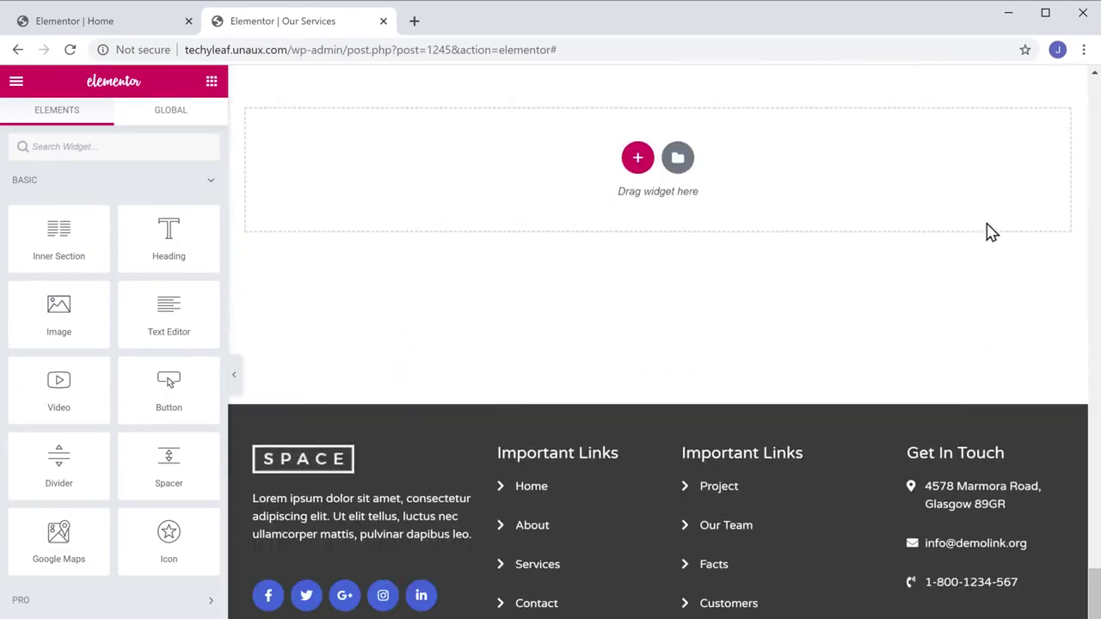
{"action": "scroll", "coordinate": [989, 230], "scroll_direction": "up", "scroll_amount": 10}
{"action": "scroll", "coordinate": [988, 230], "scroll_direction": "up", "scroll_amount": 20}
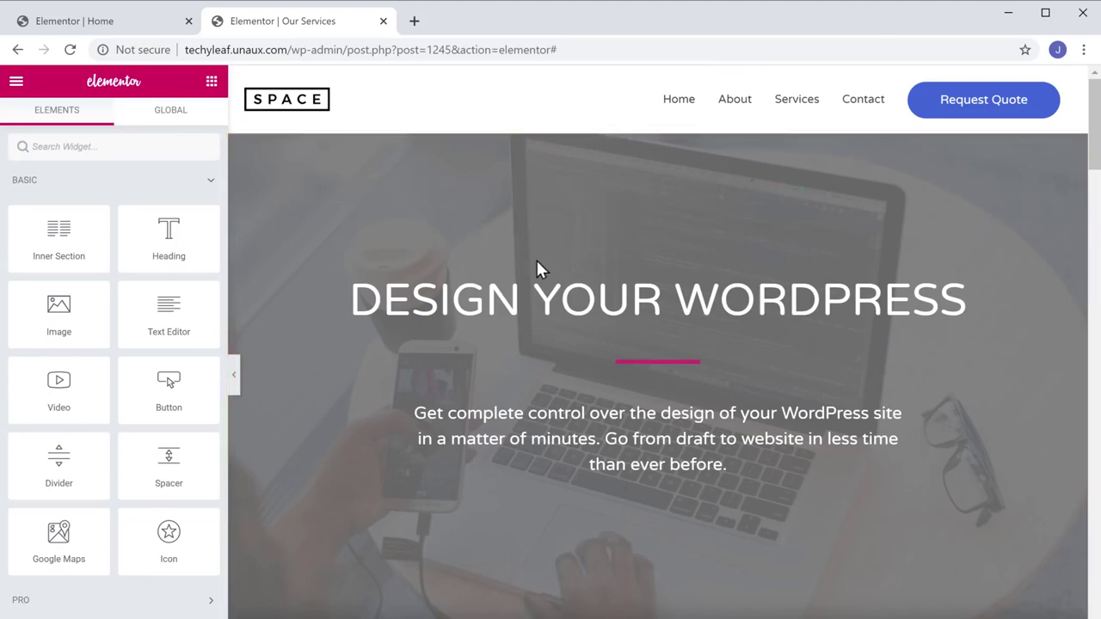
Retitle the hero heading 'OUR SERVICES', publish the page and view it live.
{"action": "left_click", "coordinate": [353, 297]}
{"action": "left_click_drag", "start_coordinate": [352, 297], "coordinate": [989, 330]}
{"action": "type", "text": "OUR SERVICE"}
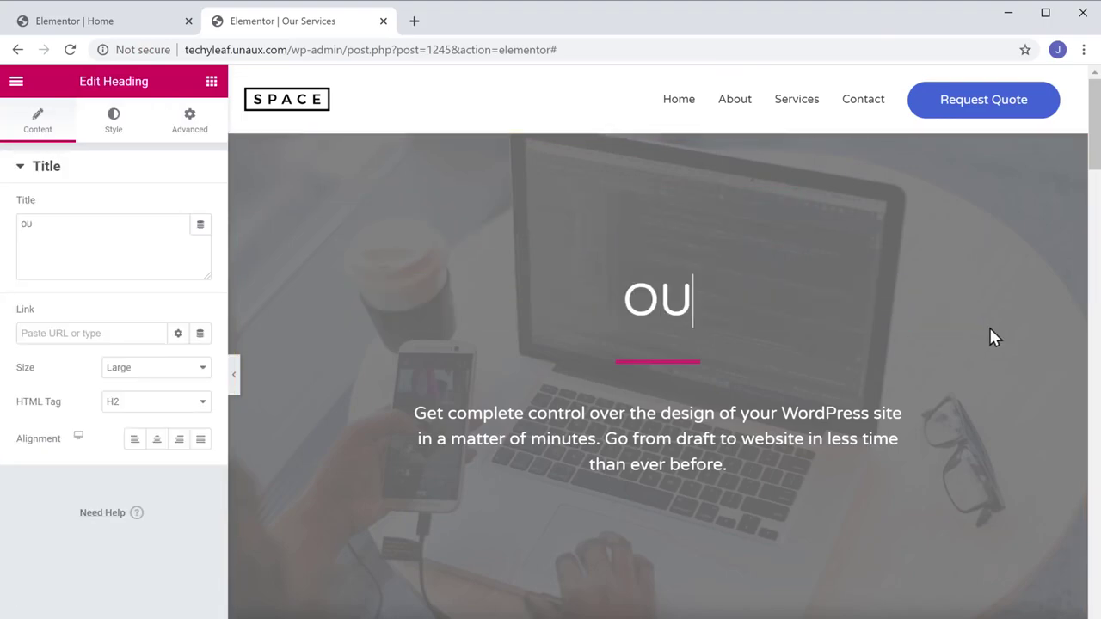
{"action": "type", "text": "S"}
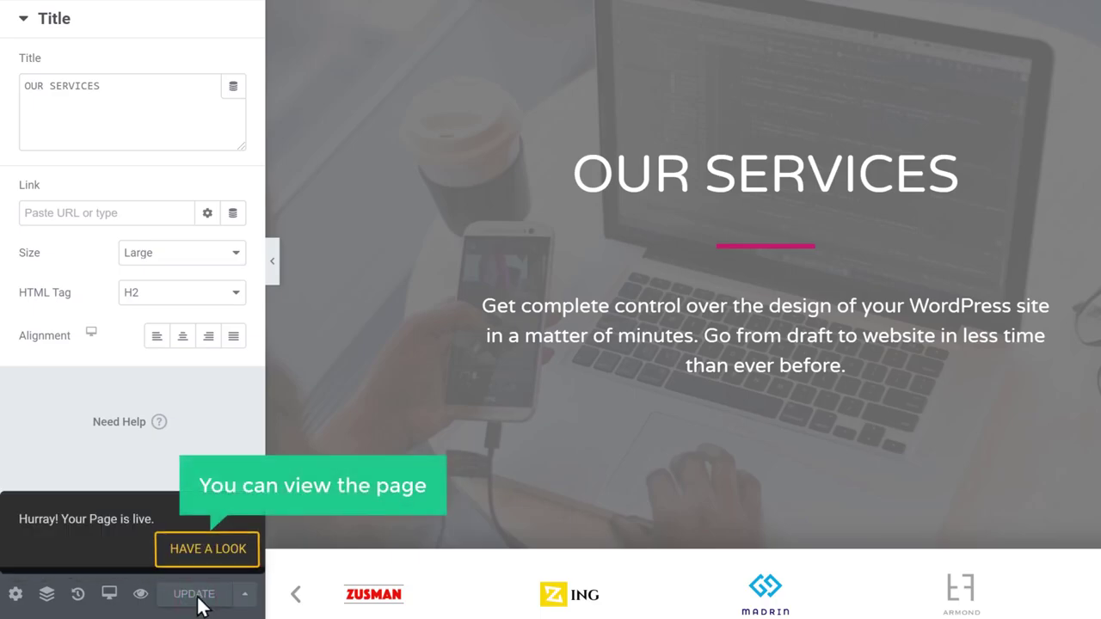
{"action": "left_click", "coordinate": [207, 551]}
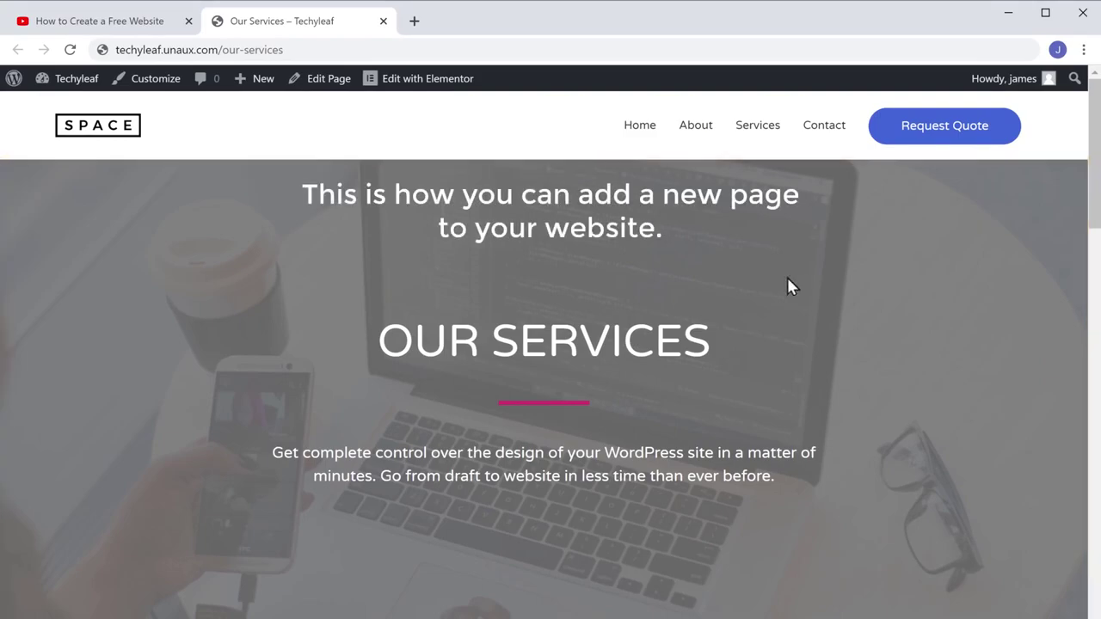
Use the Home link in the site menu to leave the live Our Services page.
{"action": "left_click", "coordinate": [640, 127]}
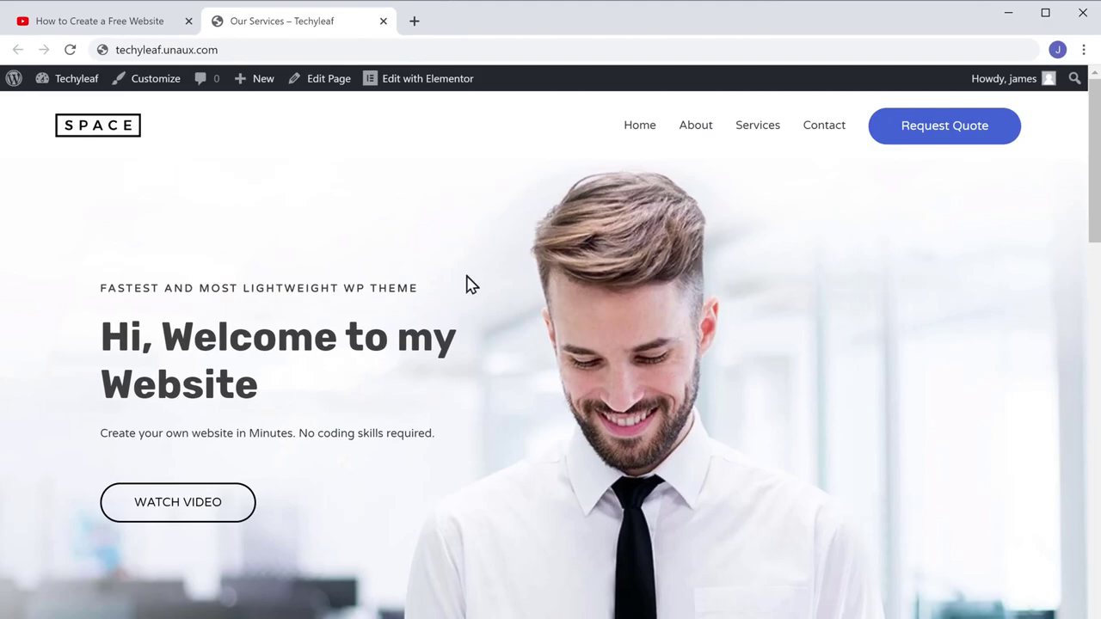
Return to the YouTube tutorial and follow its 'Get the Domain' description link.
{"action": "left_click", "coordinate": [102, 28]}
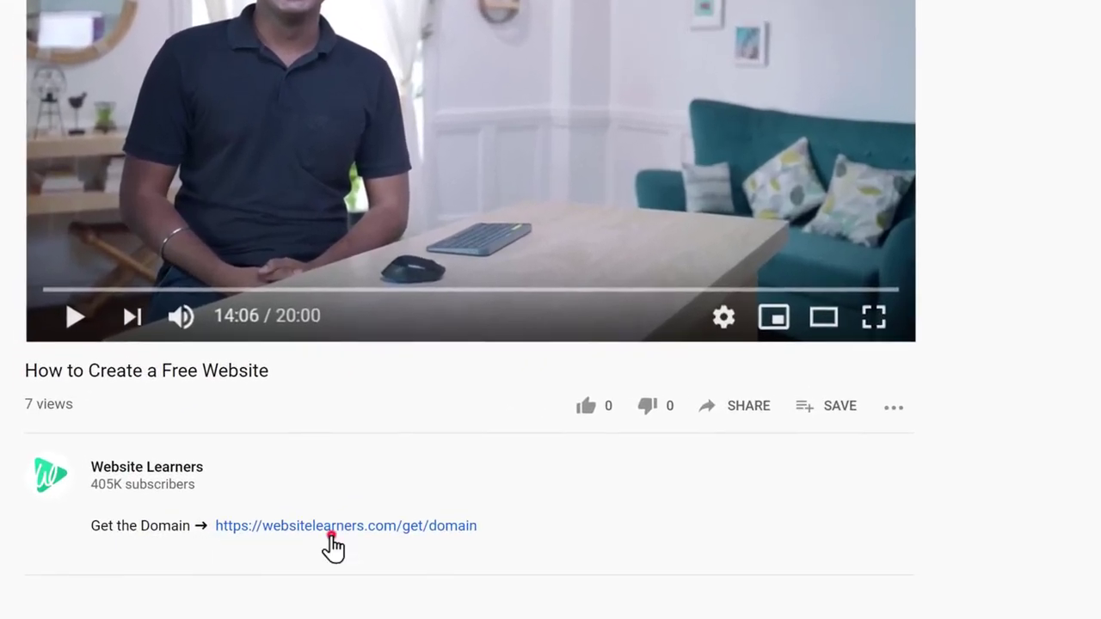
{"action": "left_click", "coordinate": [331, 535]}
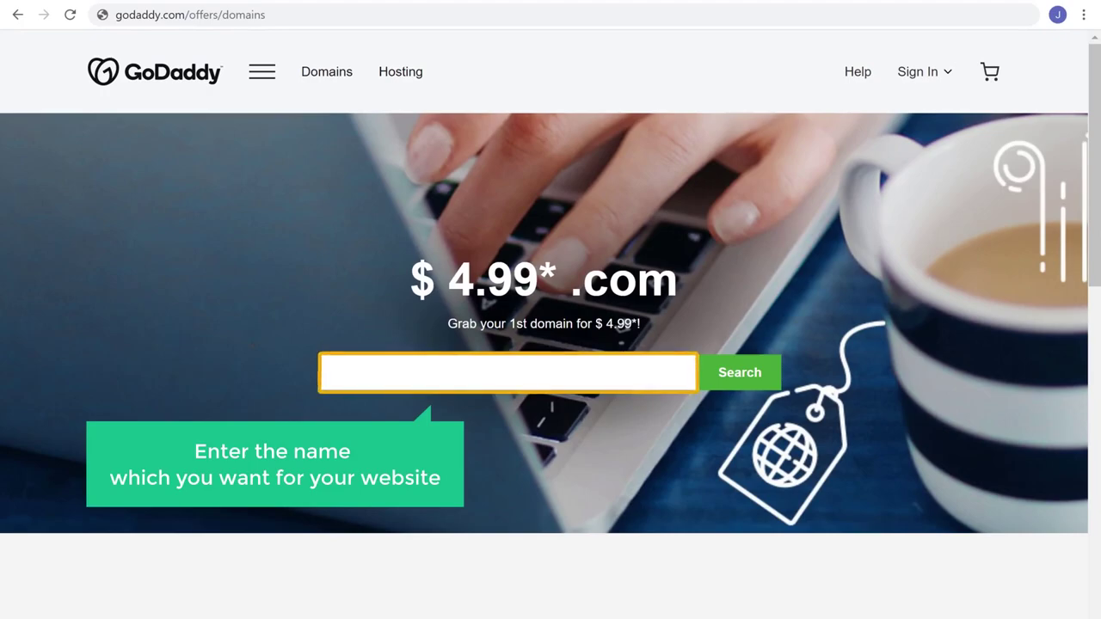
Search for techyleaf.com, add it to the cart, and skip domain privacy to reach checkout.
{"action": "left_click", "coordinate": [360, 374]}
{"action": "type", "text": "techyleaf.com"}
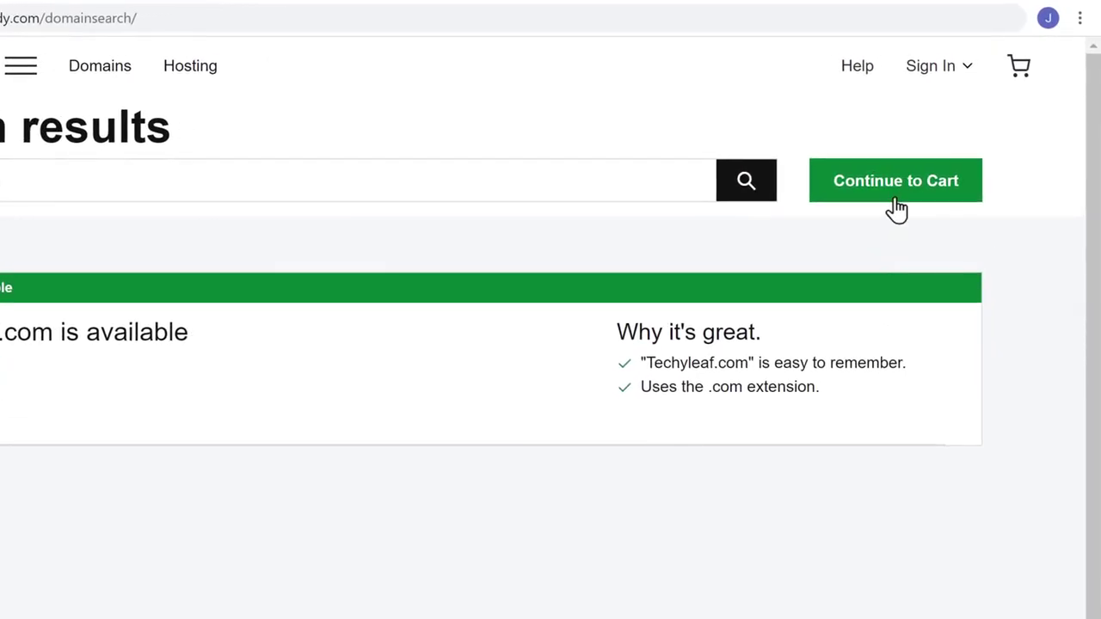
{"action": "left_click", "coordinate": [896, 209]}
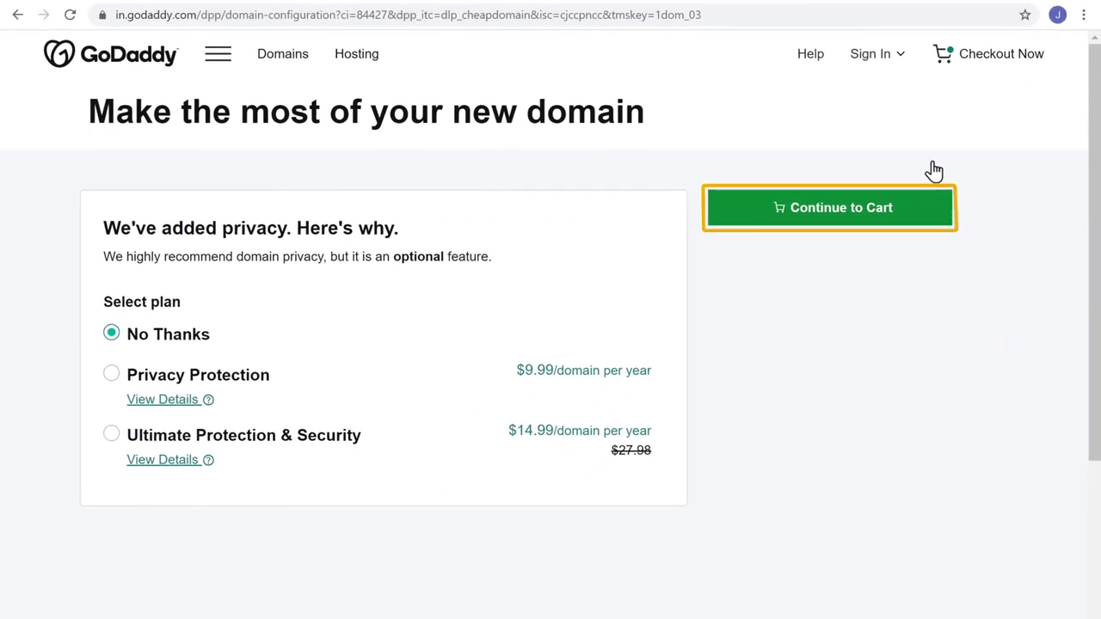
{"action": "left_click", "coordinate": [835, 226]}
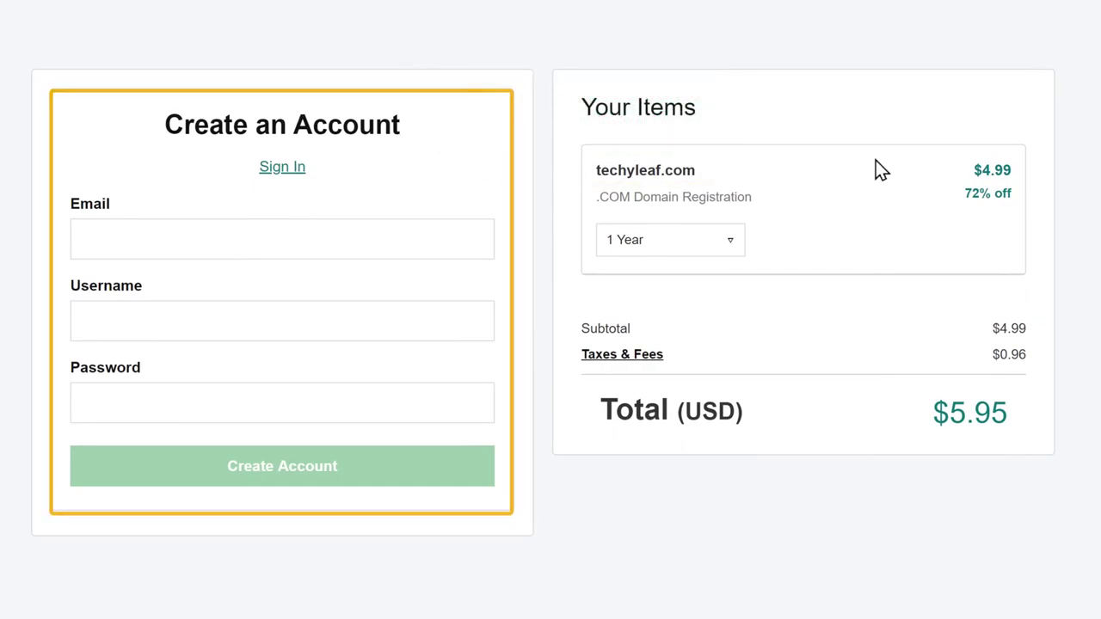
Create a GoDaddy account by entering an e-mail address, a username and a password.
{"action": "left_click", "coordinate": [175, 247]}
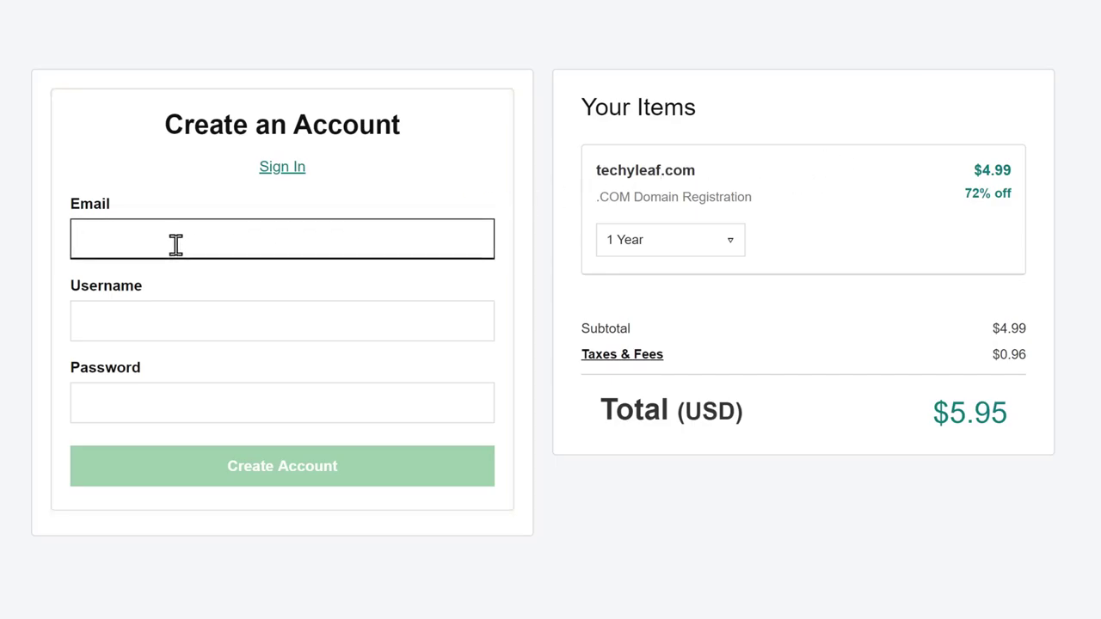
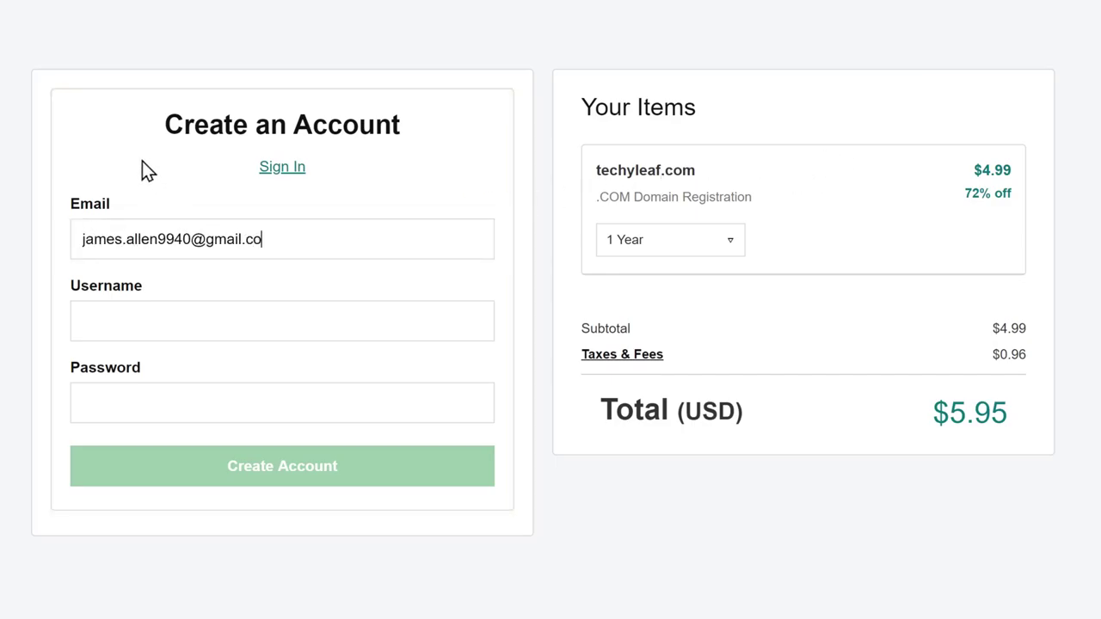
{"action": "key", "text": "Tab"}
{"action": "type", "text": "TechyLeaf"}
{"action": "key", "text": "Tab"}
{"action": "type", "text": "•••••••••"}
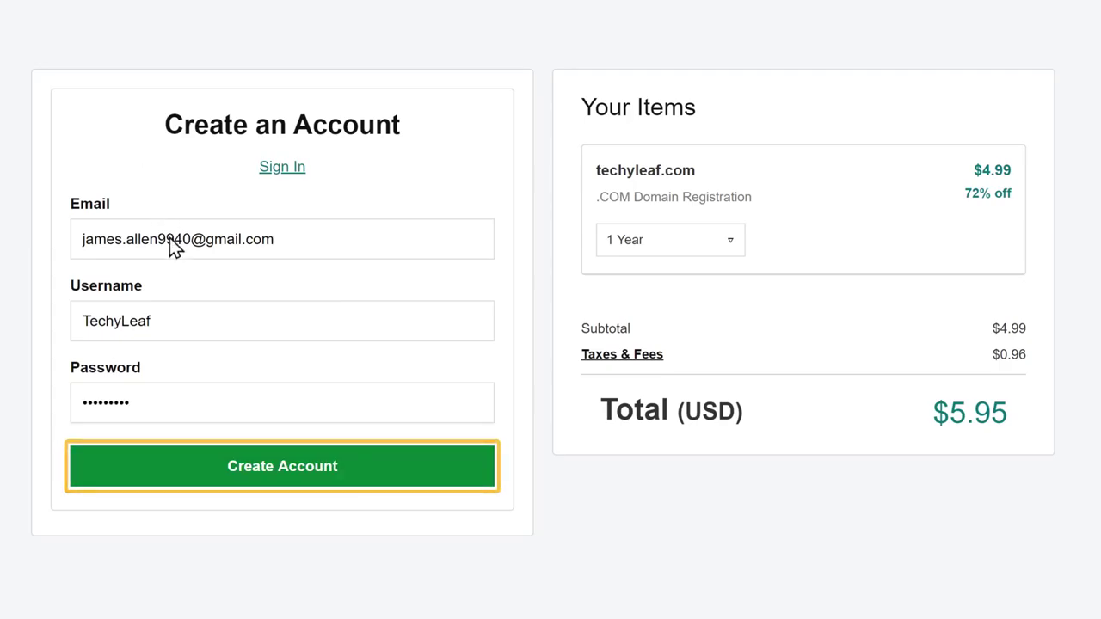
{"action": "left_click", "coordinate": [278, 473]}
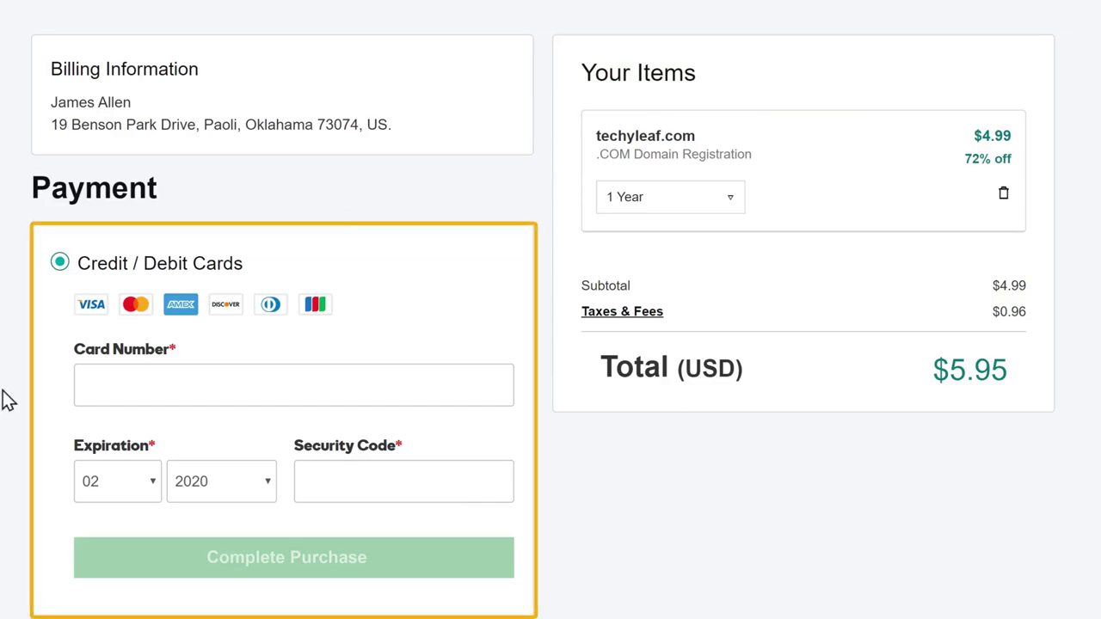
Enter the credit card details and complete the $5.95 techyleaf.com purchase.
{"action": "left_click", "coordinate": [93, 383]}
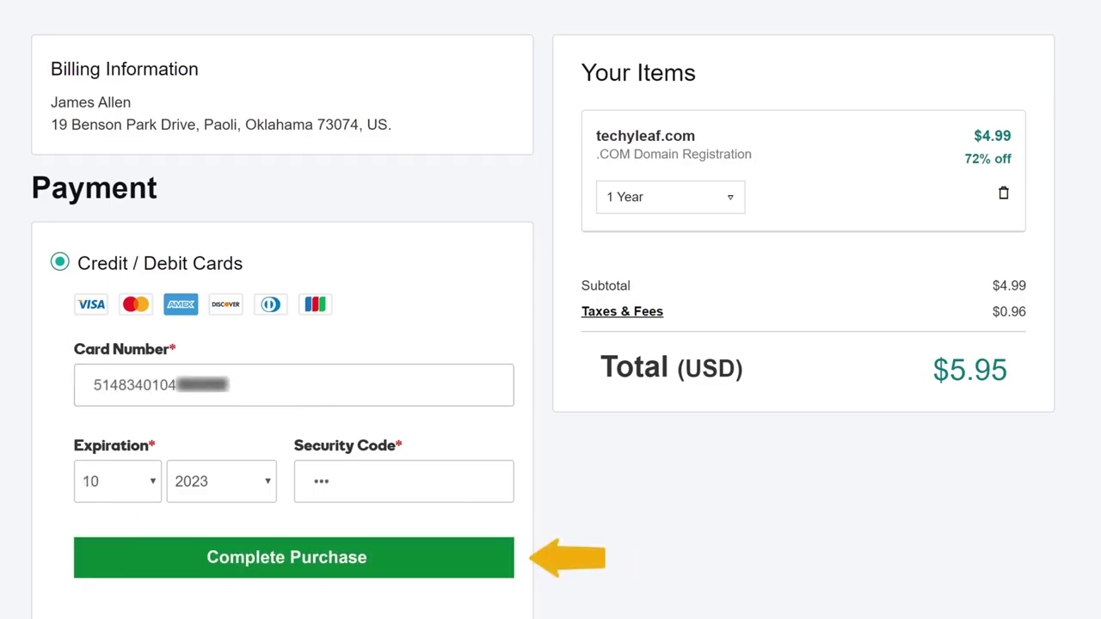
{"action": "left_click", "coordinate": [295, 583]}
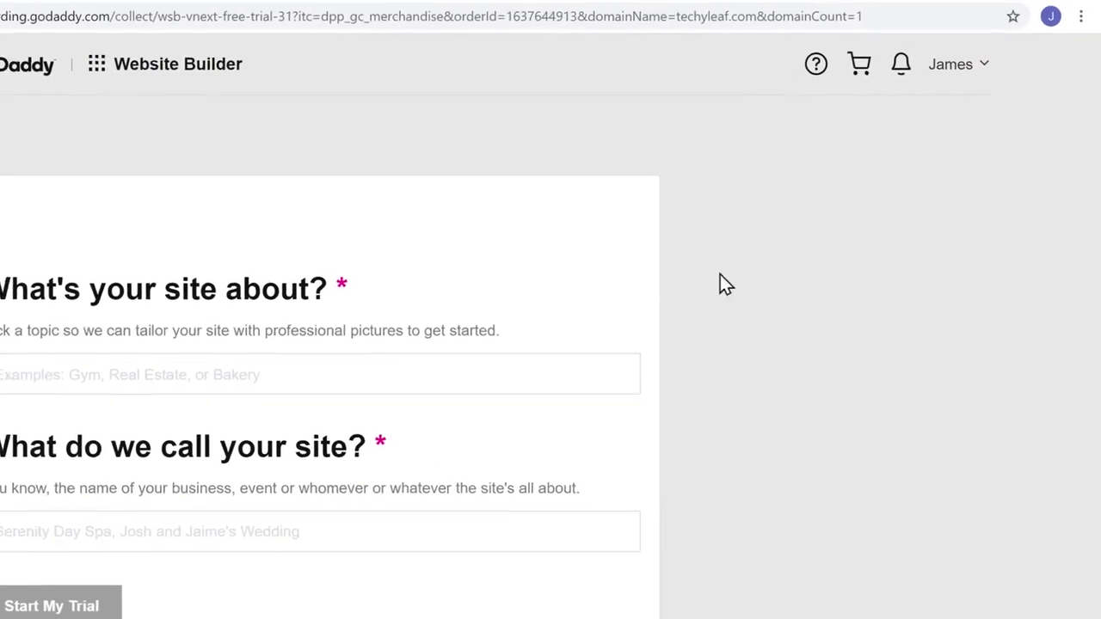
Open My Products from the account menu to list techyleaf.com, then open a new tab.
{"action": "left_click", "coordinate": [976, 76]}
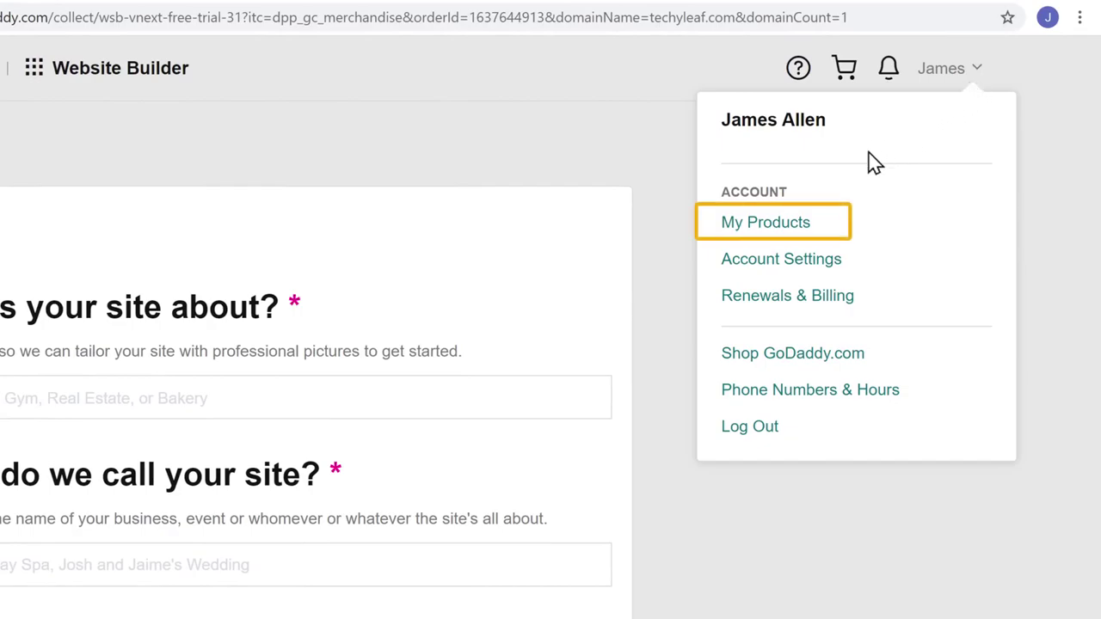
{"action": "left_click", "coordinate": [765, 228]}
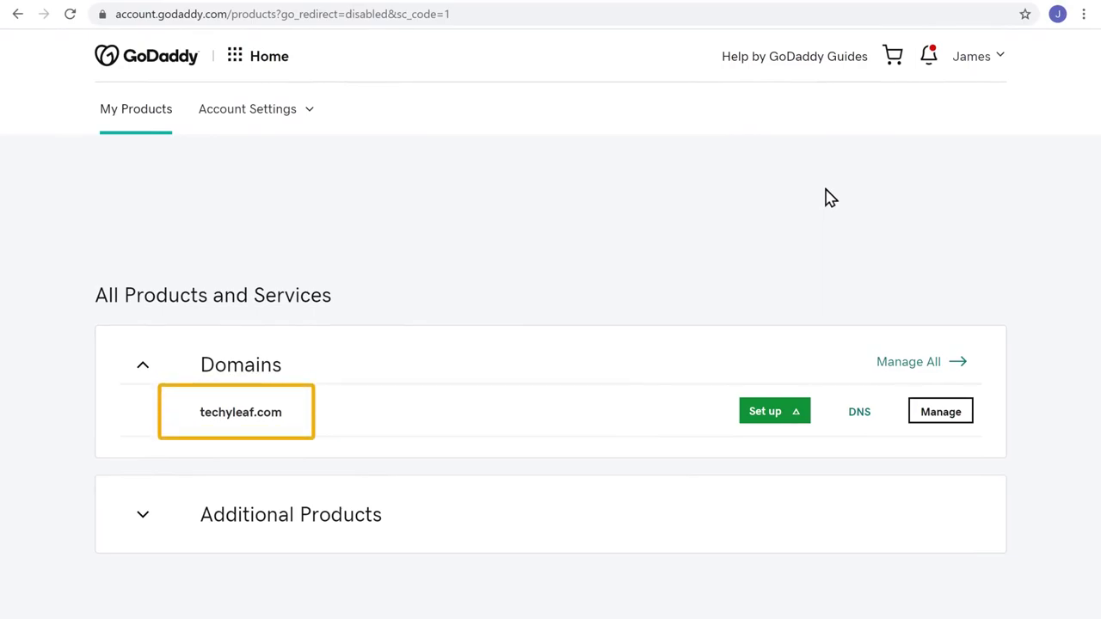
{"action": "left_click", "coordinate": [672, 29]}
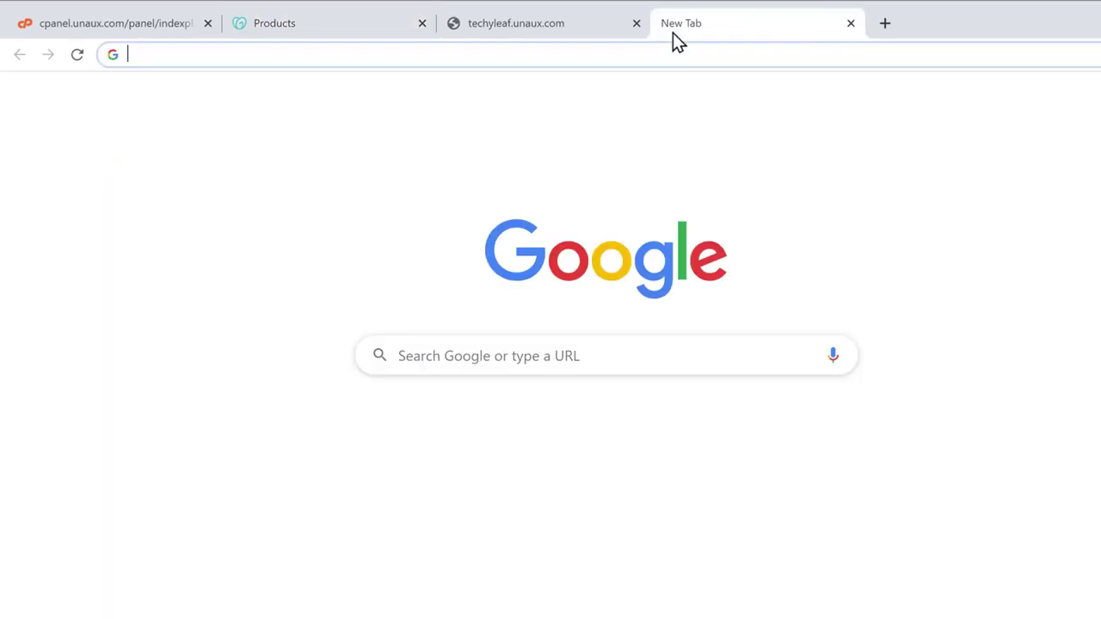
Load techyleaf.com in the new tab, which comes up as an empty page.
{"action": "type", "text": "techyleaf.com"}
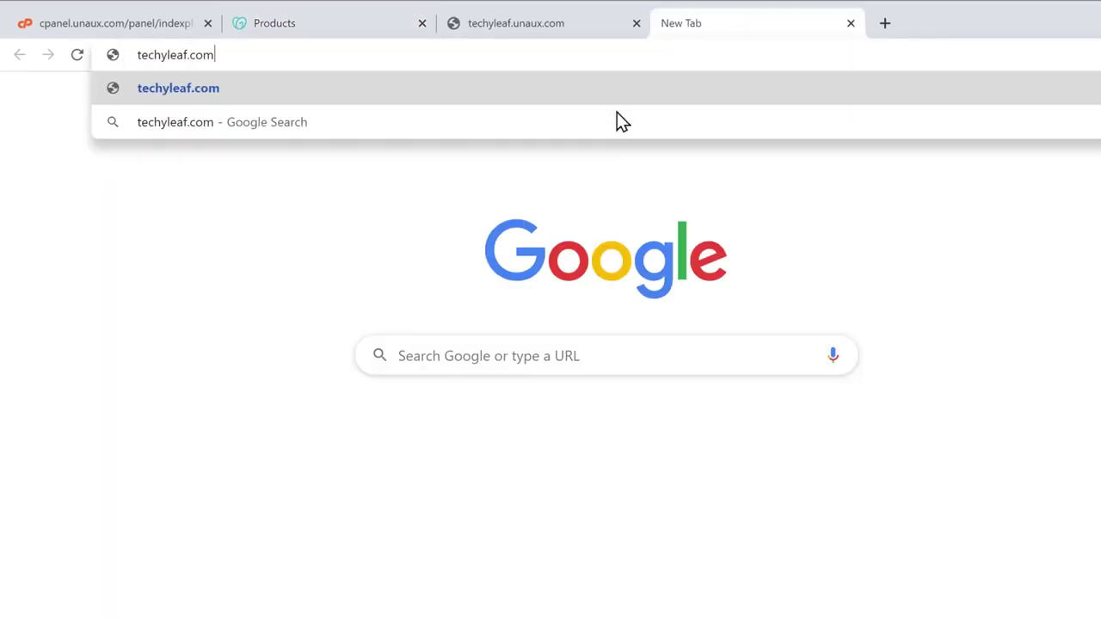
{"action": "key", "text": "Return"}
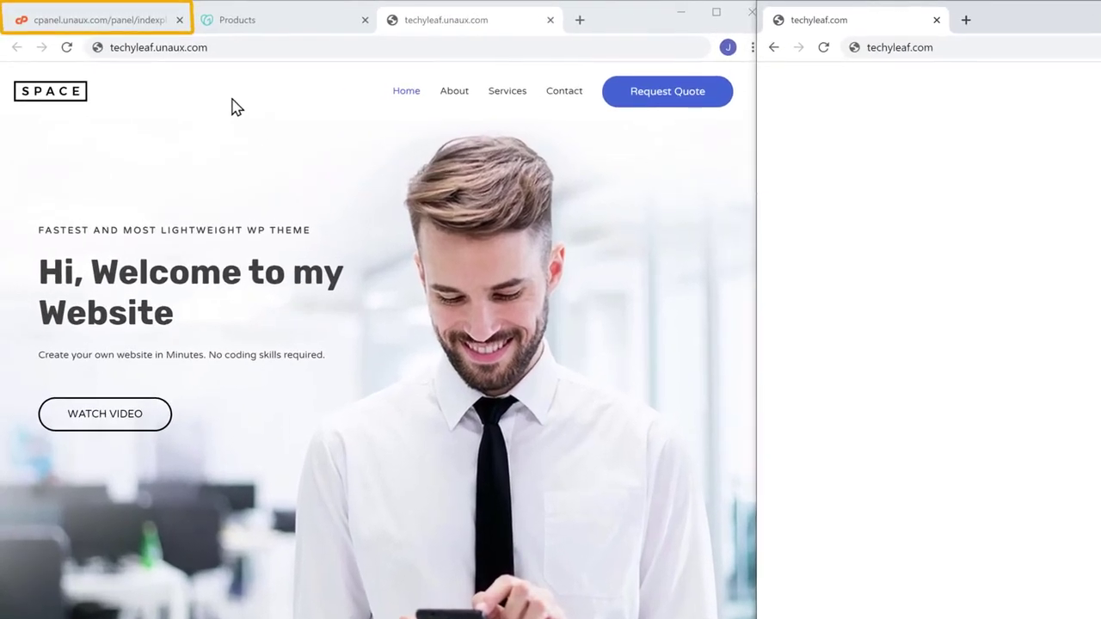
Open FreeHost's Parked Domains page and enter techyleaf.com as the domain to park.
{"action": "left_click", "coordinate": [103, 28]}
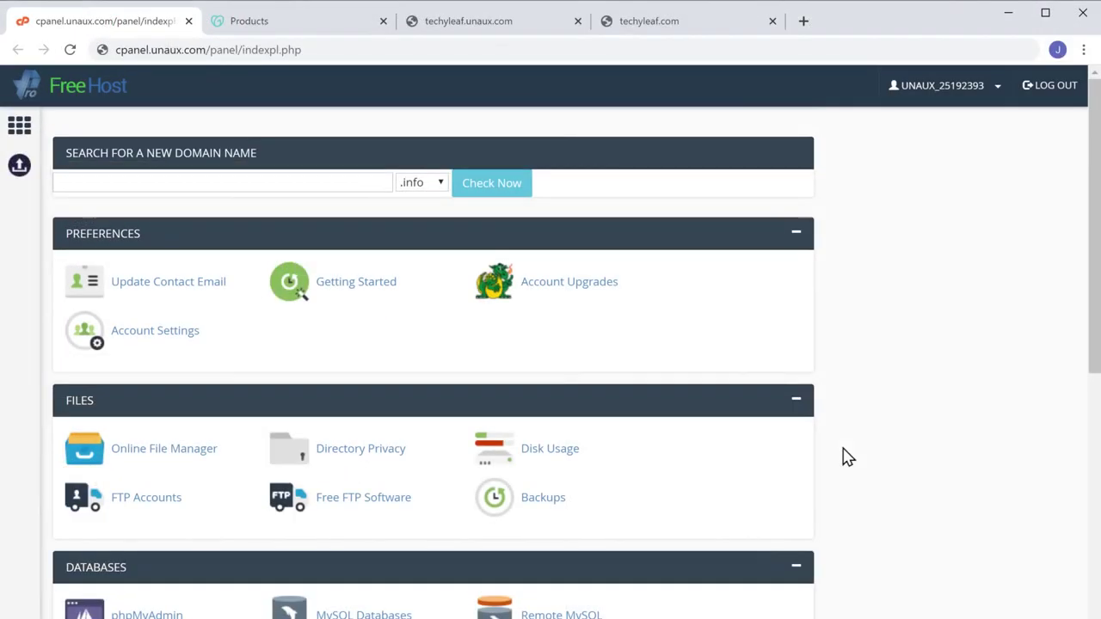
{"action": "scroll", "coordinate": [847, 456], "scroll_direction": "down", "scroll_amount": 4}
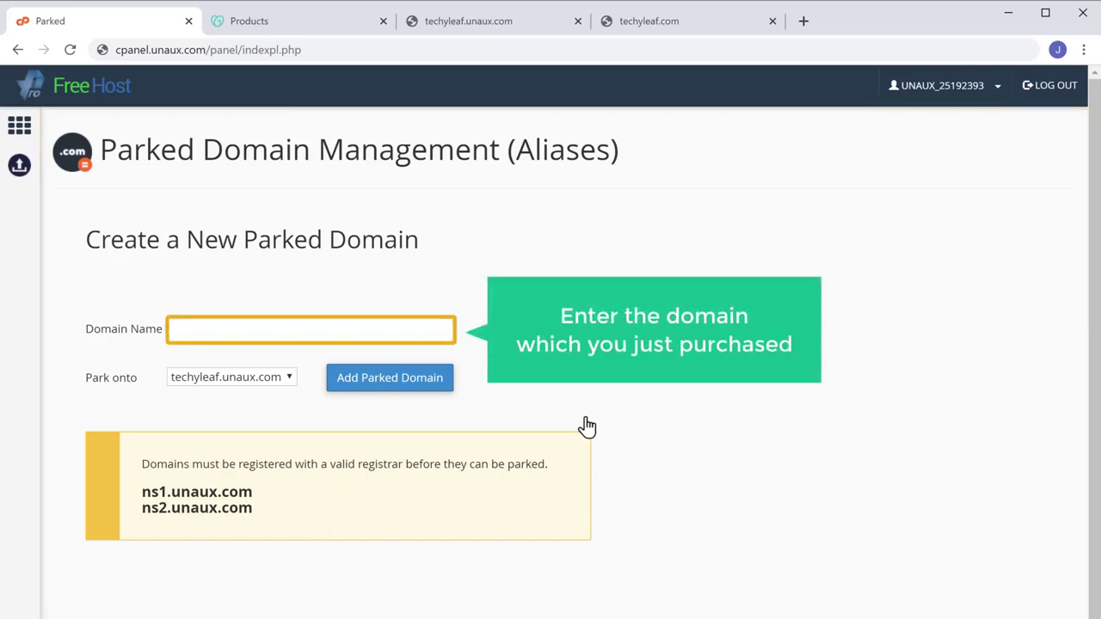
{"action": "left_click", "coordinate": [309, 330]}
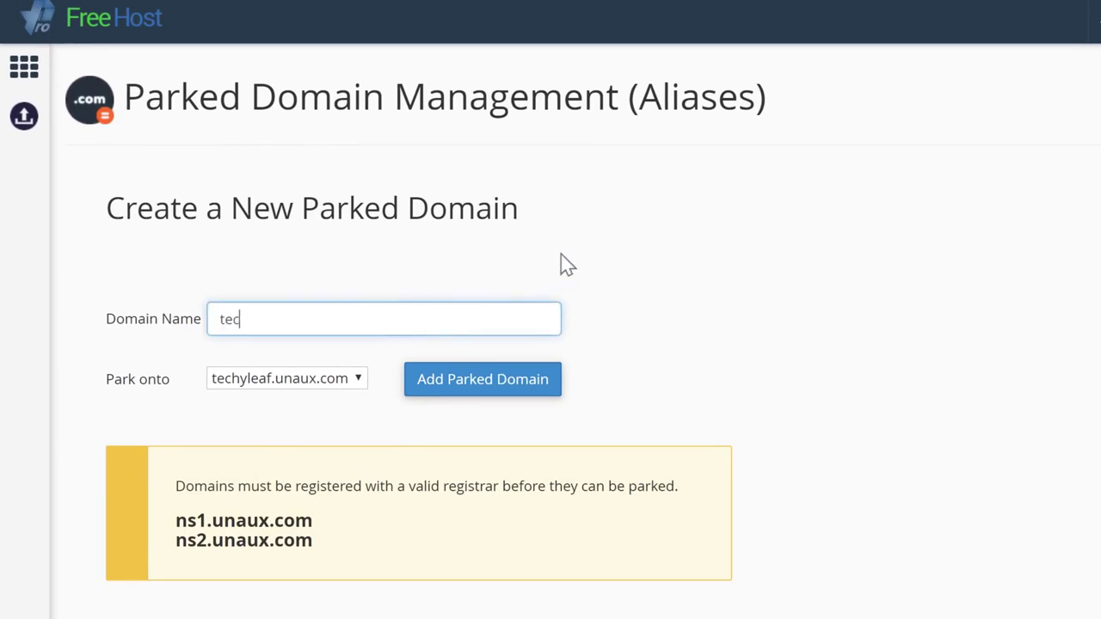
{"action": "type", "text": "techyleaf.com"}
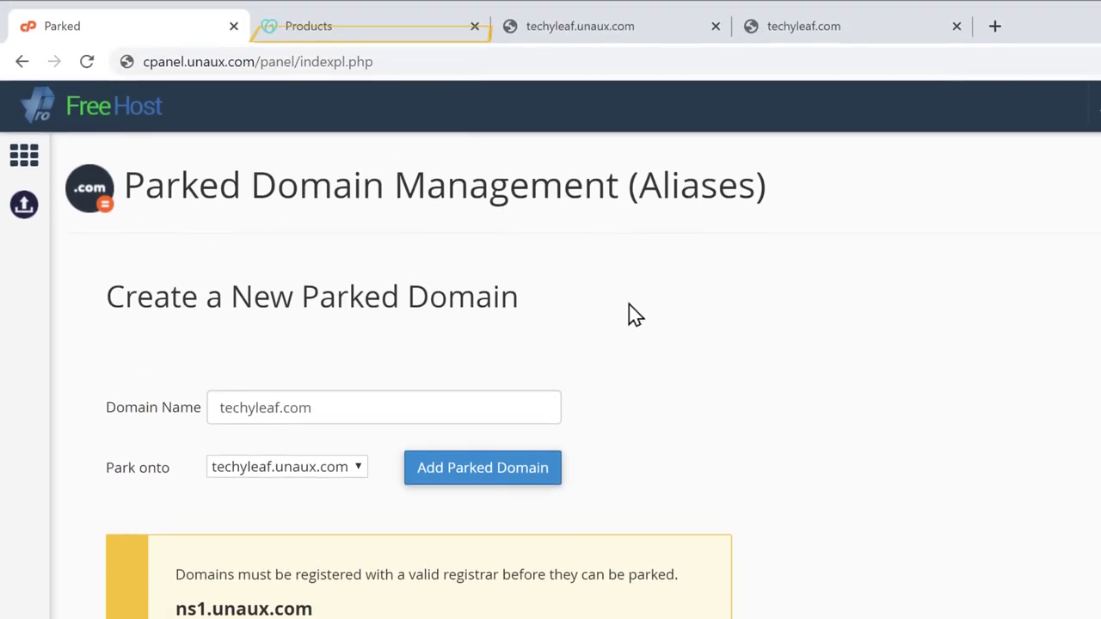
Open GoDaddy DNS for techyleaf.com and choose to enter custom nameservers.
{"action": "left_click", "coordinate": [345, 31]}
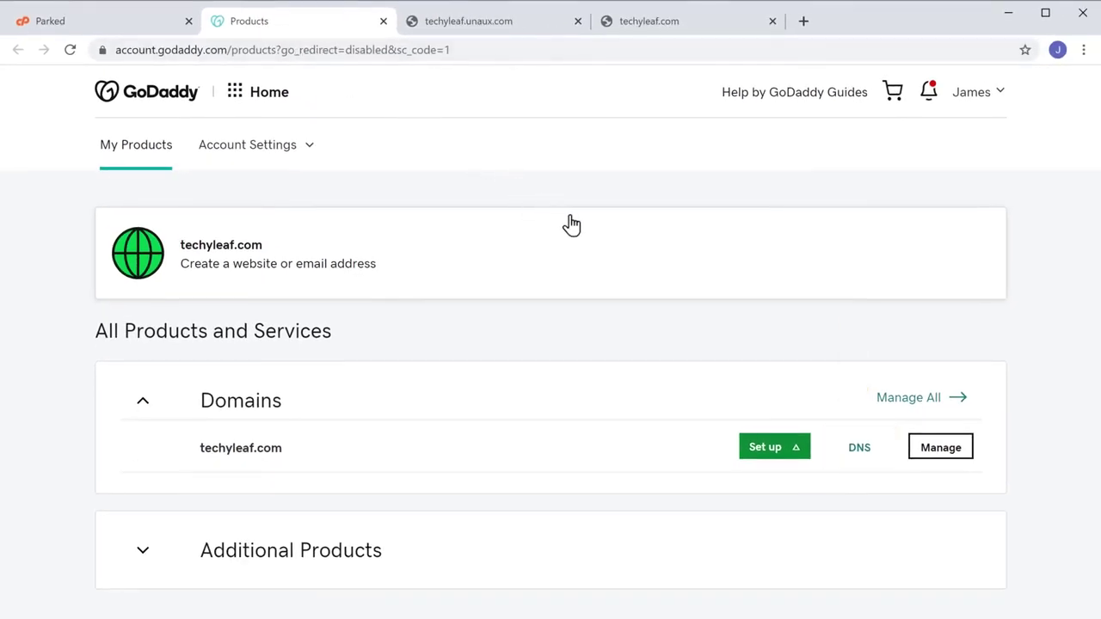
{"action": "left_click", "coordinate": [861, 449]}
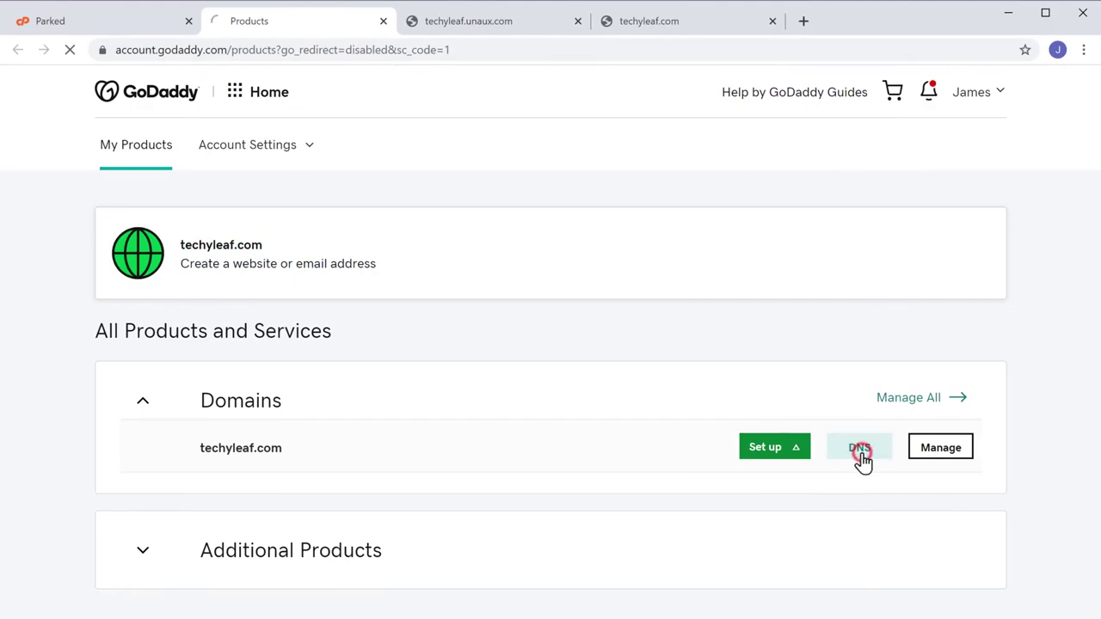
{"action": "scroll", "coordinate": [863, 452], "scroll_direction": "down", "scroll_amount": 4}
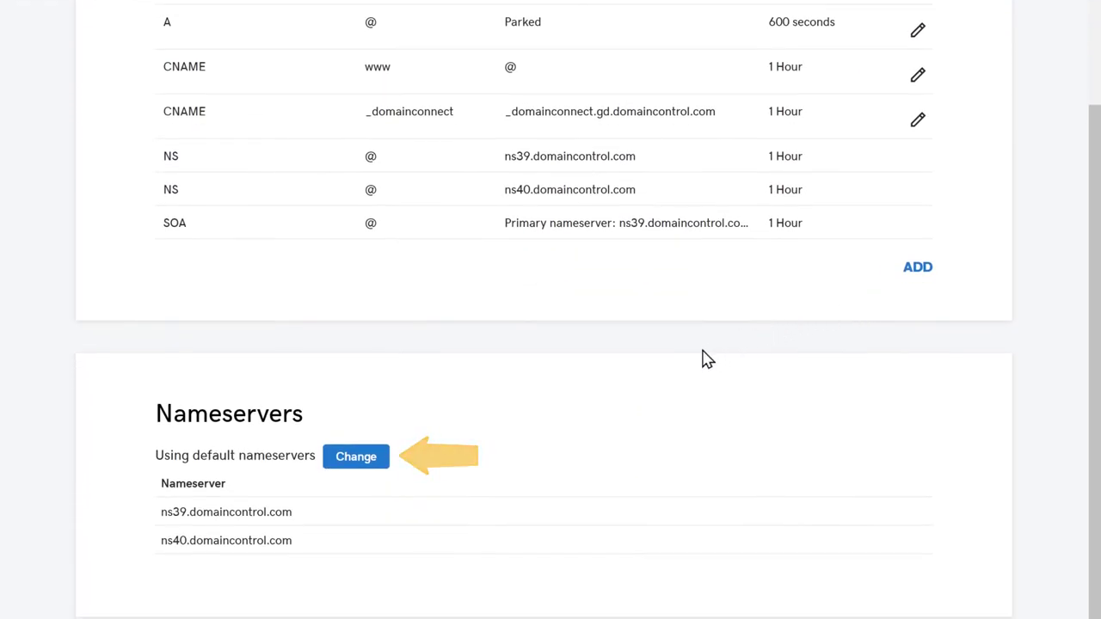
{"action": "left_click", "coordinate": [354, 464]}
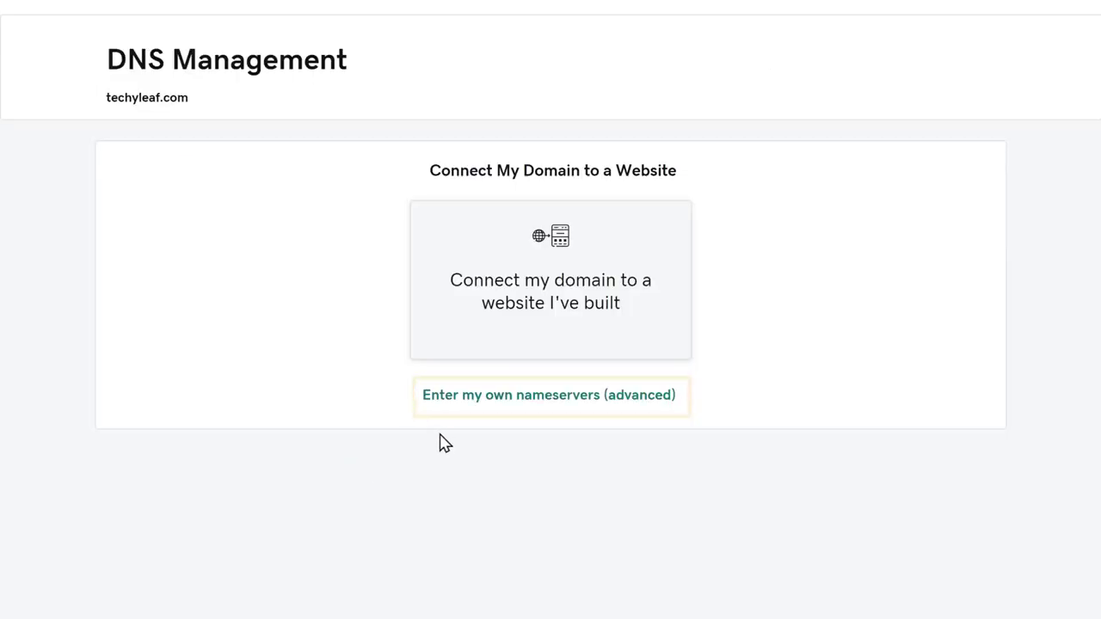
{"action": "left_click", "coordinate": [530, 404]}
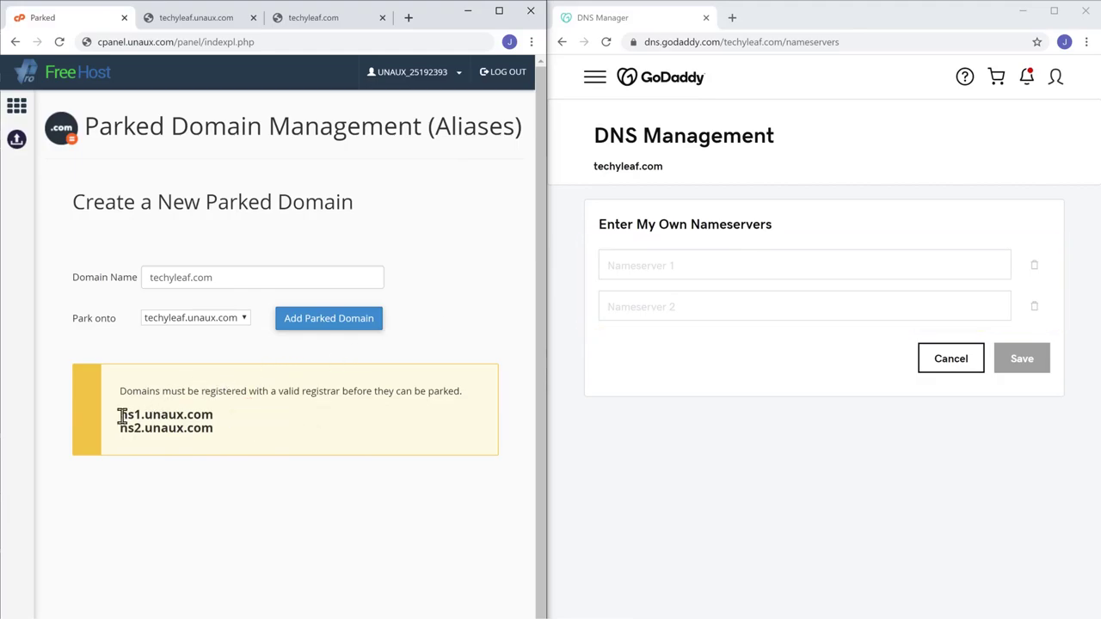
Copy ns1.unaux.com from FreeHost and paste it into GoDaddy's first nameserver field.
{"action": "right_click", "coordinate": [210, 417]}
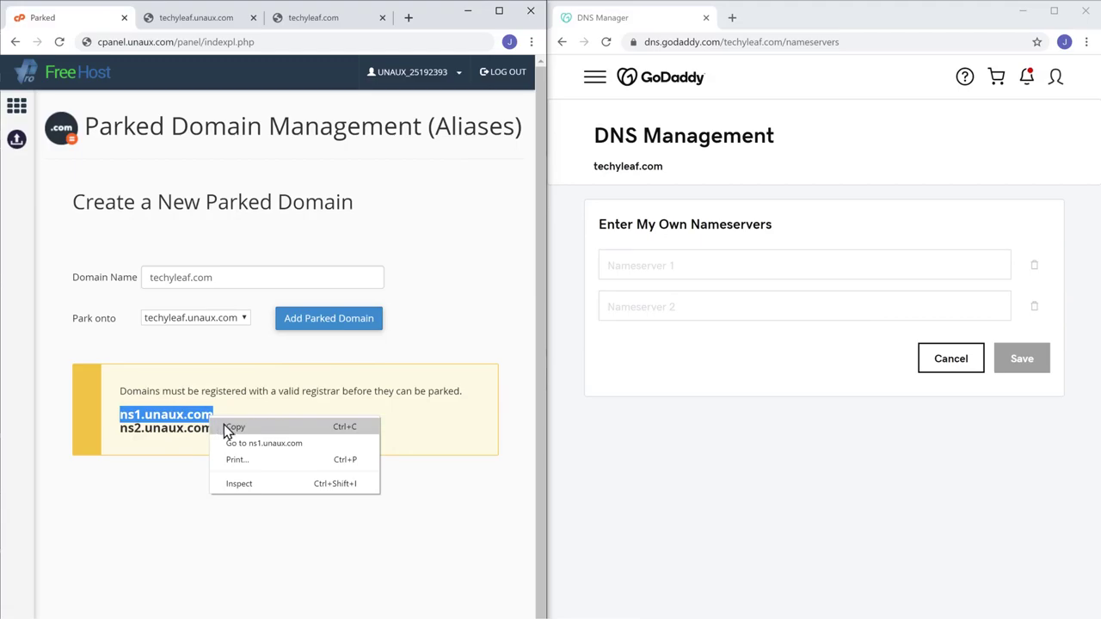
{"action": "left_click", "coordinate": [234, 428]}
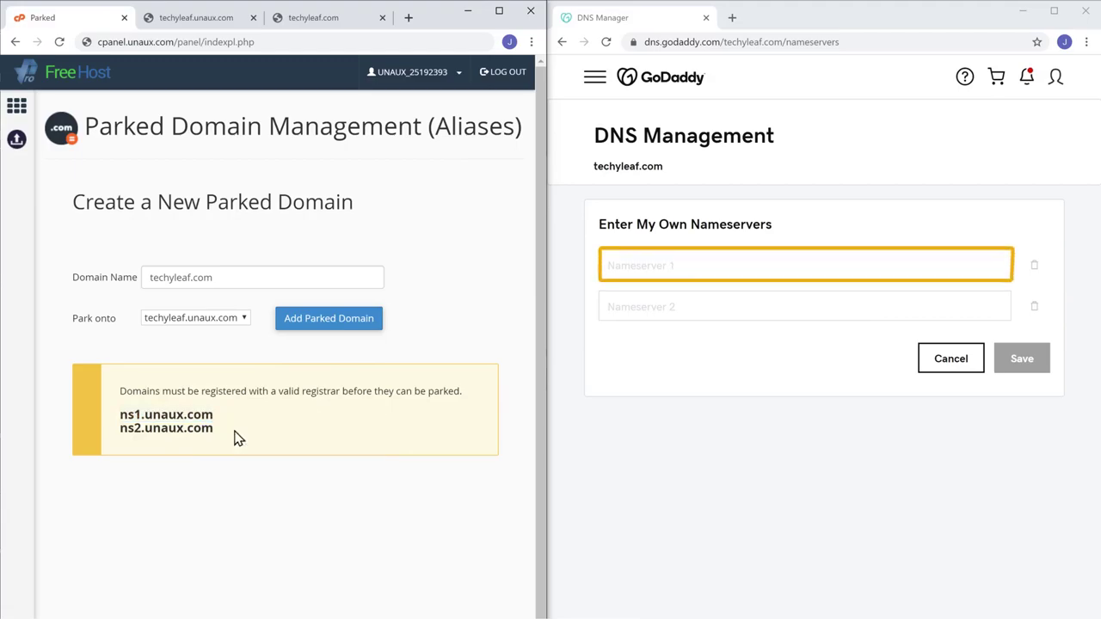
{"action": "right_click", "coordinate": [680, 266]}
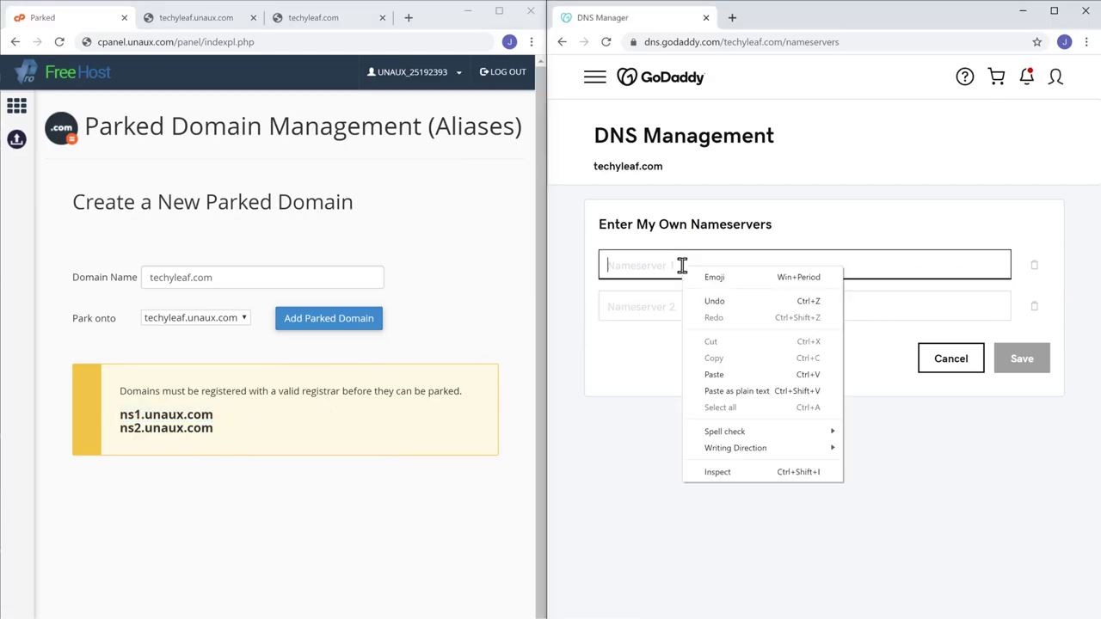
{"action": "left_click", "coordinate": [714, 375]}
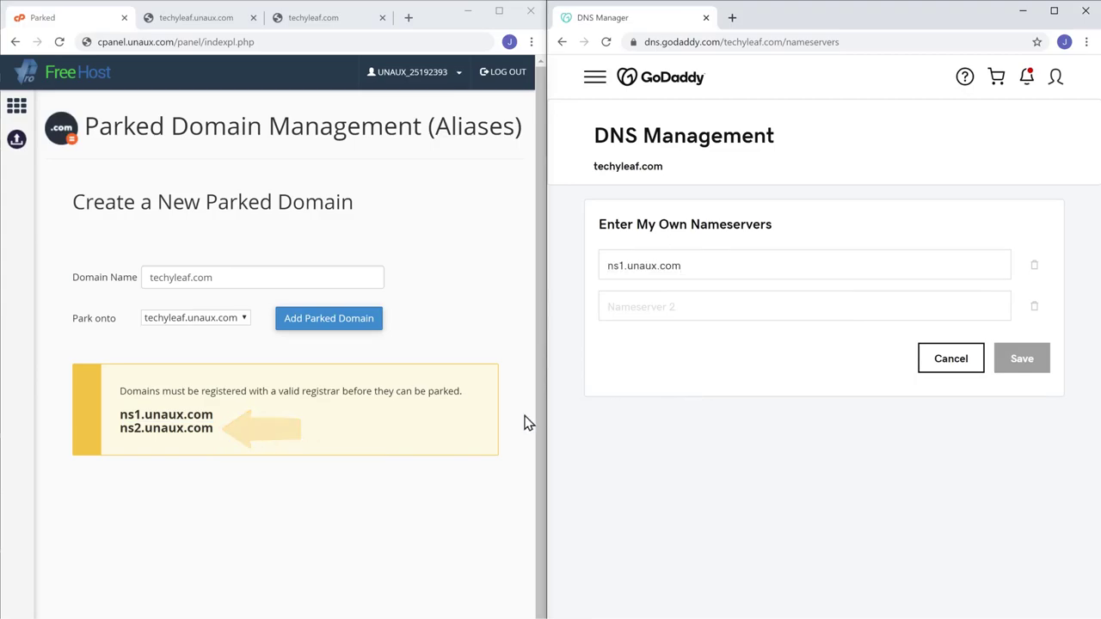
Copy ns2.unaux.com into the second nameserver field and save the custom nameservers.
{"action": "left_click_drag", "start_coordinate": [121, 428], "coordinate": [214, 429]}
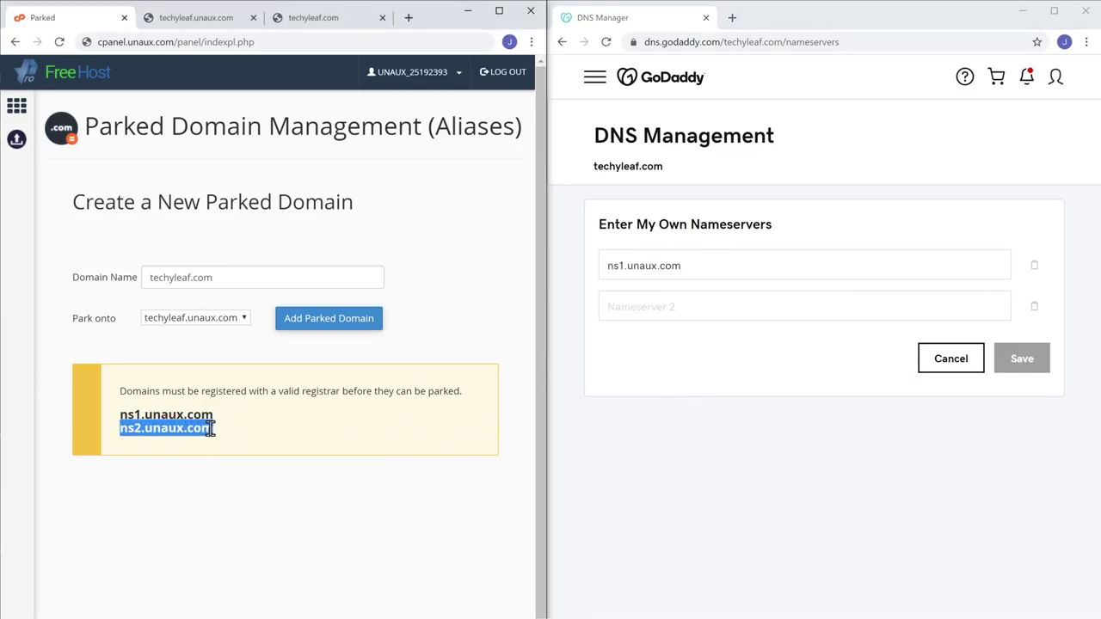
{"action": "right_click", "coordinate": [211, 429]}
{"action": "left_click", "coordinate": [230, 440]}
{"action": "left_click", "coordinate": [239, 450]}
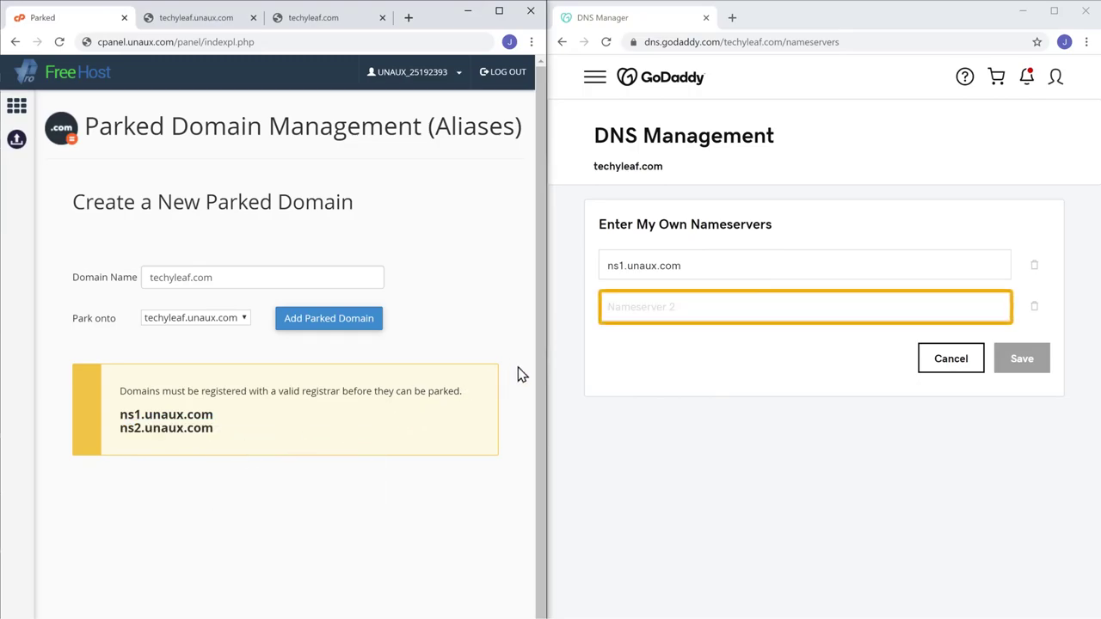
{"action": "right_click", "coordinate": [688, 307]}
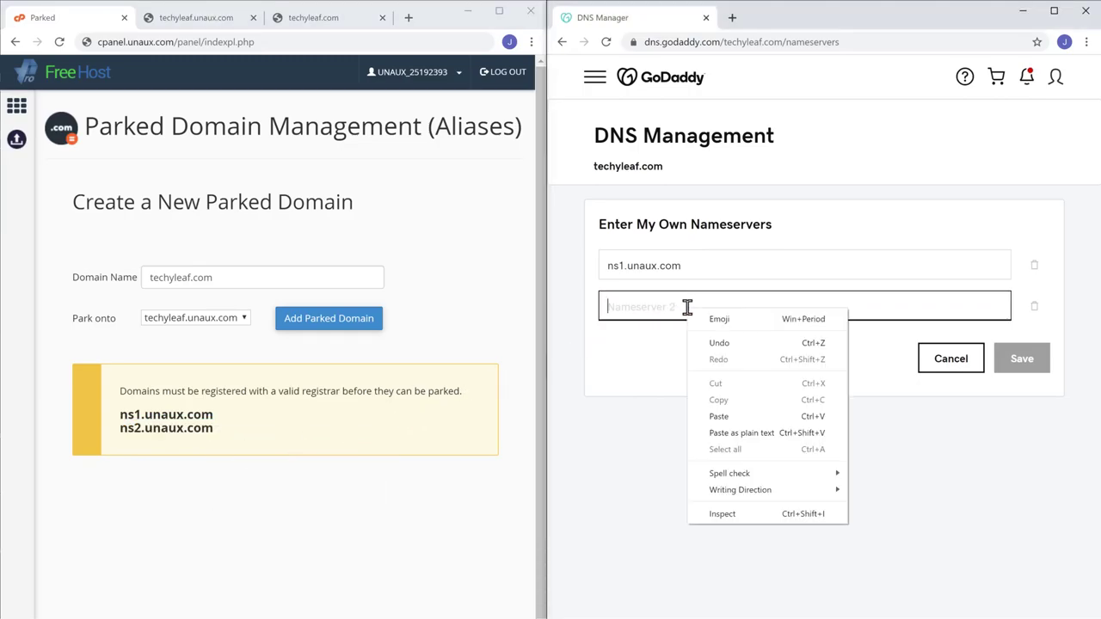
{"action": "left_click", "coordinate": [723, 416]}
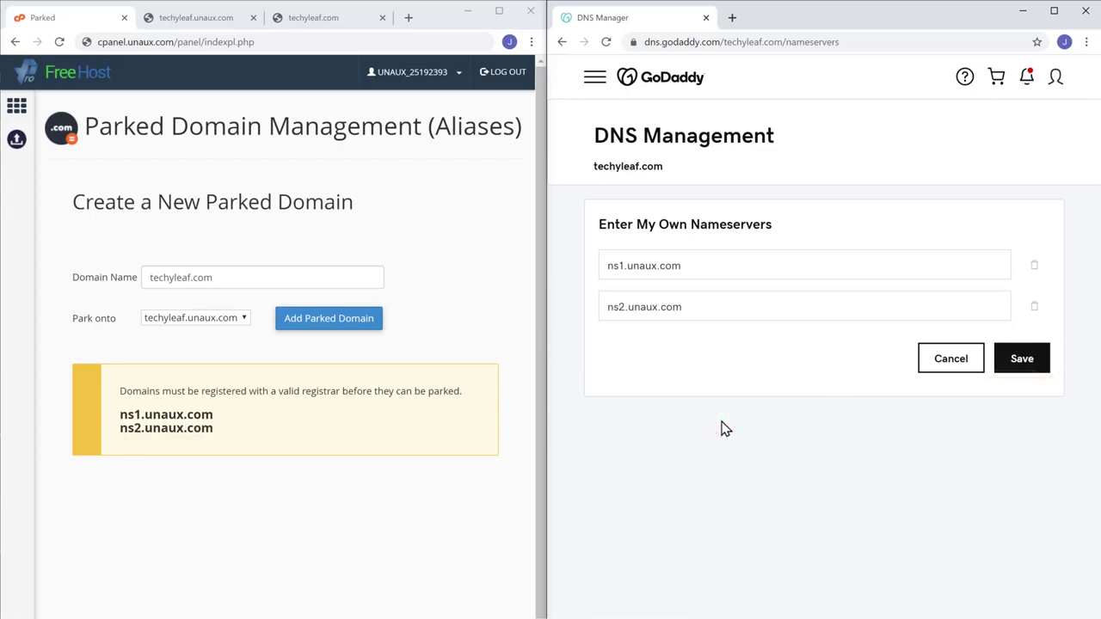
{"action": "left_click", "coordinate": [1022, 360]}
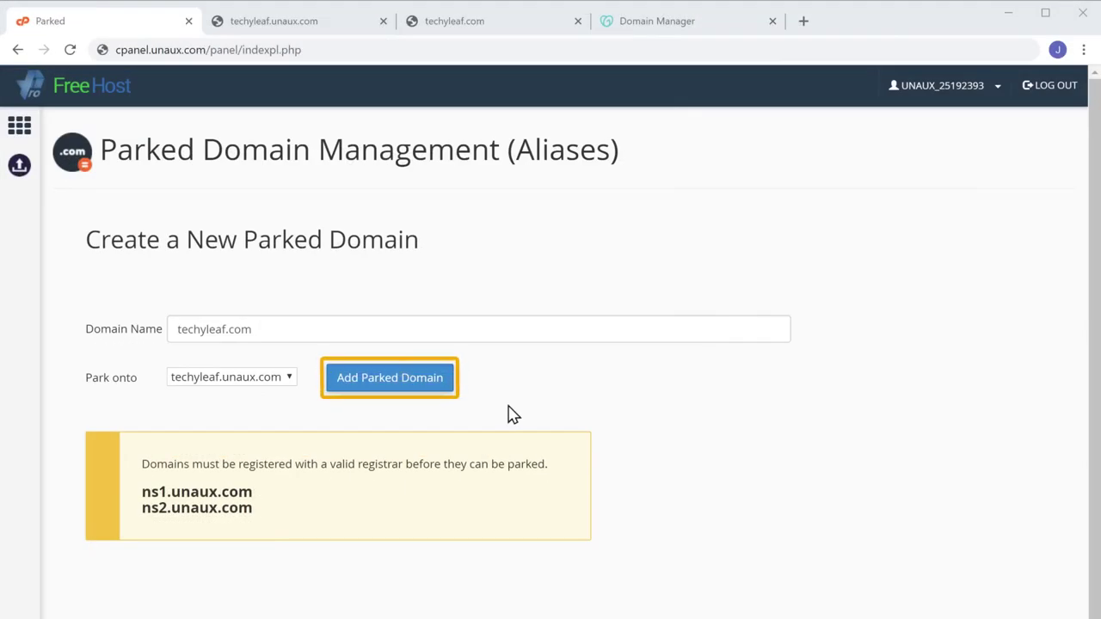
Add techyleaf.com as a parked domain on techyleaf.unaux.com and copy its name from the list.
{"action": "left_click", "coordinate": [376, 394]}
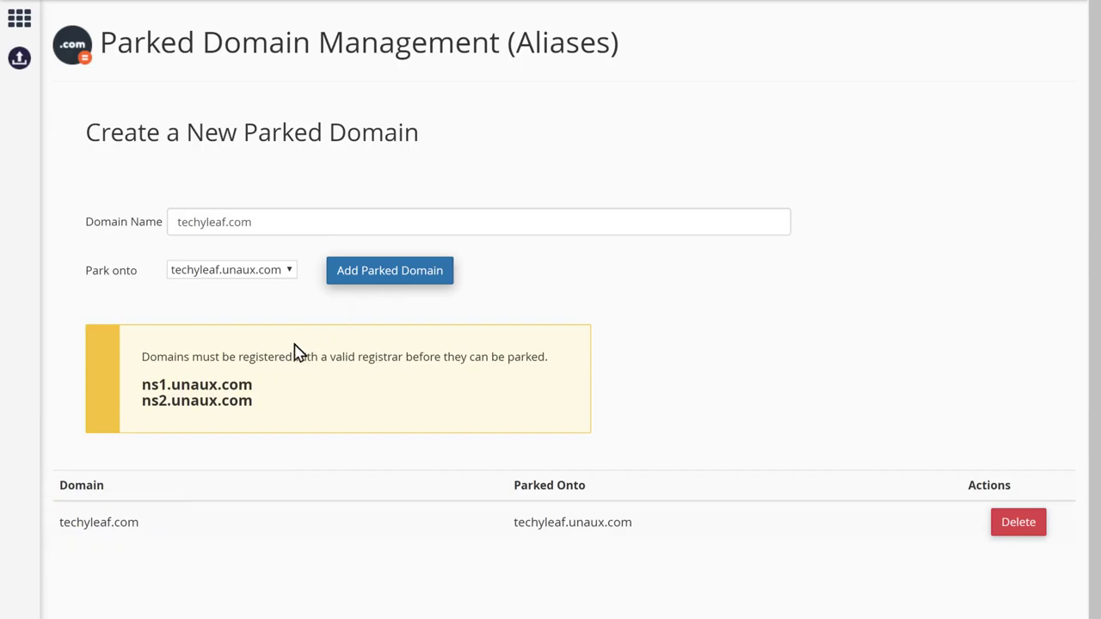
{"action": "left_click_drag", "start_coordinate": [74, 525], "coordinate": [139, 525]}
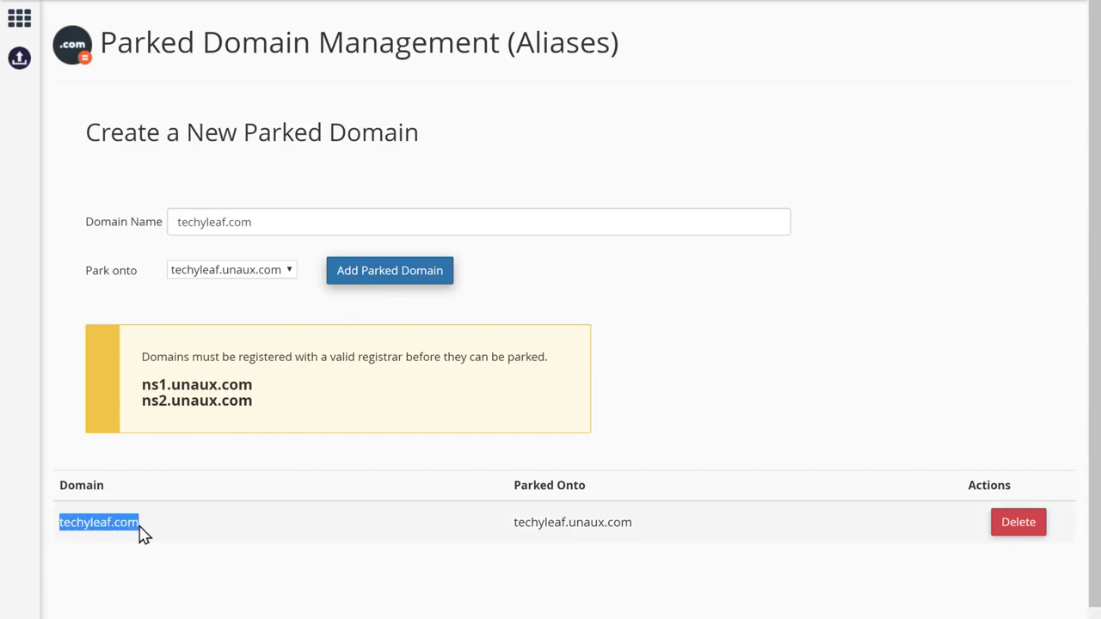
{"action": "right_click", "coordinate": [140, 527]}
{"action": "left_click", "coordinate": [172, 542]}
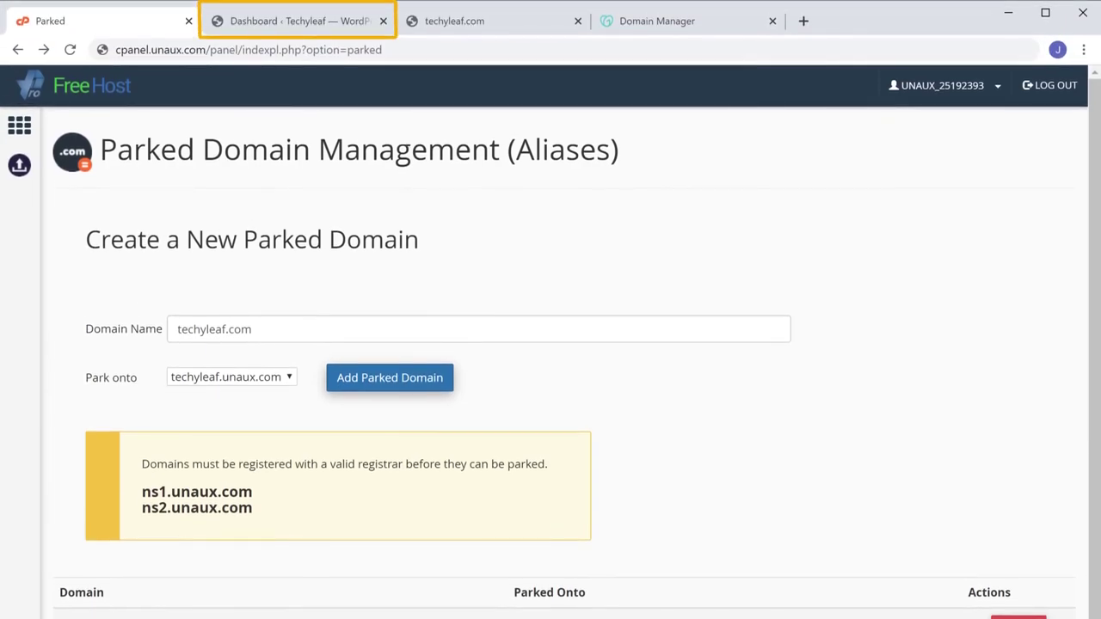
Go to Settings > General in the Techyleaf WordPress dashboard.
{"action": "left_click", "coordinate": [299, 30]}
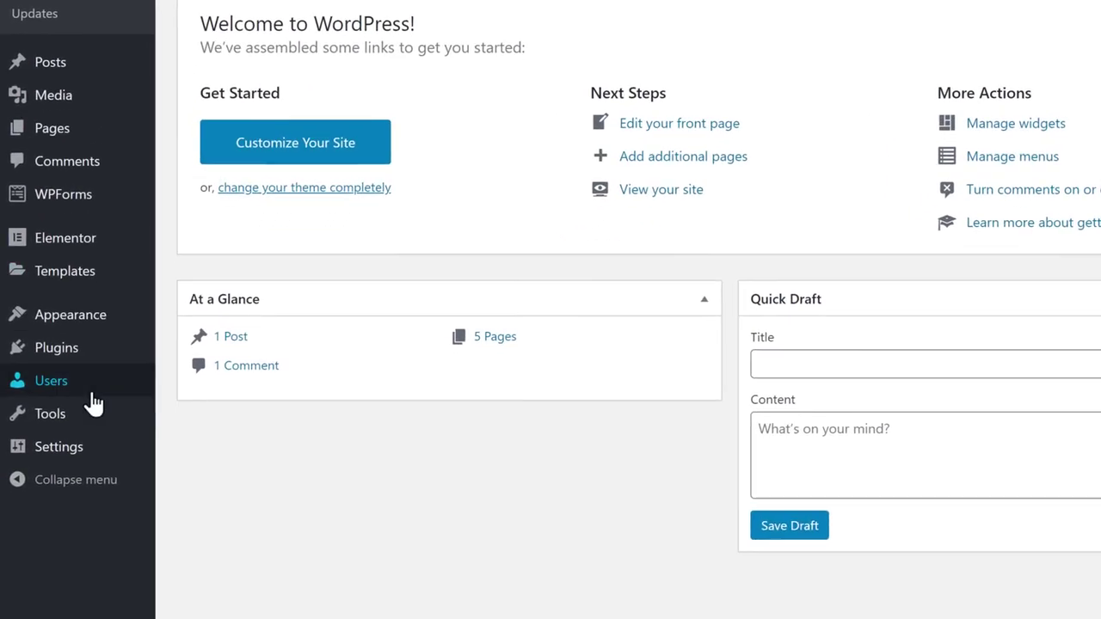
{"action": "mouse_move", "coordinate": [47, 539]}
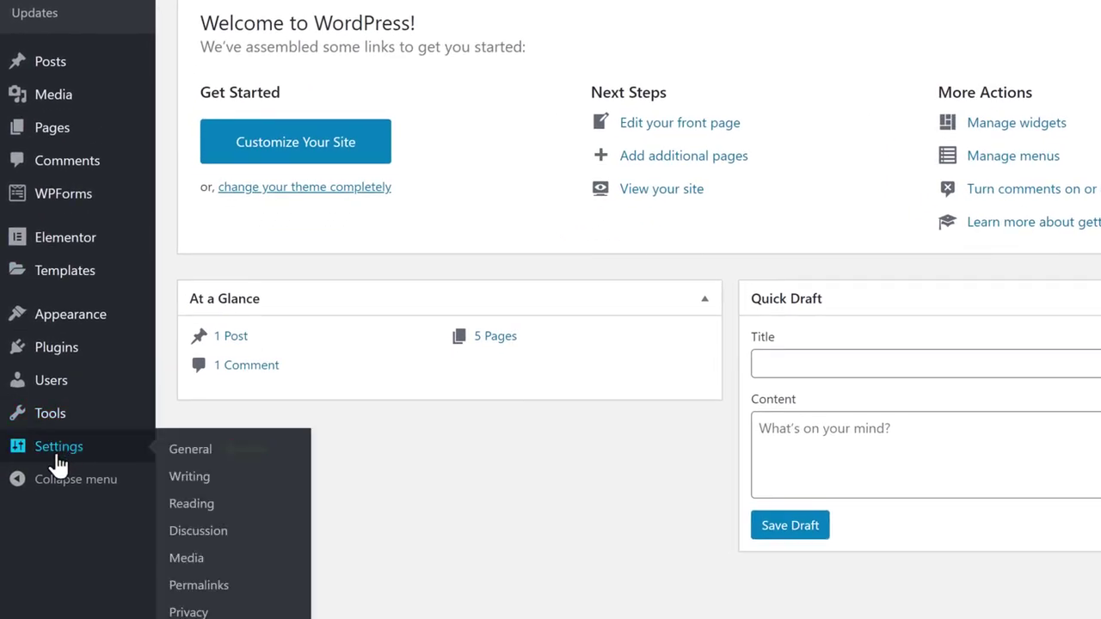
{"action": "left_click", "coordinate": [186, 461]}
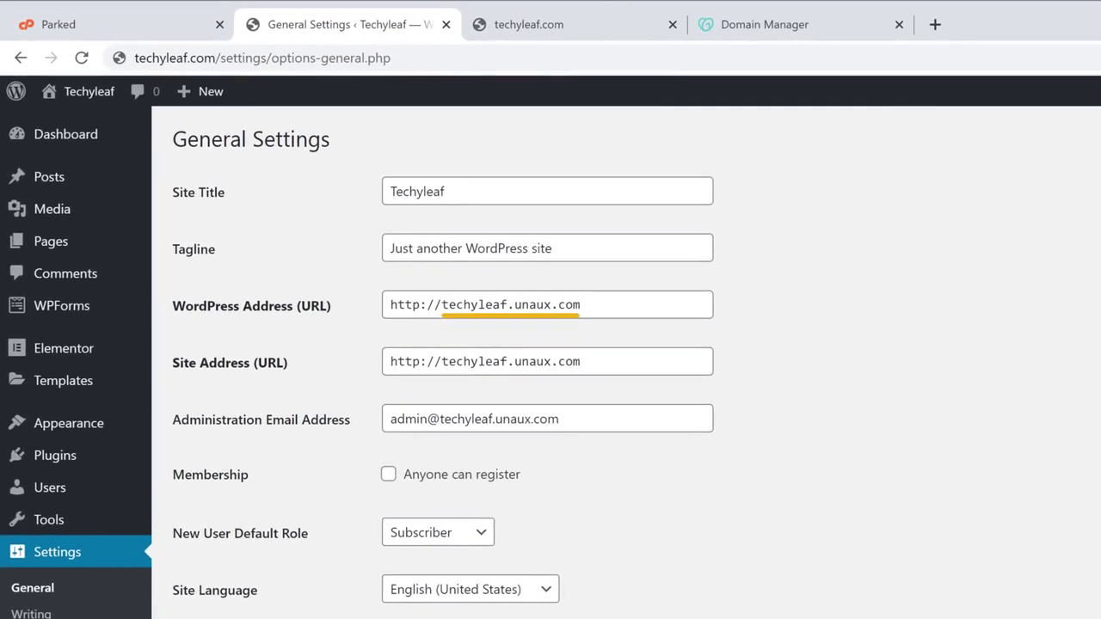
Replace techyleaf.unaux.com with techyleaf.com in both address fields and save the changes.
{"action": "left_click_drag", "start_coordinate": [443, 310], "coordinate": [583, 303]}
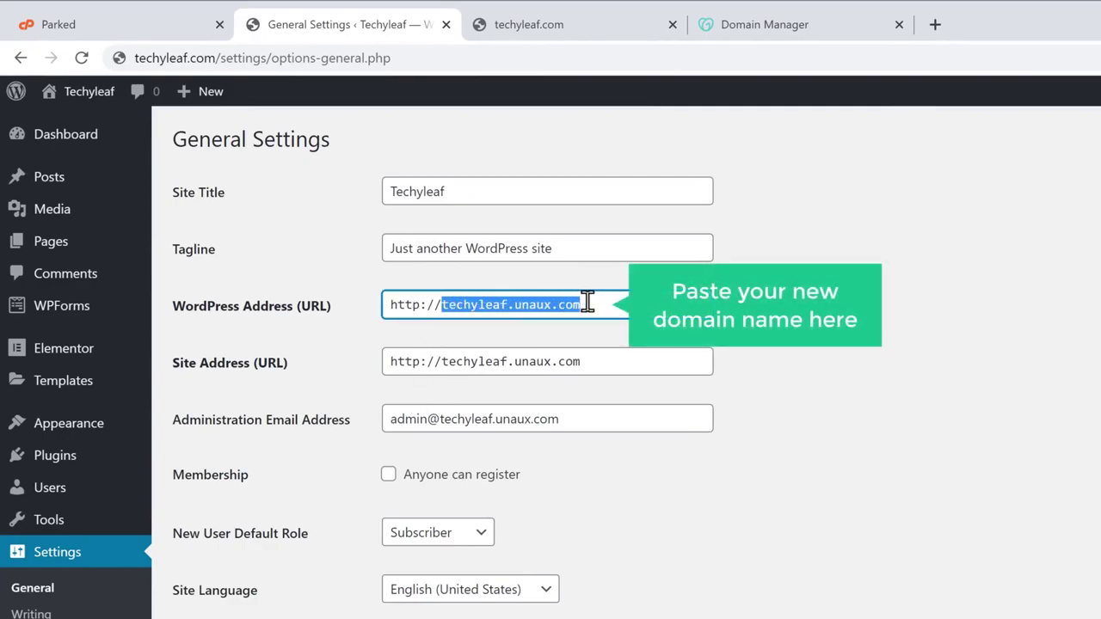
{"action": "right_click", "coordinate": [588, 302]}
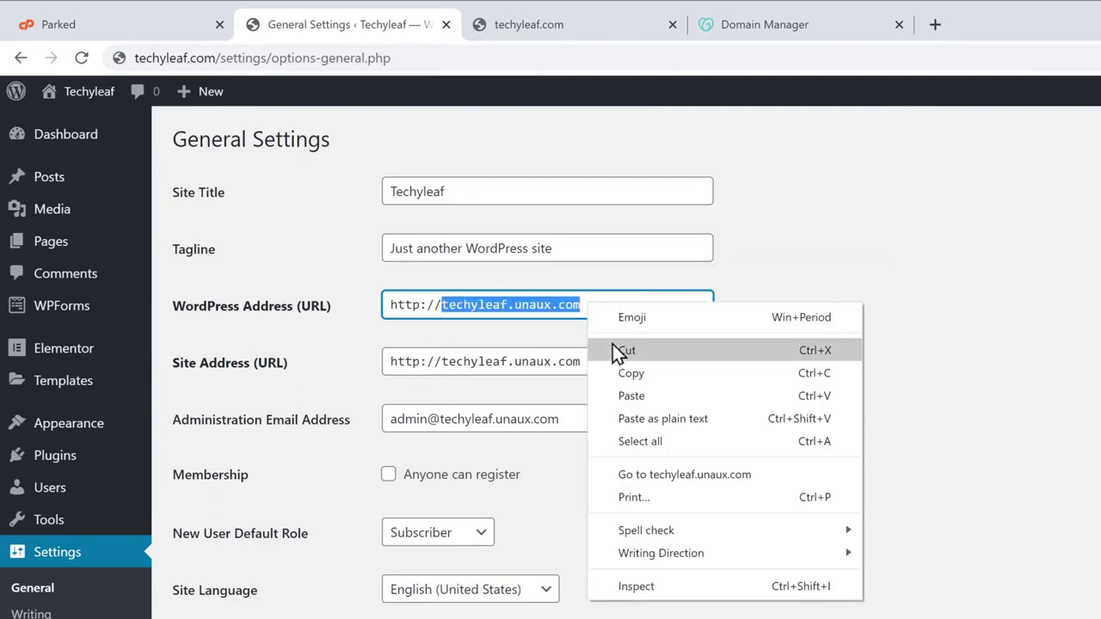
{"action": "left_click", "coordinate": [637, 397]}
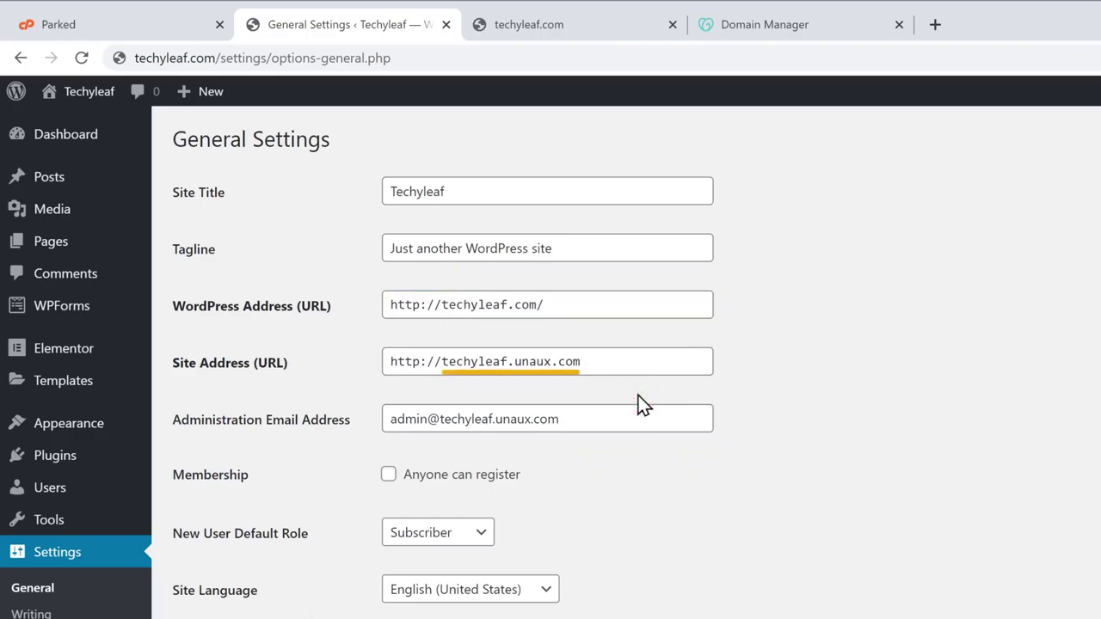
{"action": "left_click_drag", "start_coordinate": [442, 361], "coordinate": [580, 361]}
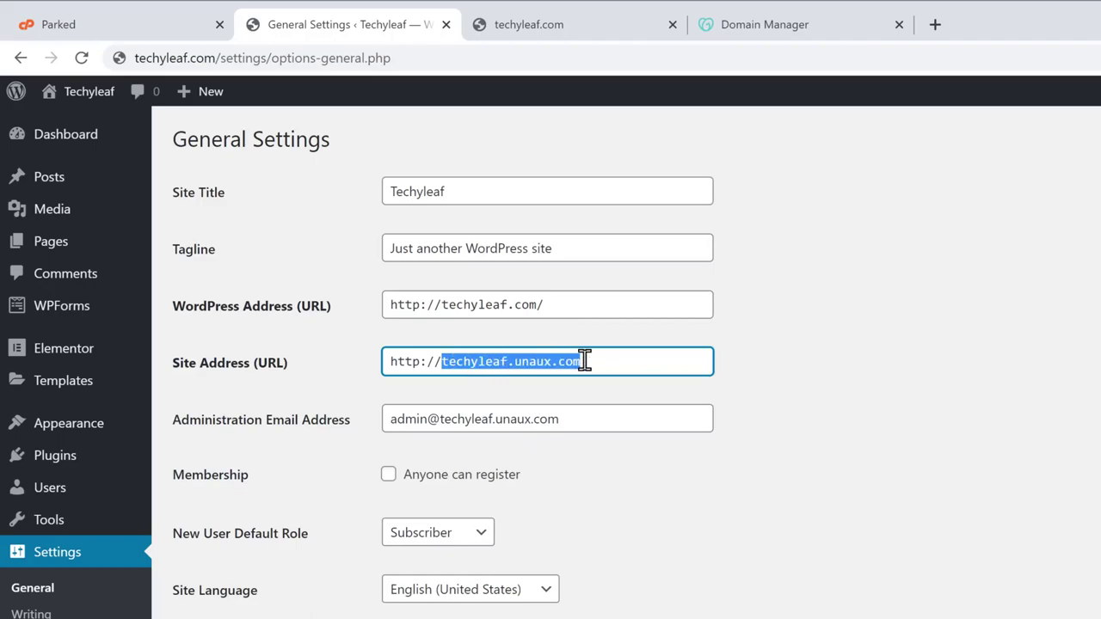
{"action": "right_click", "coordinate": [584, 361]}
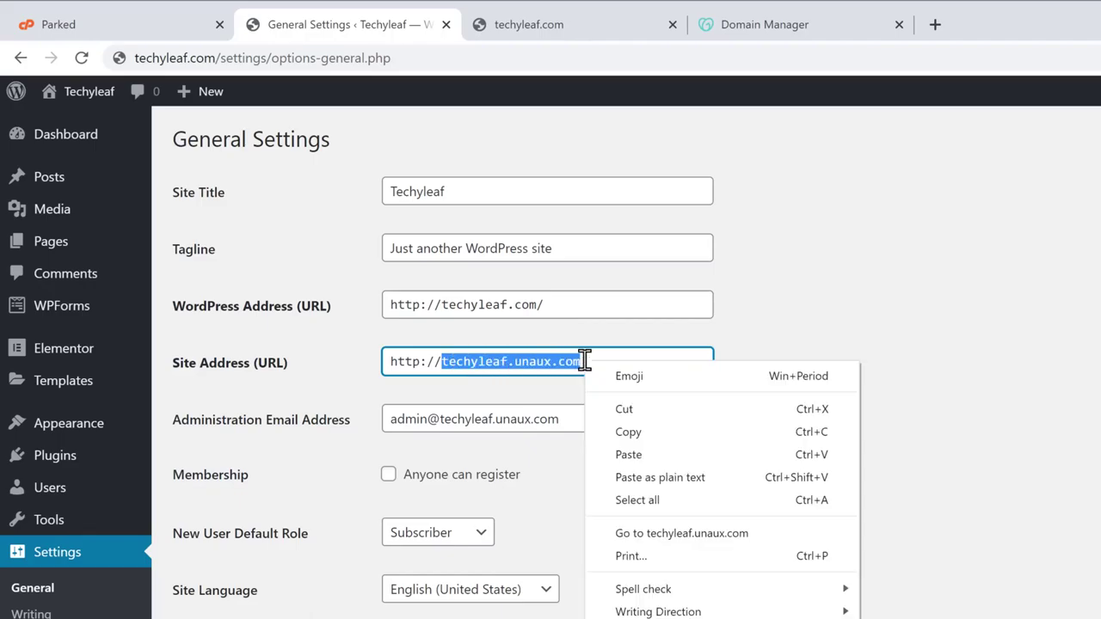
{"action": "left_click", "coordinate": [629, 459]}
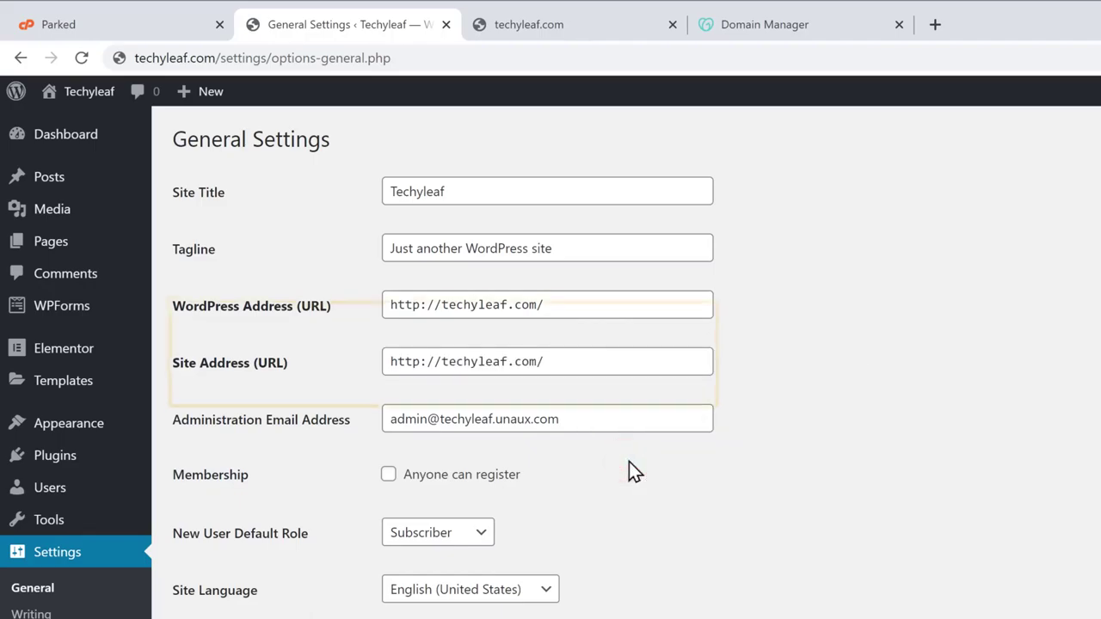
{"action": "scroll", "coordinate": [629, 462], "scroll_direction": "down", "scroll_amount": 3}
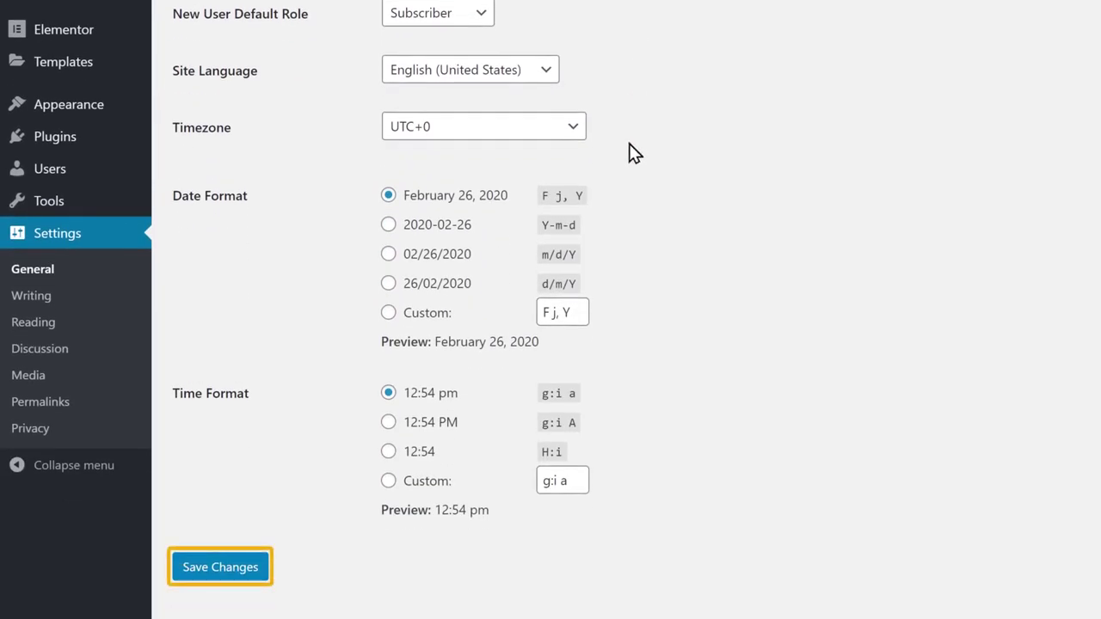
{"action": "left_click", "coordinate": [211, 571]}
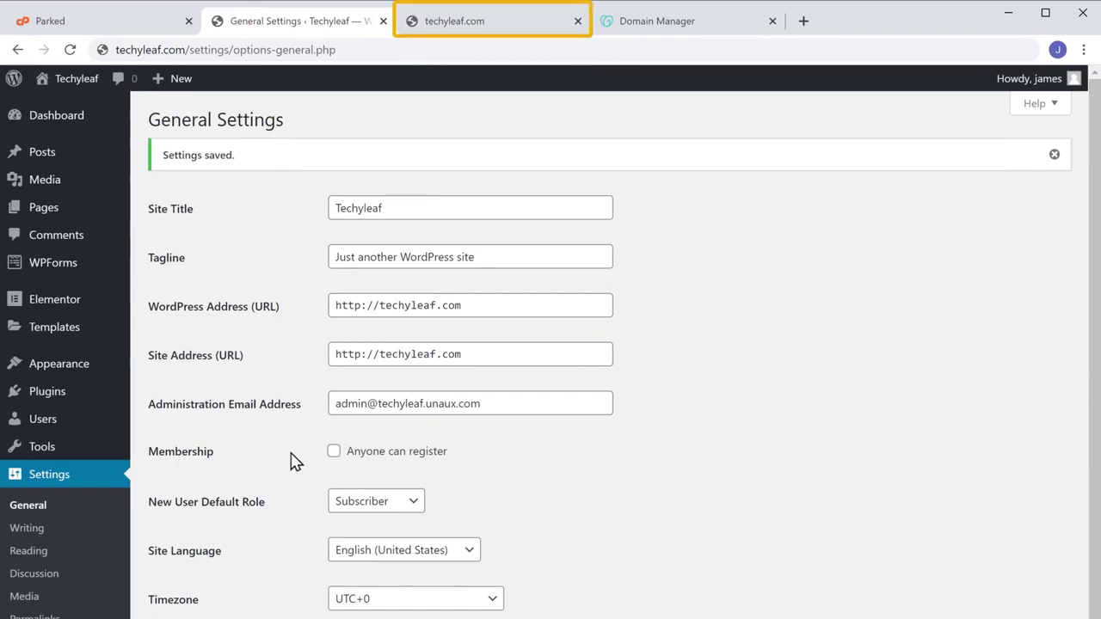
Reload the techyleaf.com tab and scroll through the live SPACE site homepage.
{"action": "left_click", "coordinate": [440, 29]}
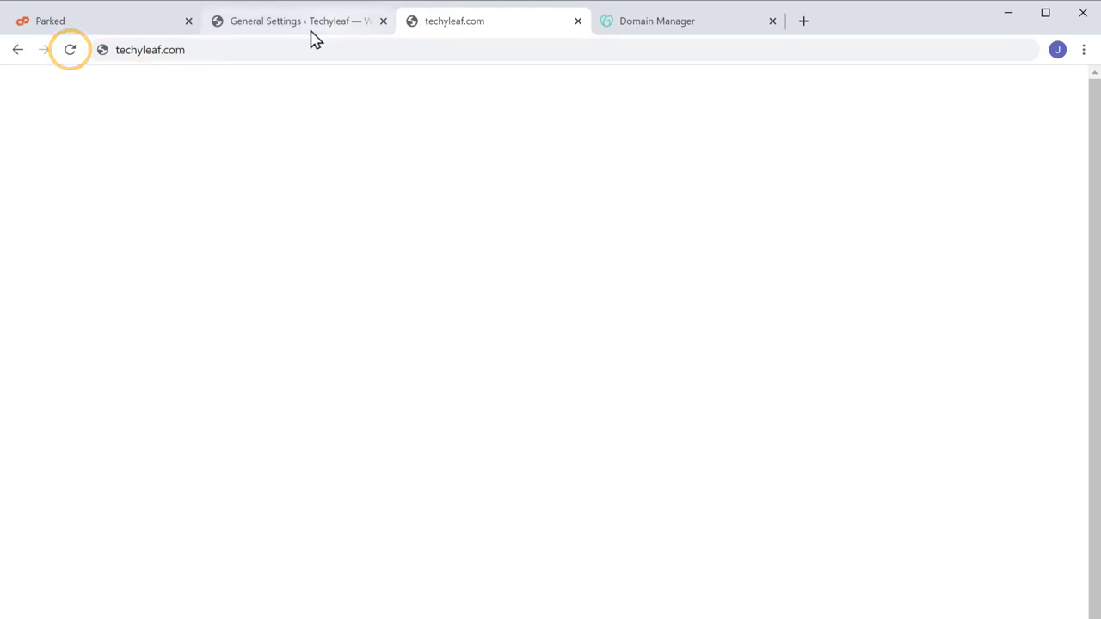
{"action": "left_click", "coordinate": [71, 53]}
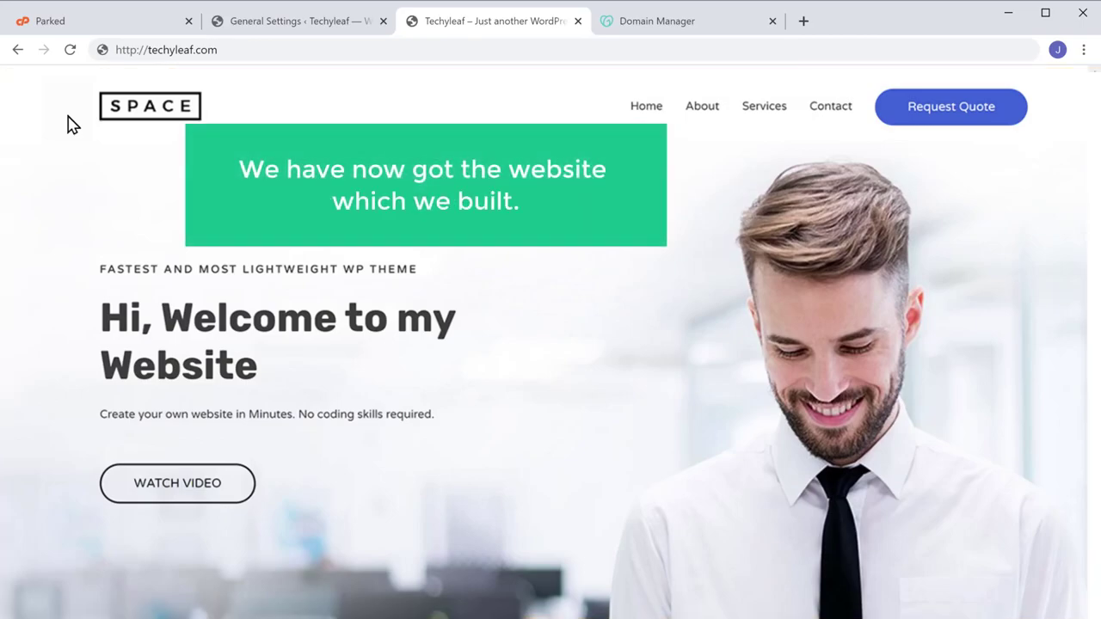
{"action": "scroll", "coordinate": [551, 342], "scroll_direction": "down", "scroll_amount": 3}
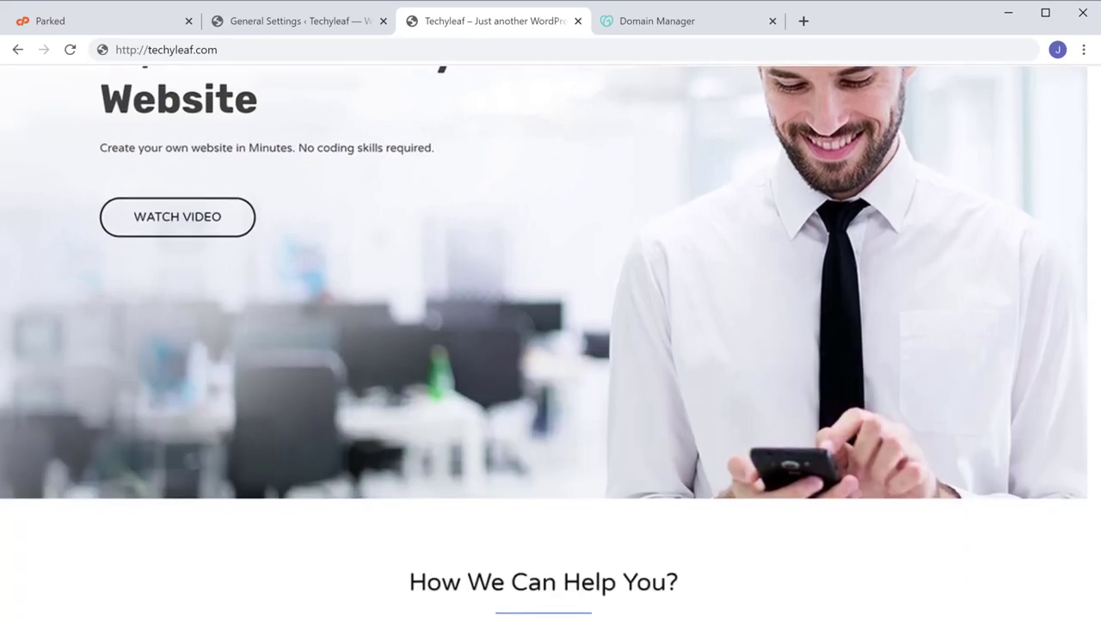
{"action": "scroll", "coordinate": [550, 343], "scroll_direction": "down", "scroll_amount": 20}
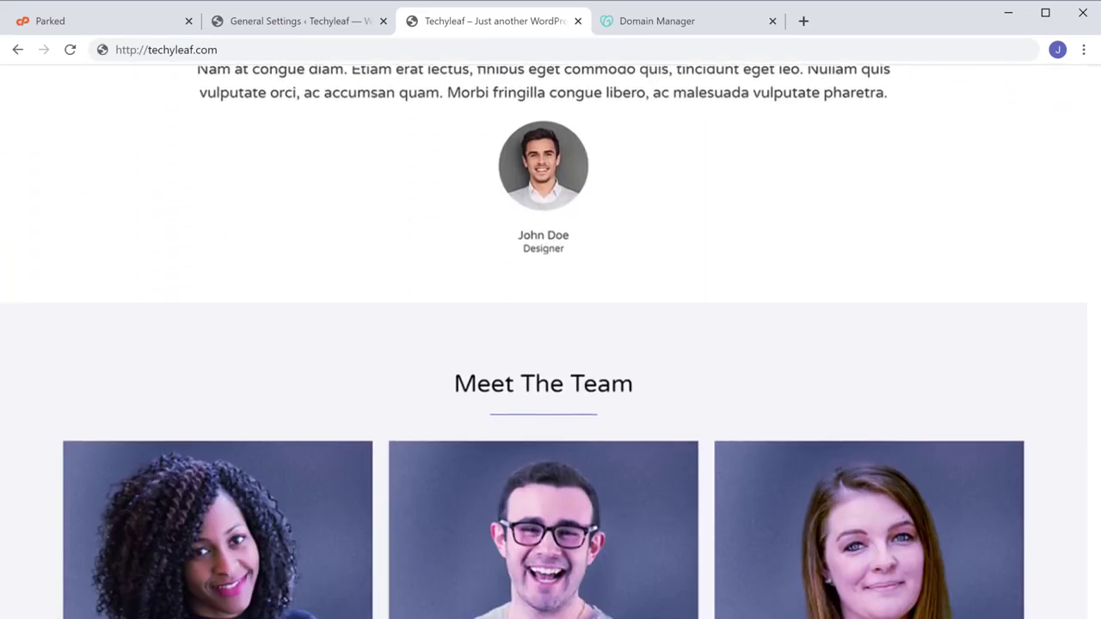
{"action": "scroll", "coordinate": [550, 342], "scroll_direction": "down", "scroll_amount": 10}
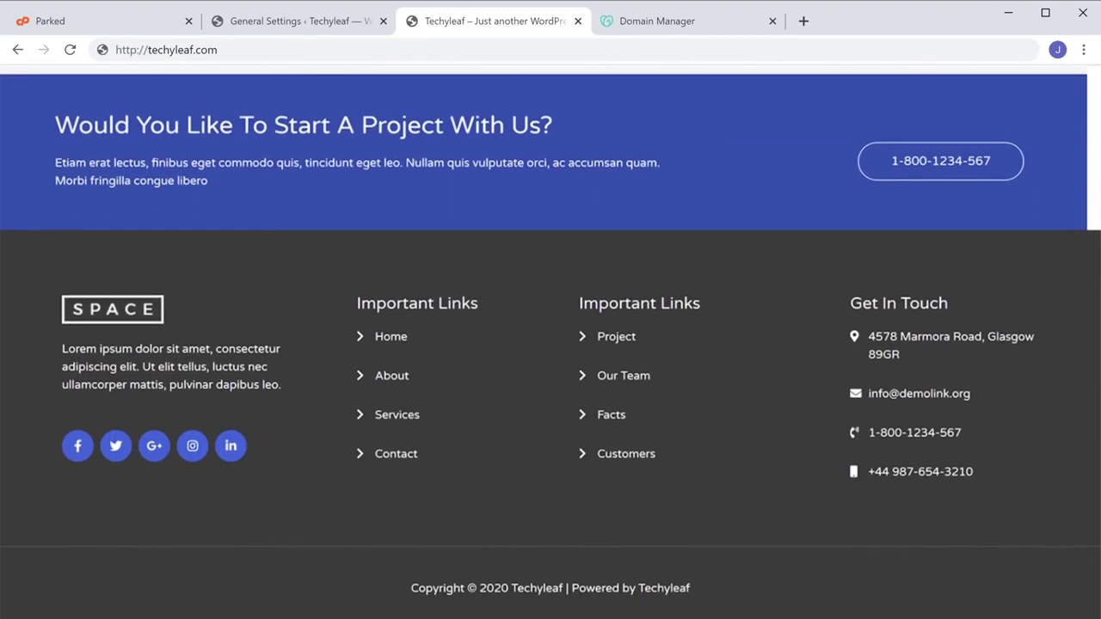
{"action": "scroll", "coordinate": [550, 343], "scroll_direction": "up", "scroll_amount": 20}
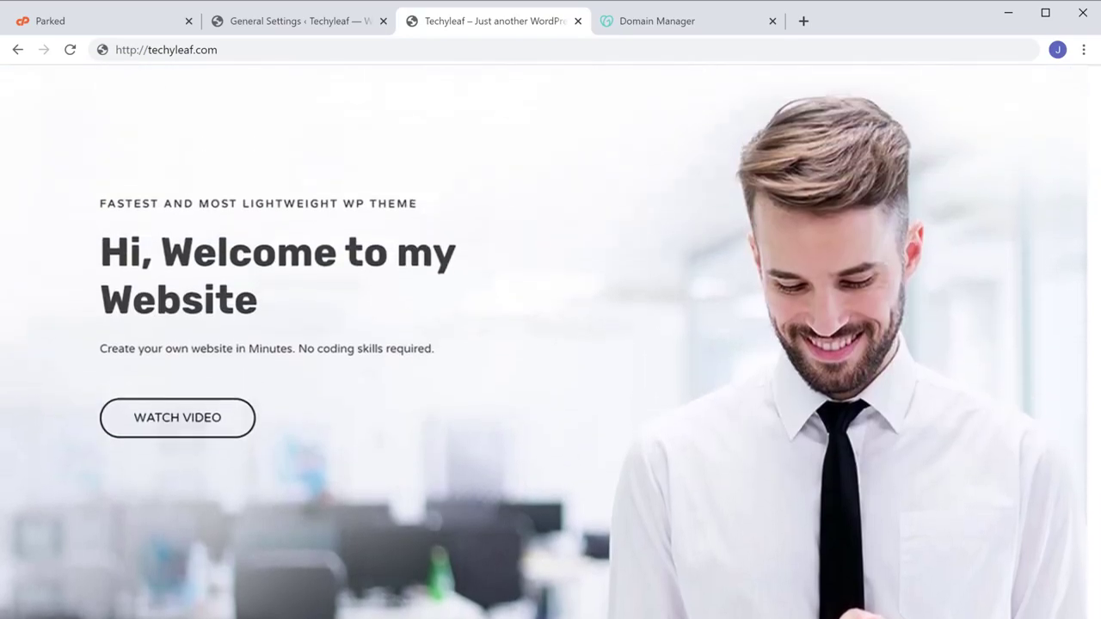
{"action": "scroll", "coordinate": [551, 343], "scroll_direction": "up", "scroll_amount": 1}
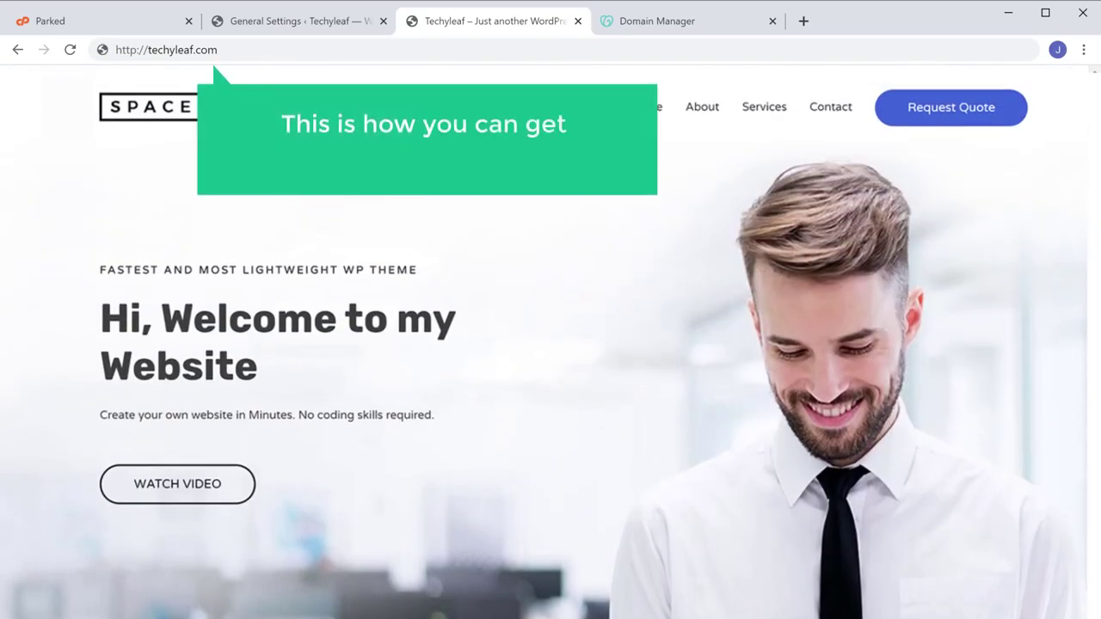